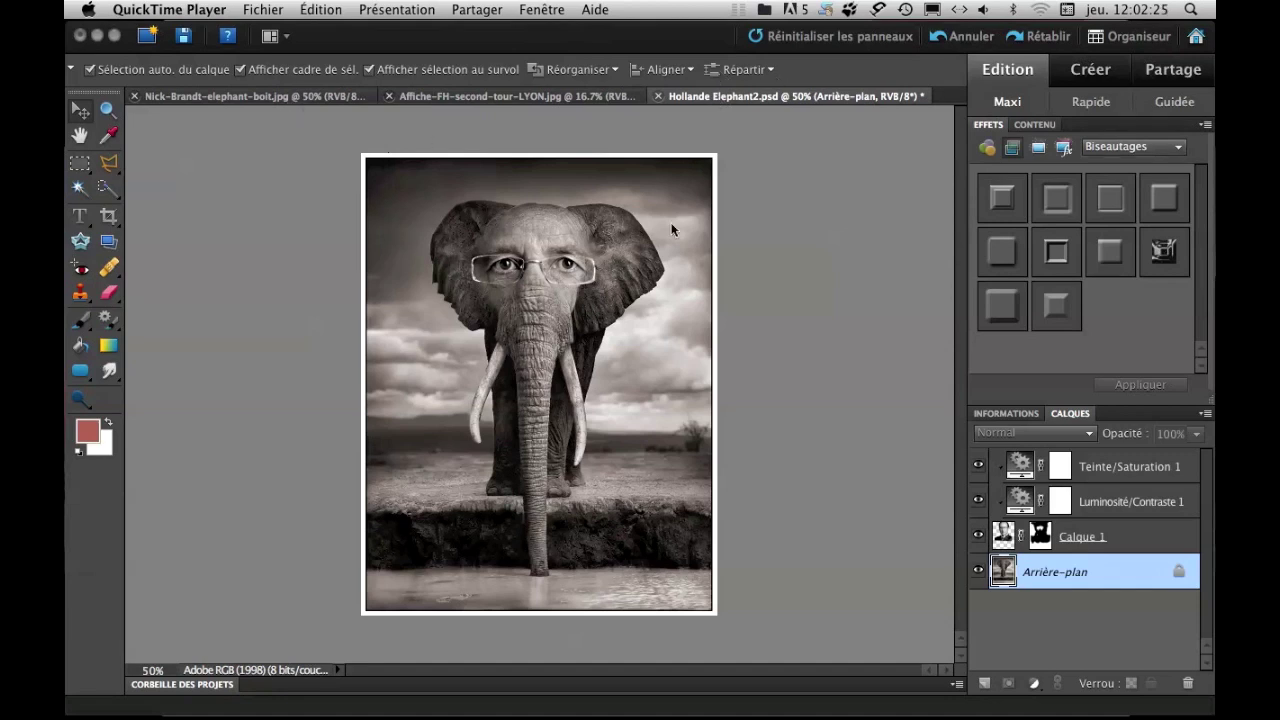
Compare the elephant photo and the election poster with the finished montage in Hollande Elephant2.psd
click(288, 96)
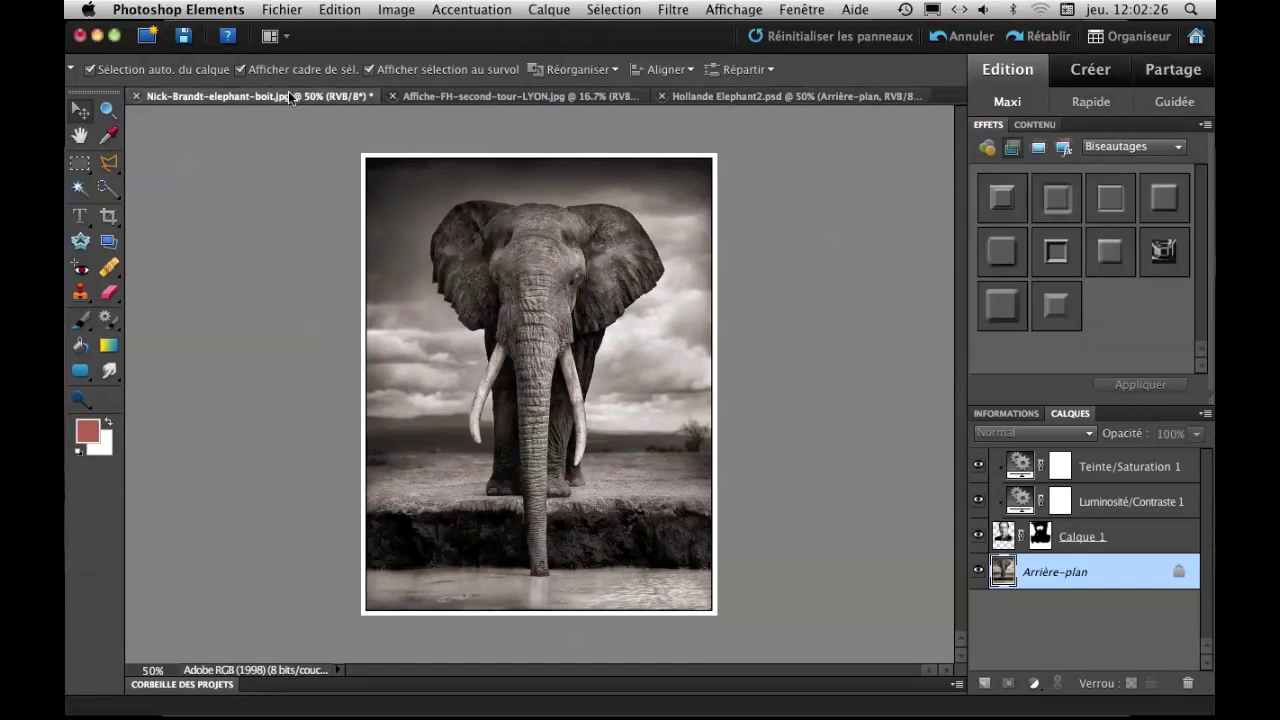
click(444, 96)
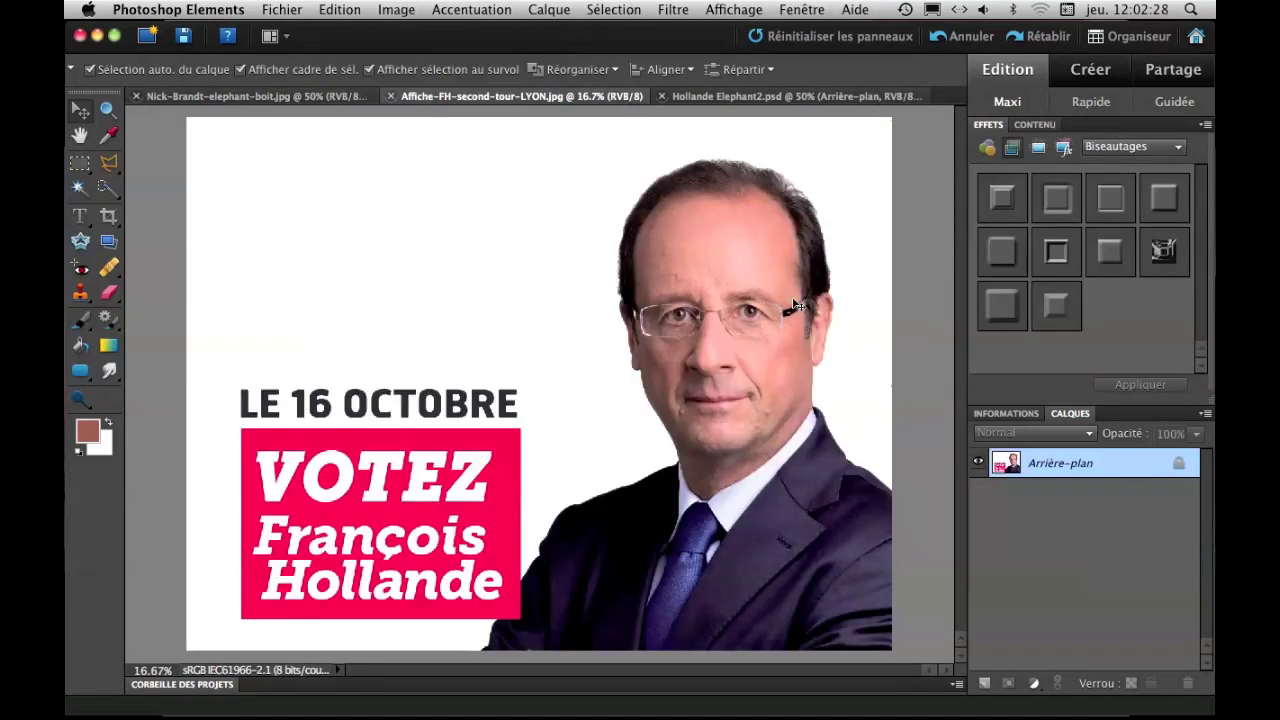
click(768, 96)
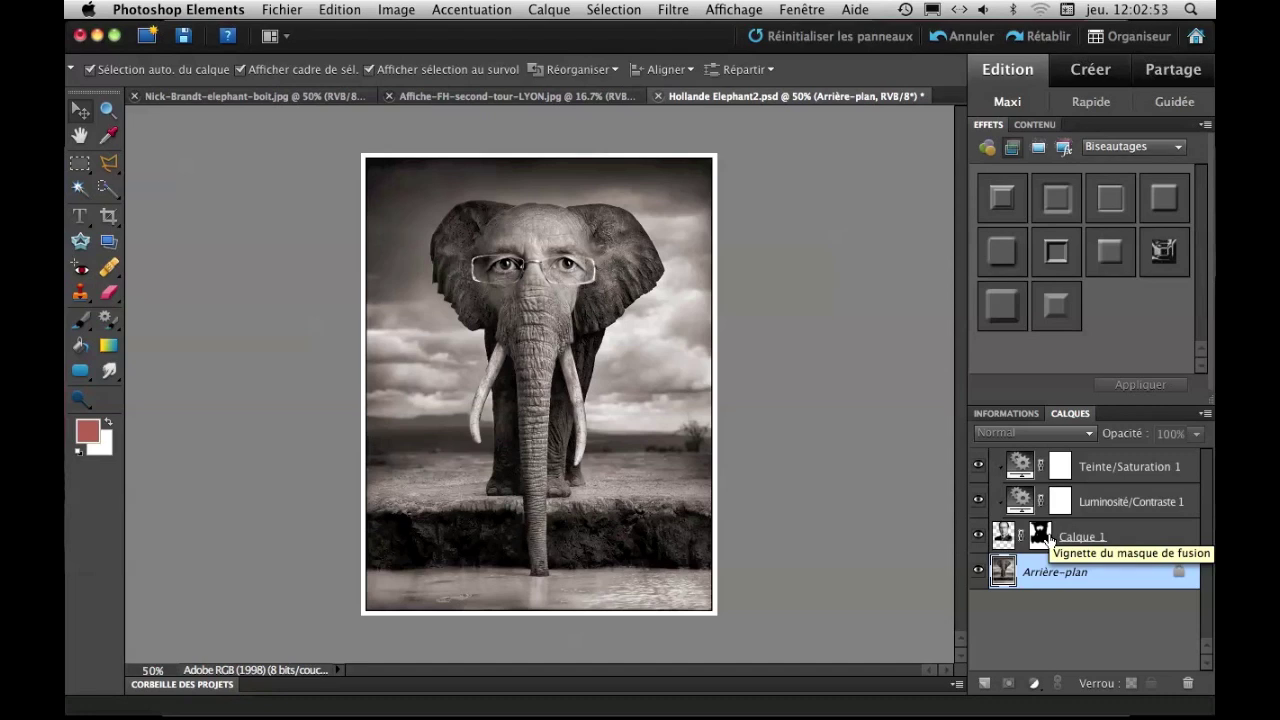
click(222, 95)
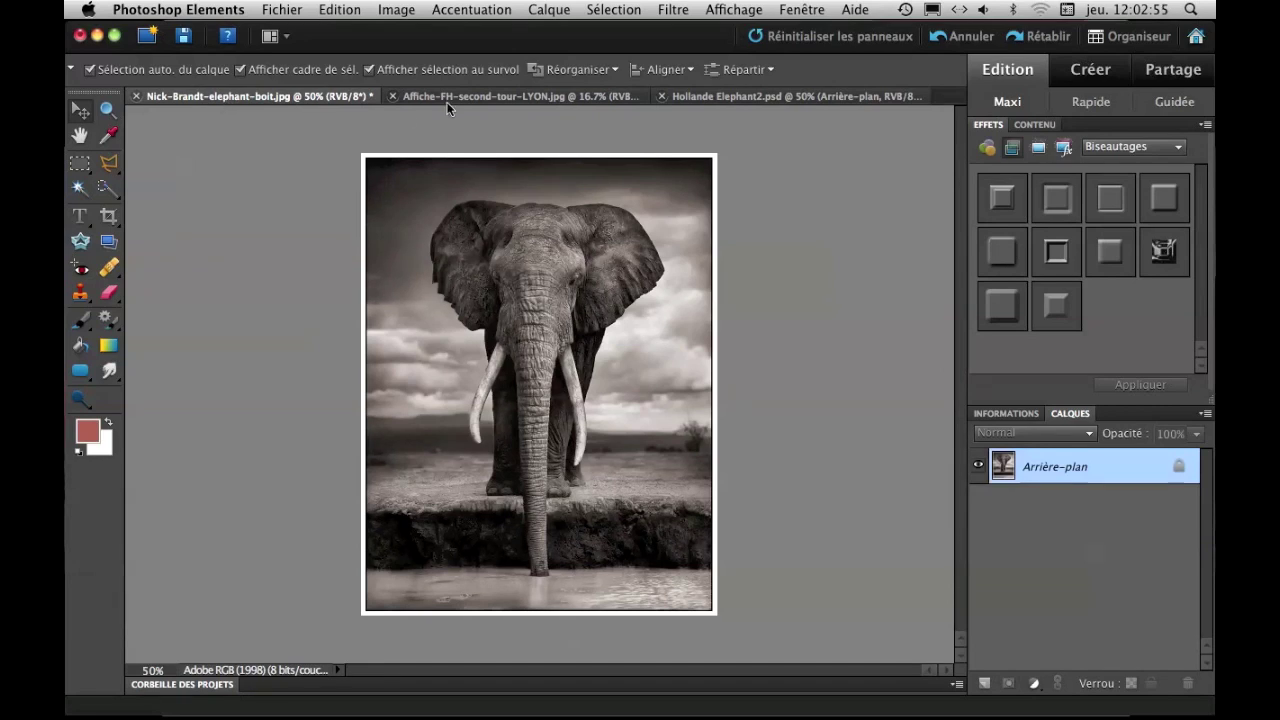
Duplicate the election poster's background layer into Nick-Brandt-elephant-boit.jpg under the name Hollande
click(448, 97)
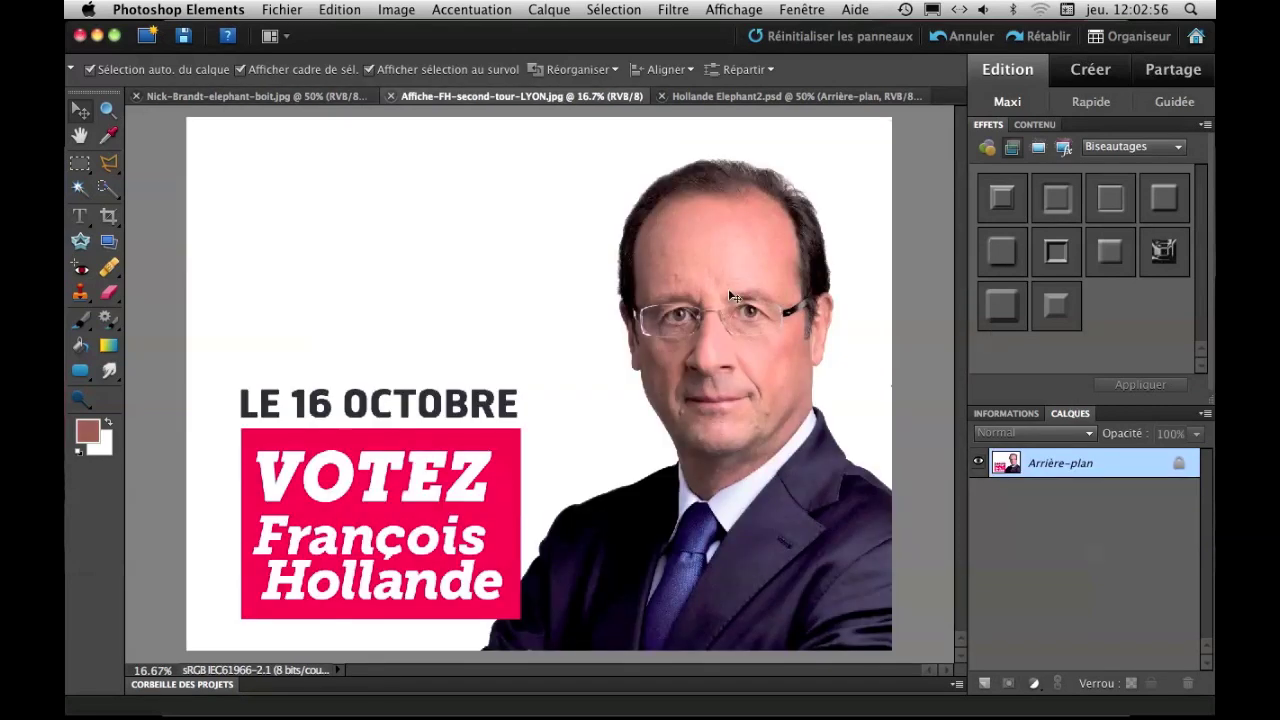
right_click(1005, 464)
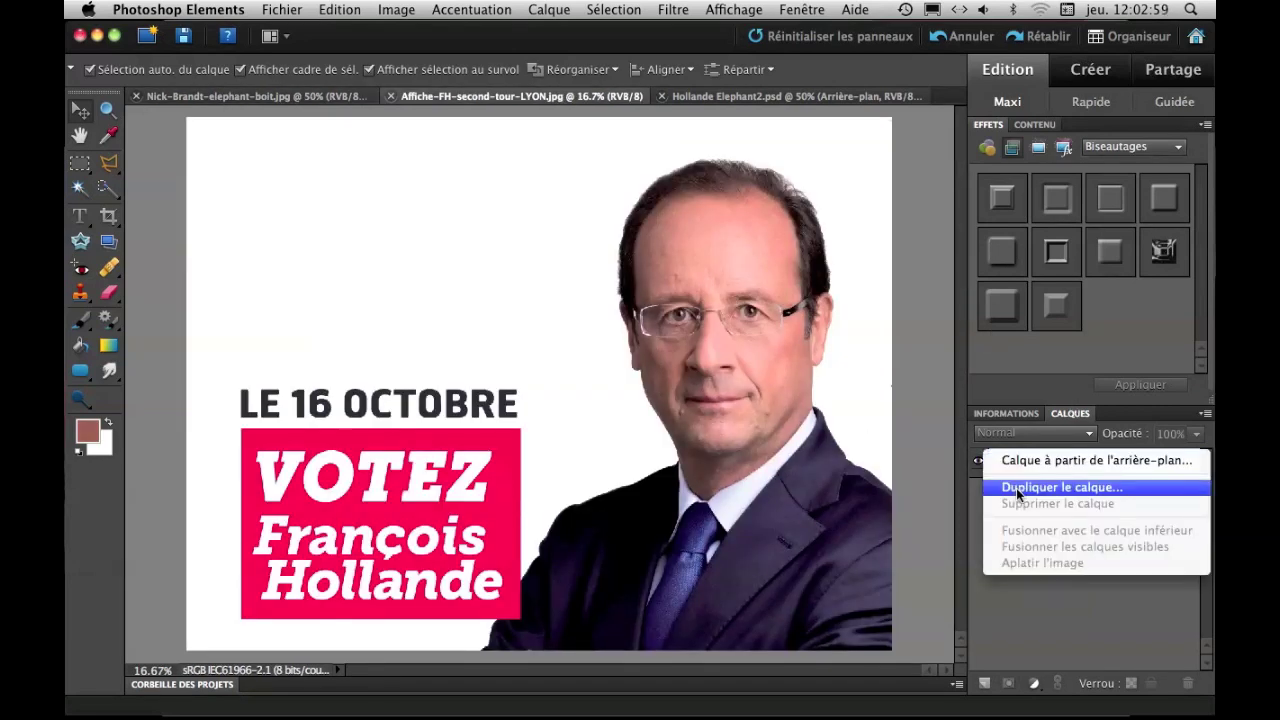
click(1016, 488)
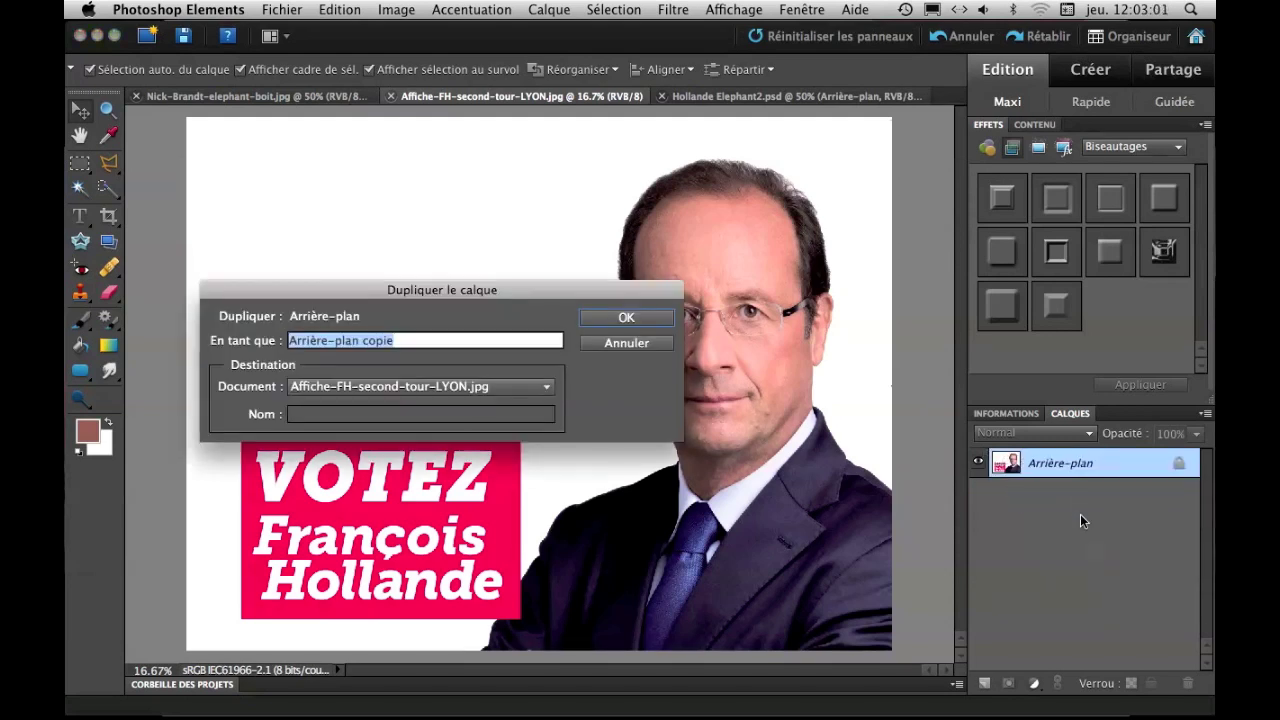
text(Hollande)
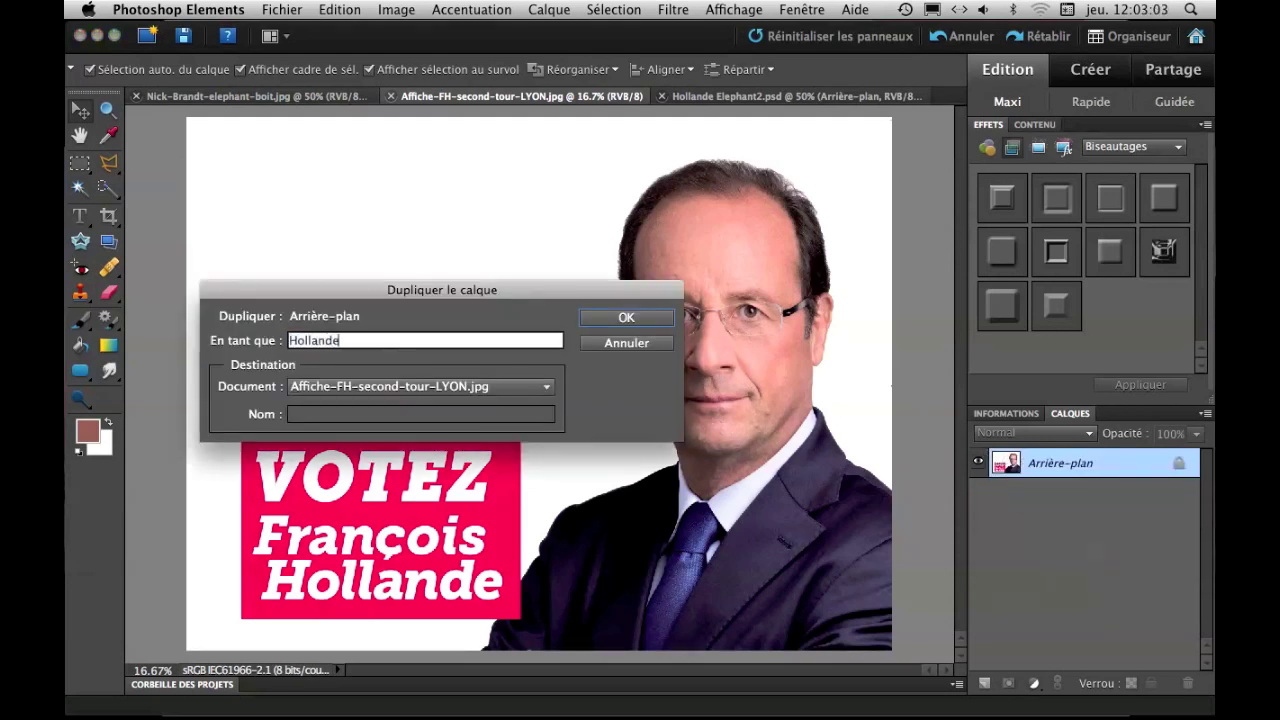
click(537, 387)
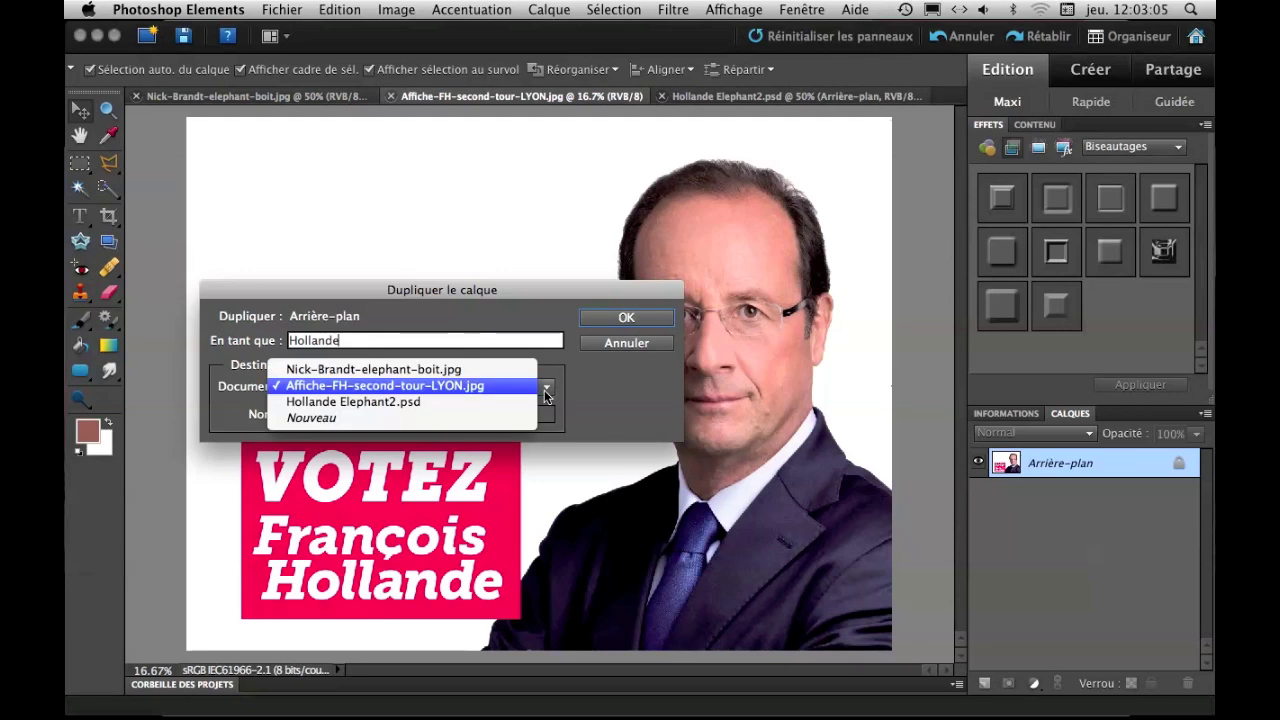
click(433, 372)
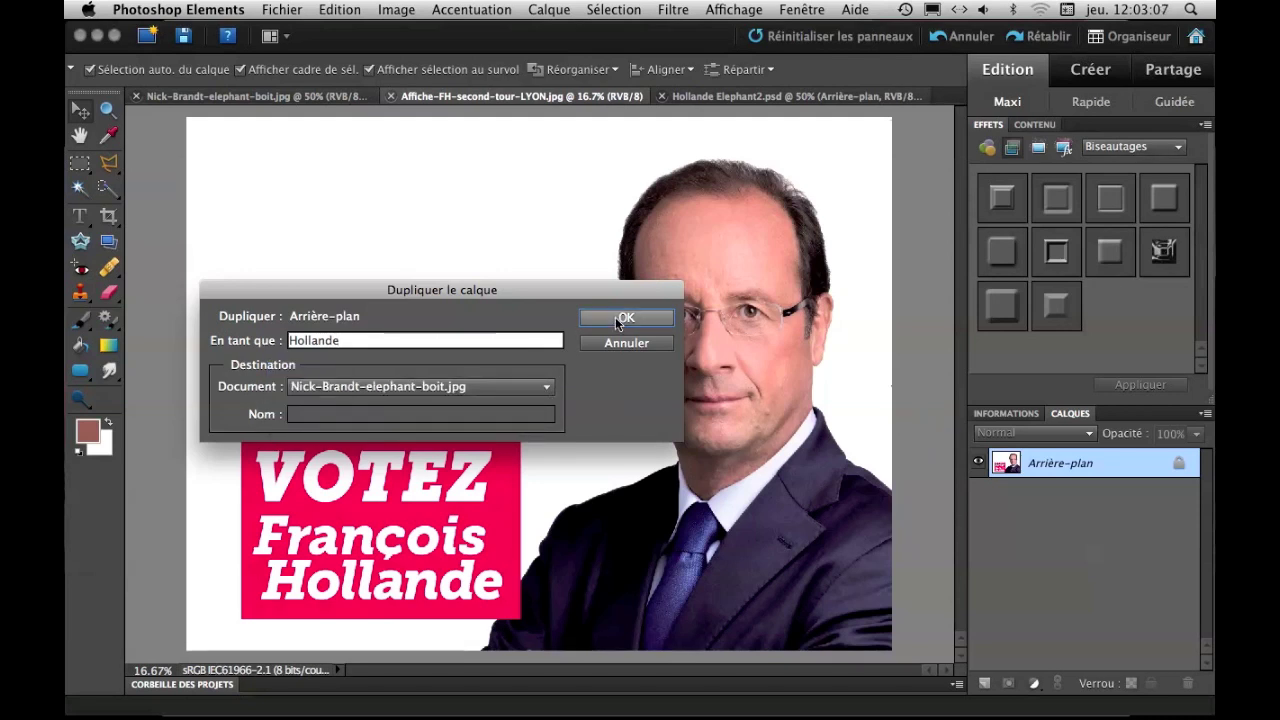
click(613, 319)
In the elephant document, scale the Hollande layer down to 39.5% and move it so the portrait fills the canvas
click(235, 96)
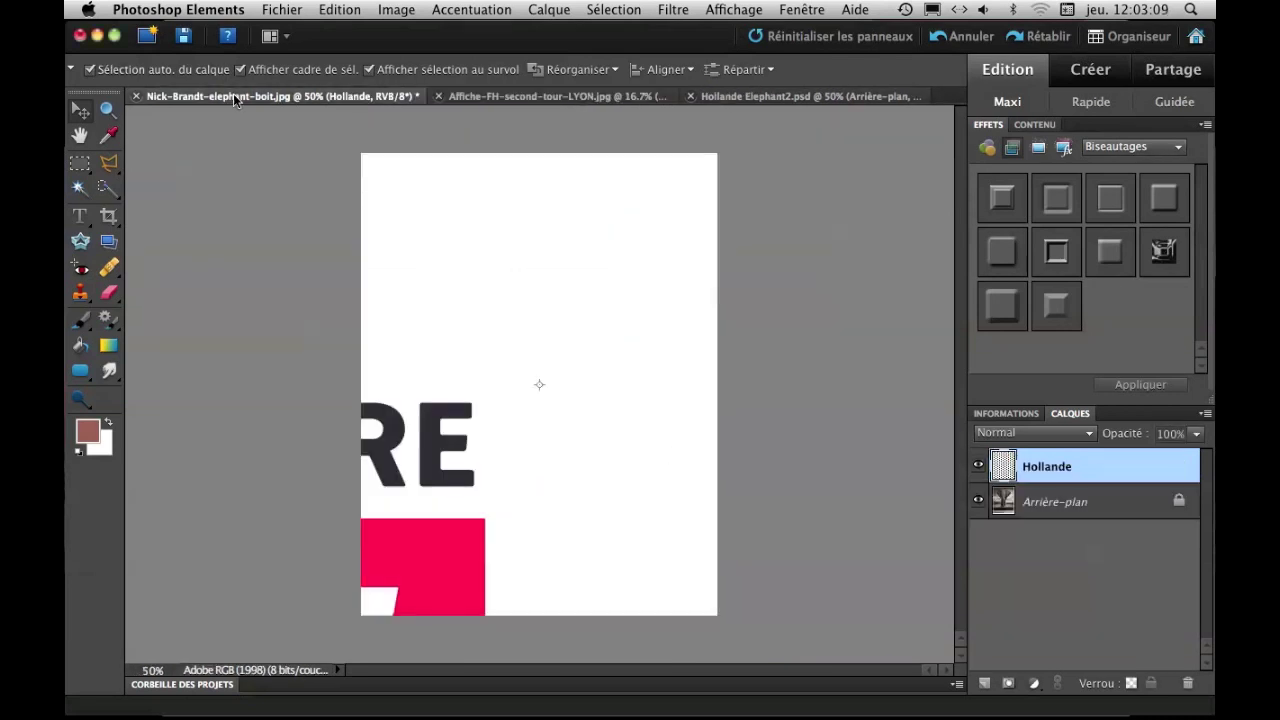
key(super+minus)
key(super+minus)
key(super+minus)
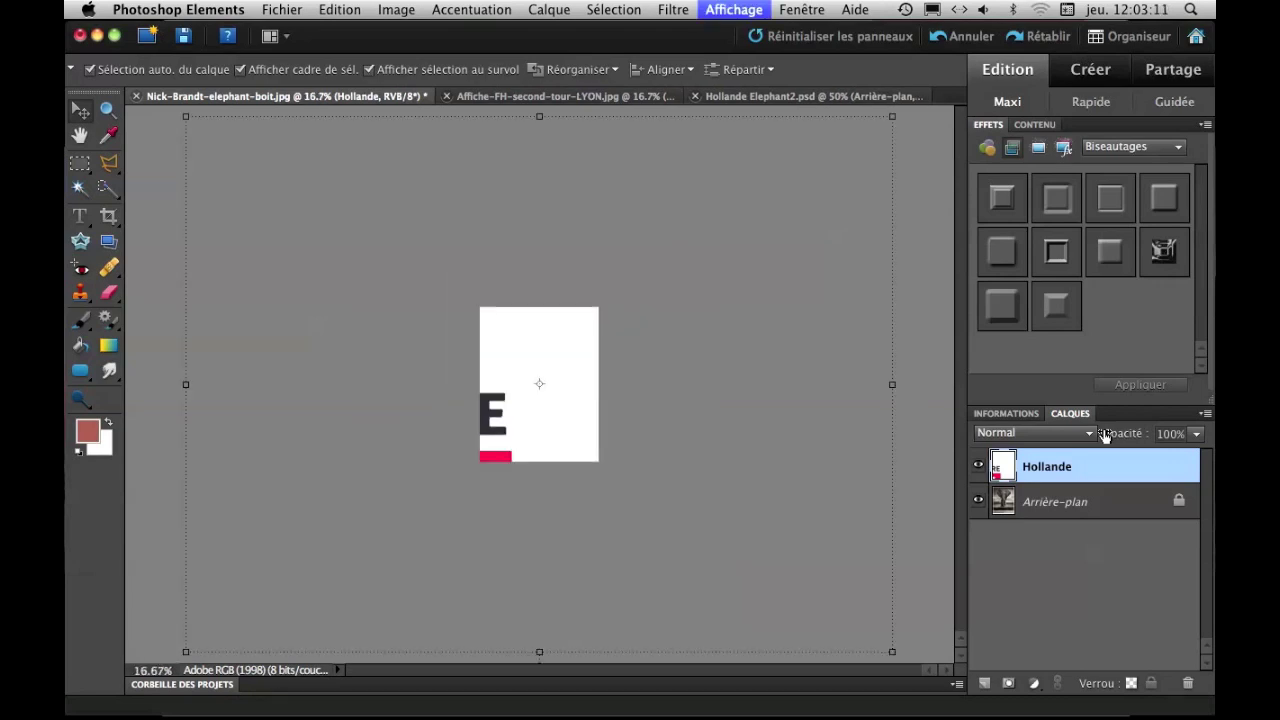
key(super+minus)
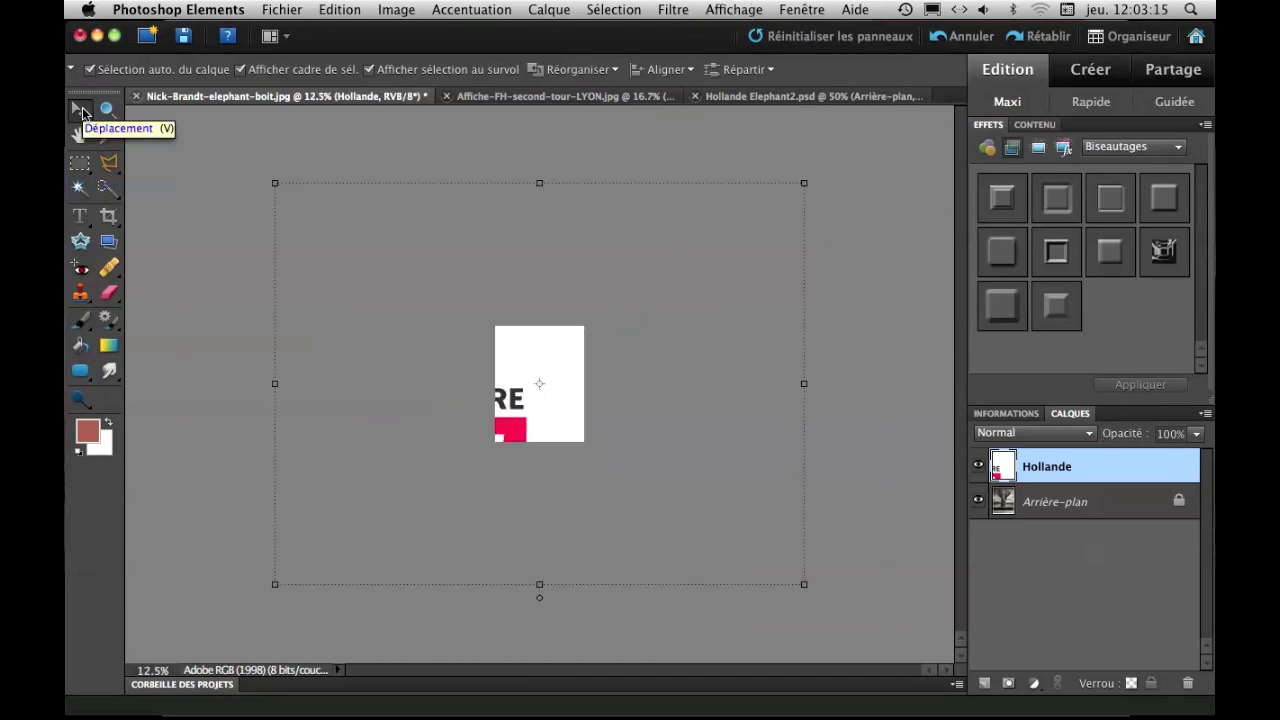
drag(273, 186, 418, 292)
drag(780, 480, 612, 487)
drag(243, 295, 317, 349)
drag(559, 425, 555, 384)
drag(311, 308, 429, 381)
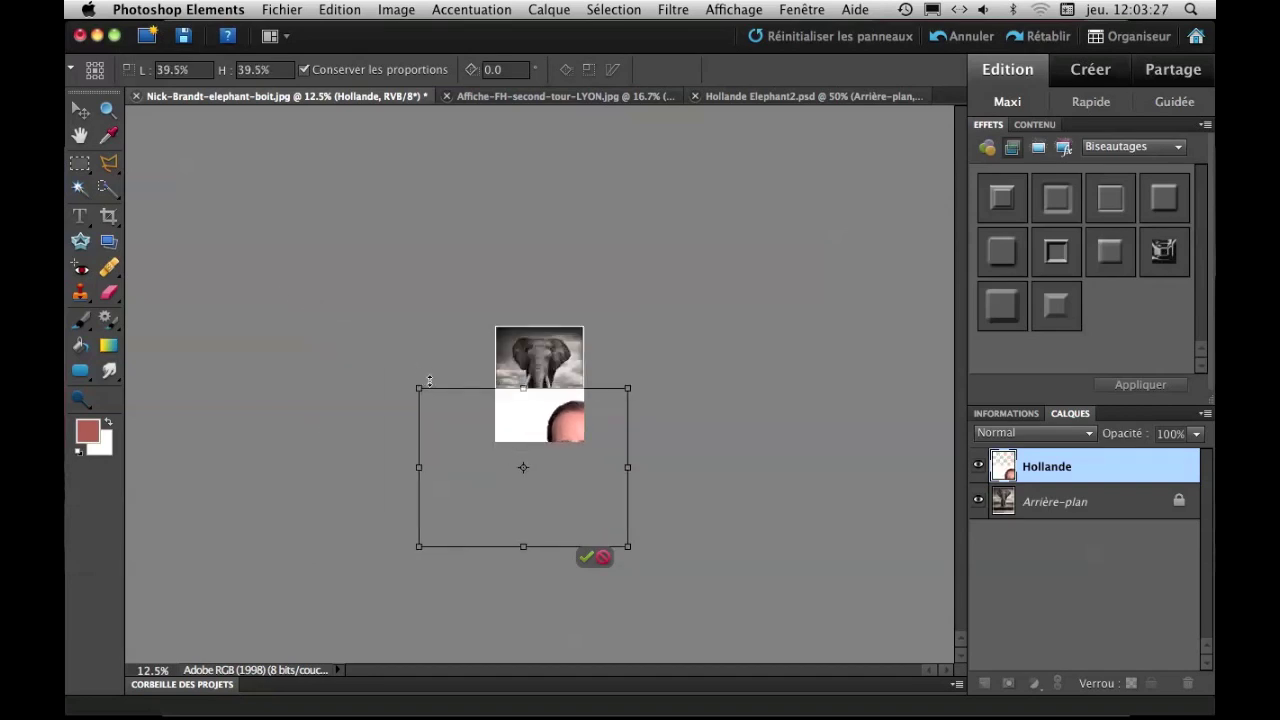
drag(580, 444, 516, 399)
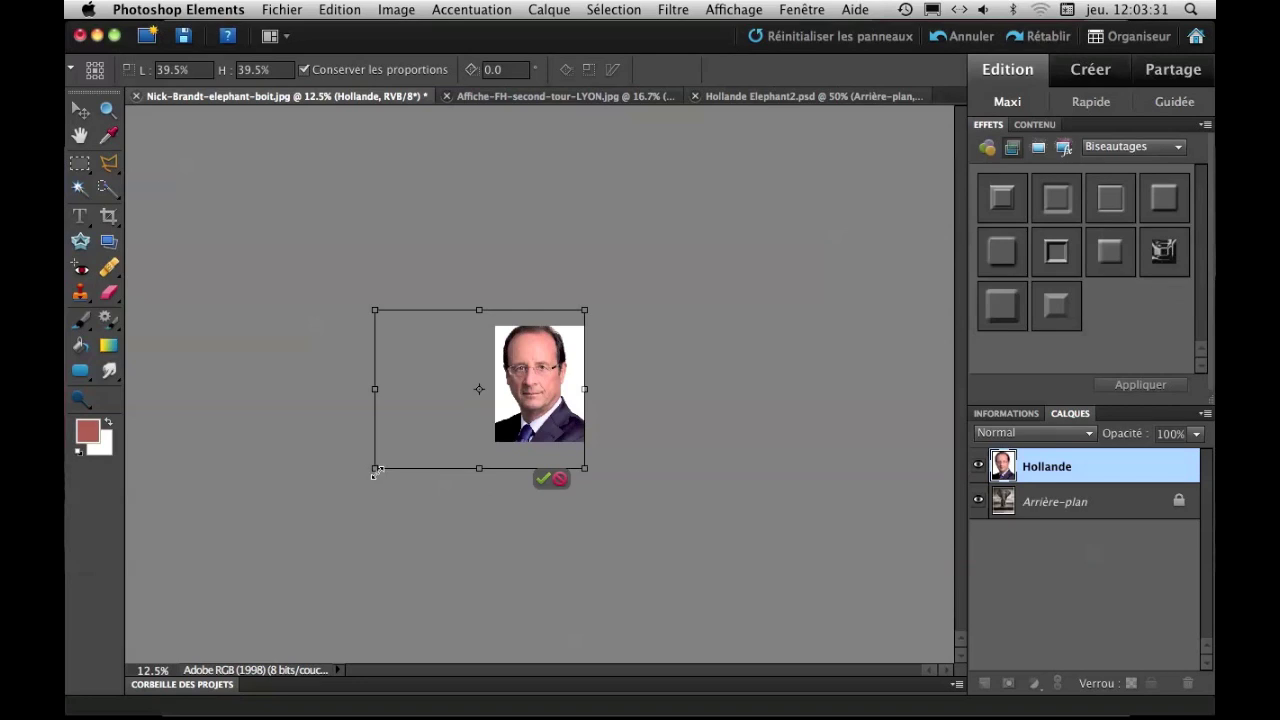
Reduce the Hollande layer's scale to 37.8% and apply the transformation
key(super+equal)
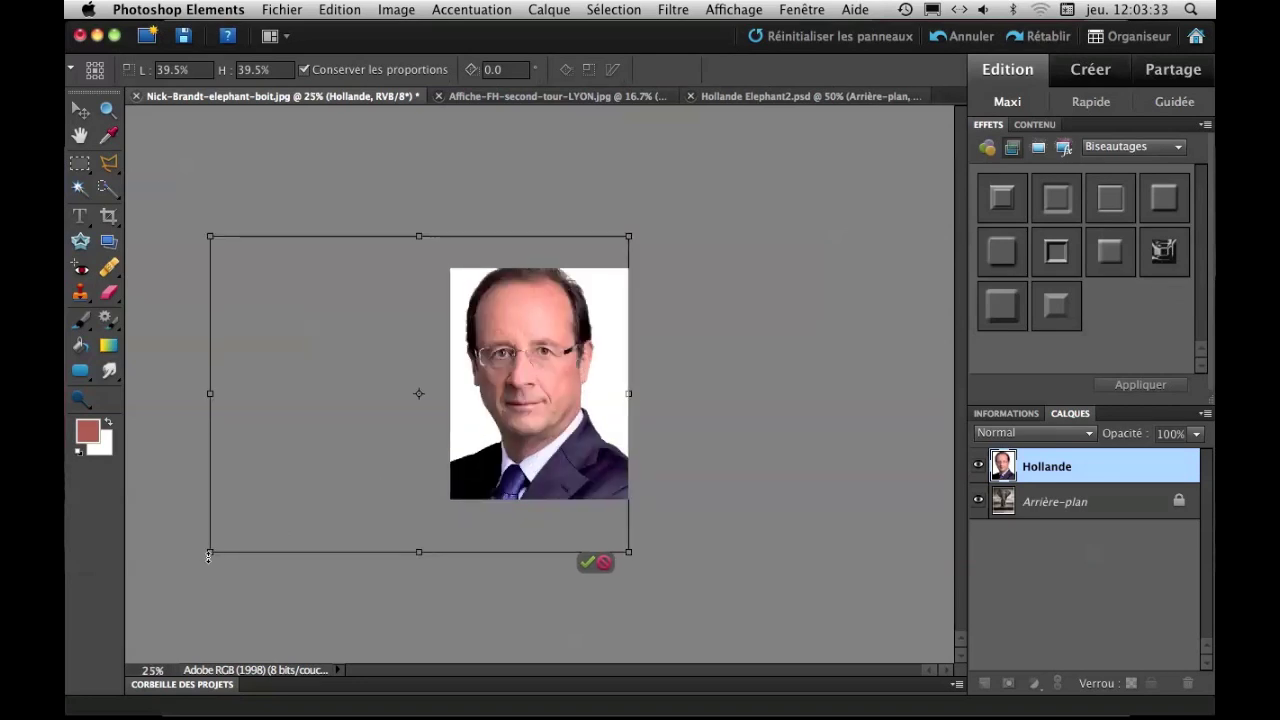
drag(210, 553, 228, 541)
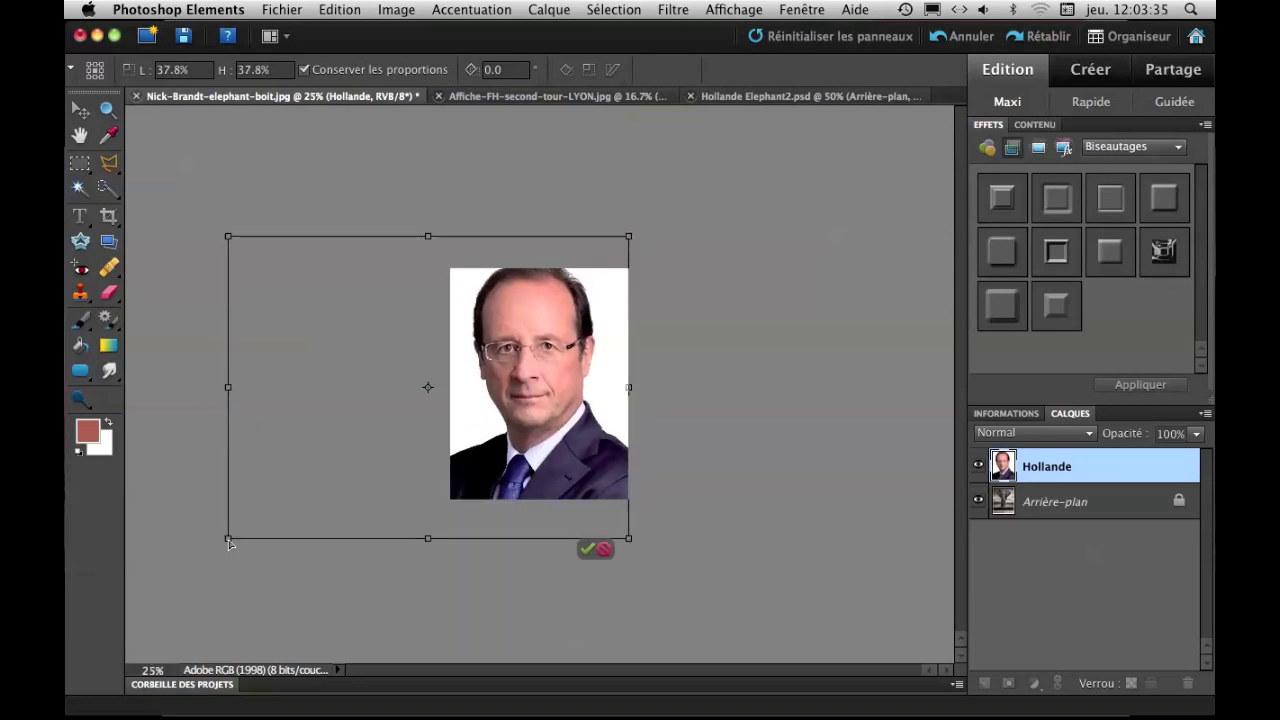
key(super+equal)
key(Return)
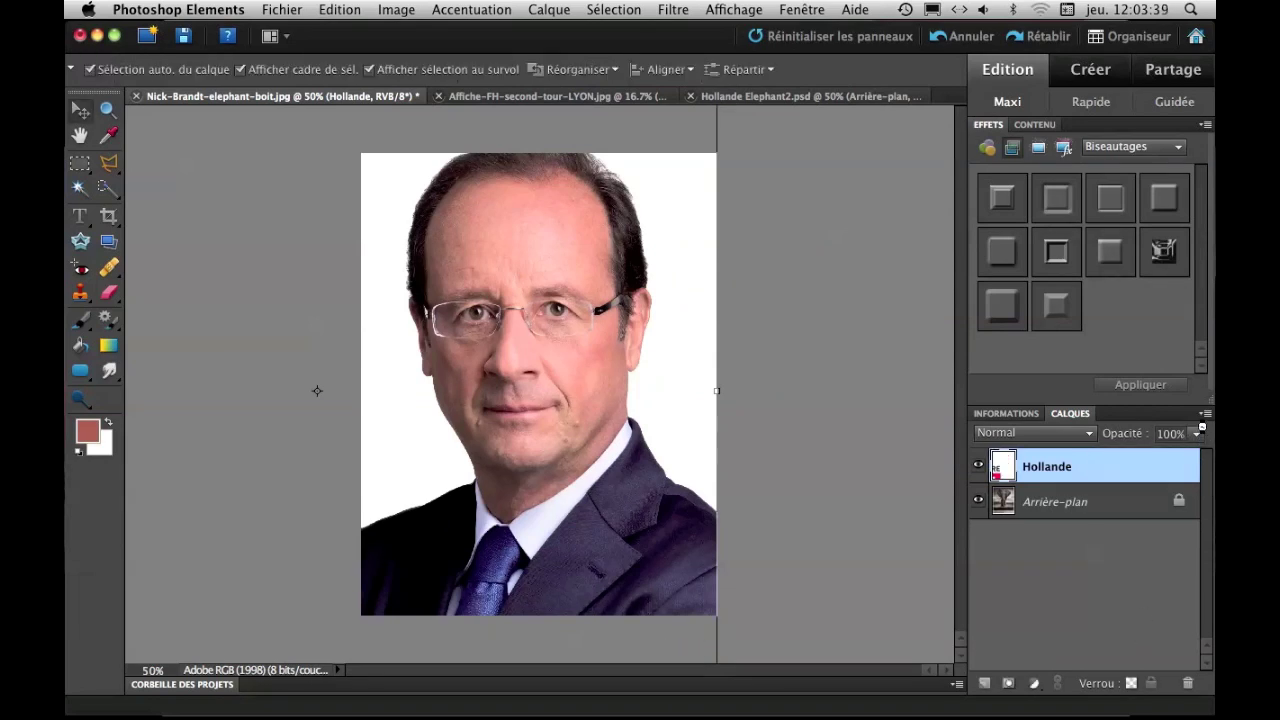
Lower the Hollande layer's opacity to 39% and move the face over the elephant's head
click(1197, 434)
click(1142, 453)
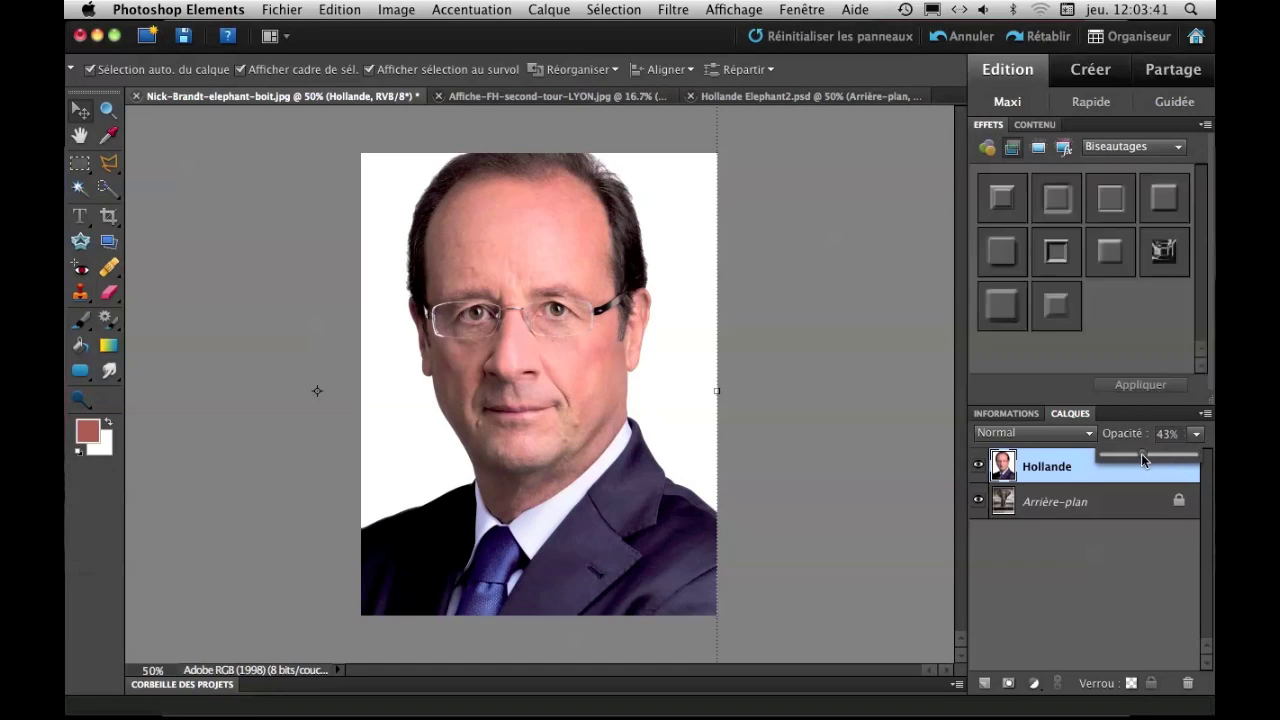
drag(1142, 454, 1138, 454)
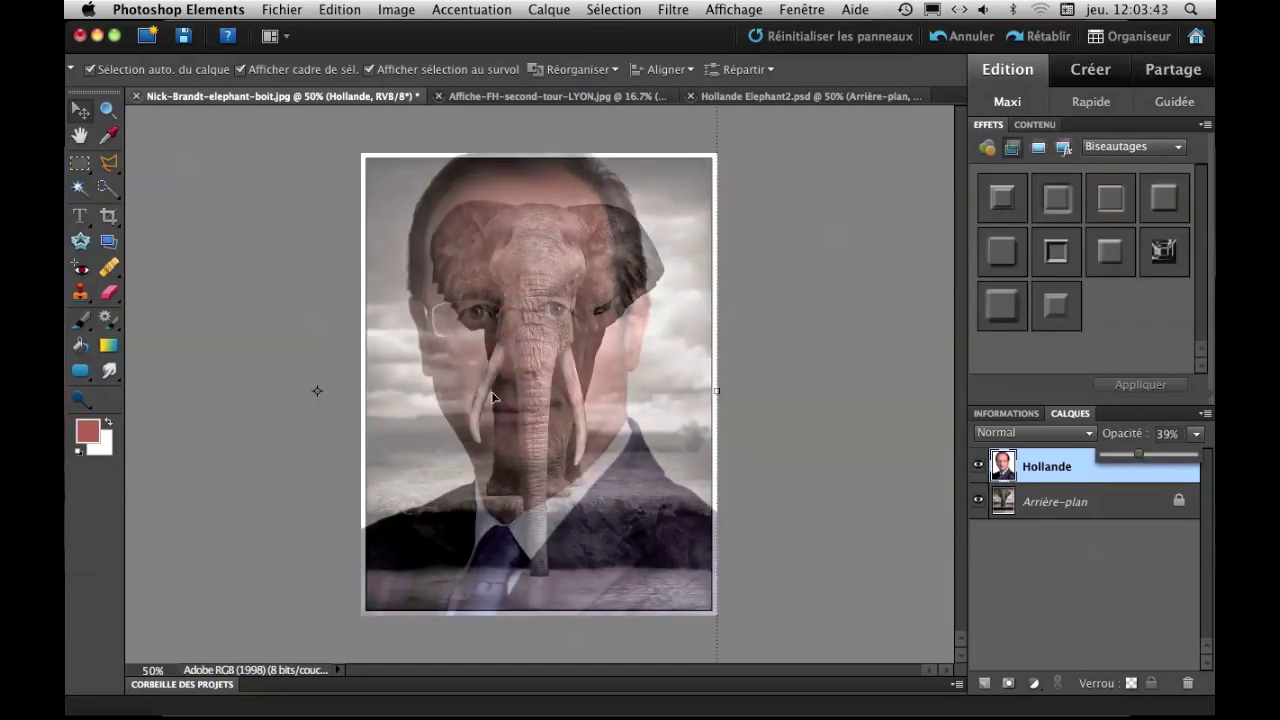
drag(538, 335, 560, 300)
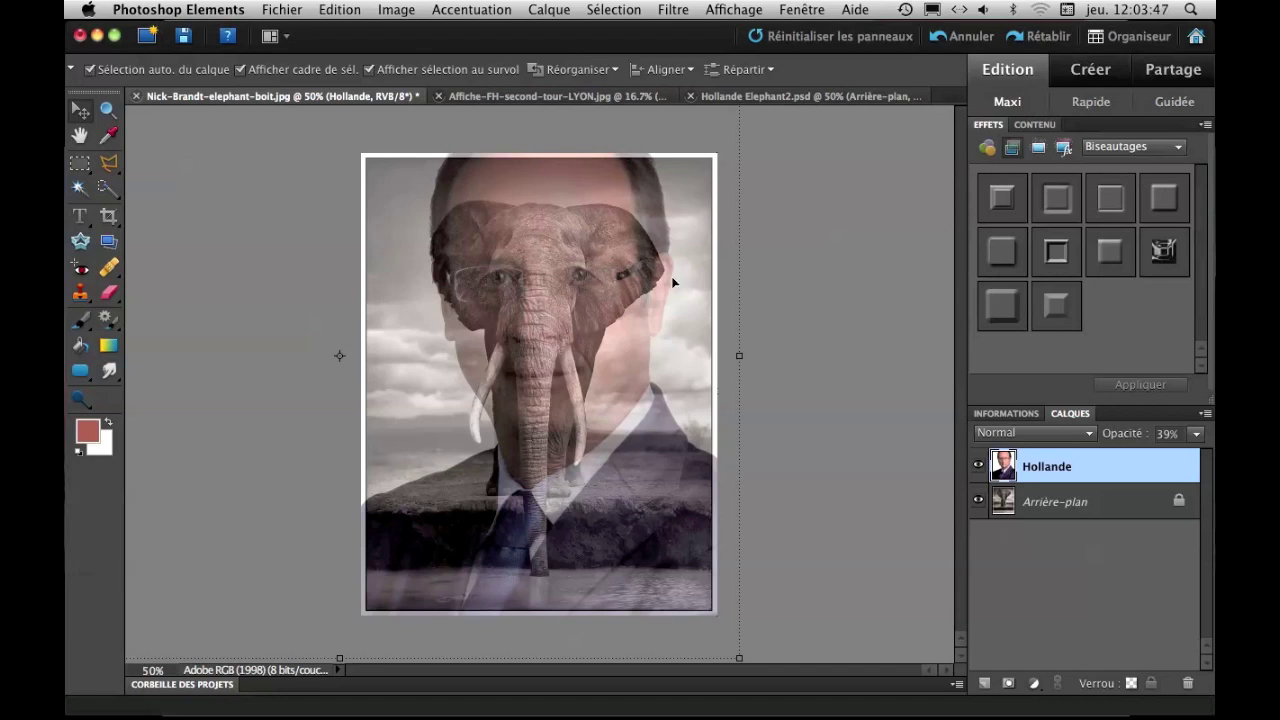
key(super+plus)
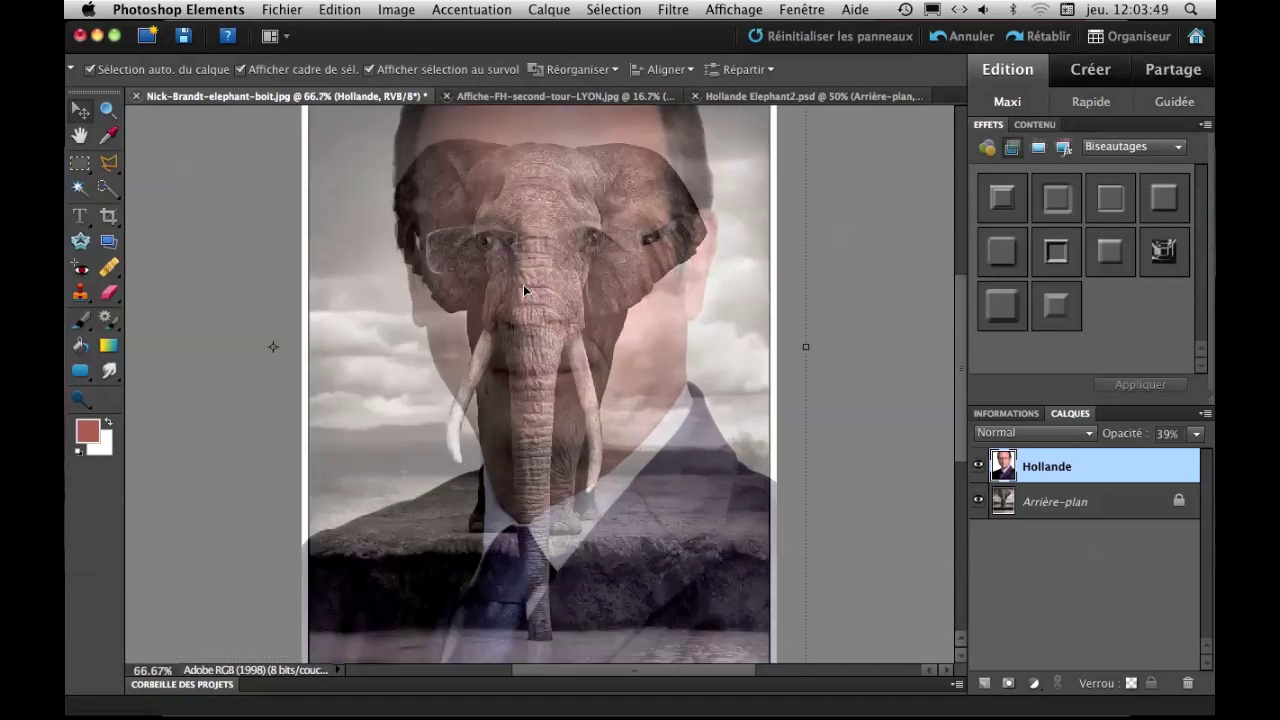
drag(405, 249, 539, 388)
mouse_move(688, 385)
mouse_down()
mouse_move(687, 479)
mouse_move(680, 390)
mouse_up()
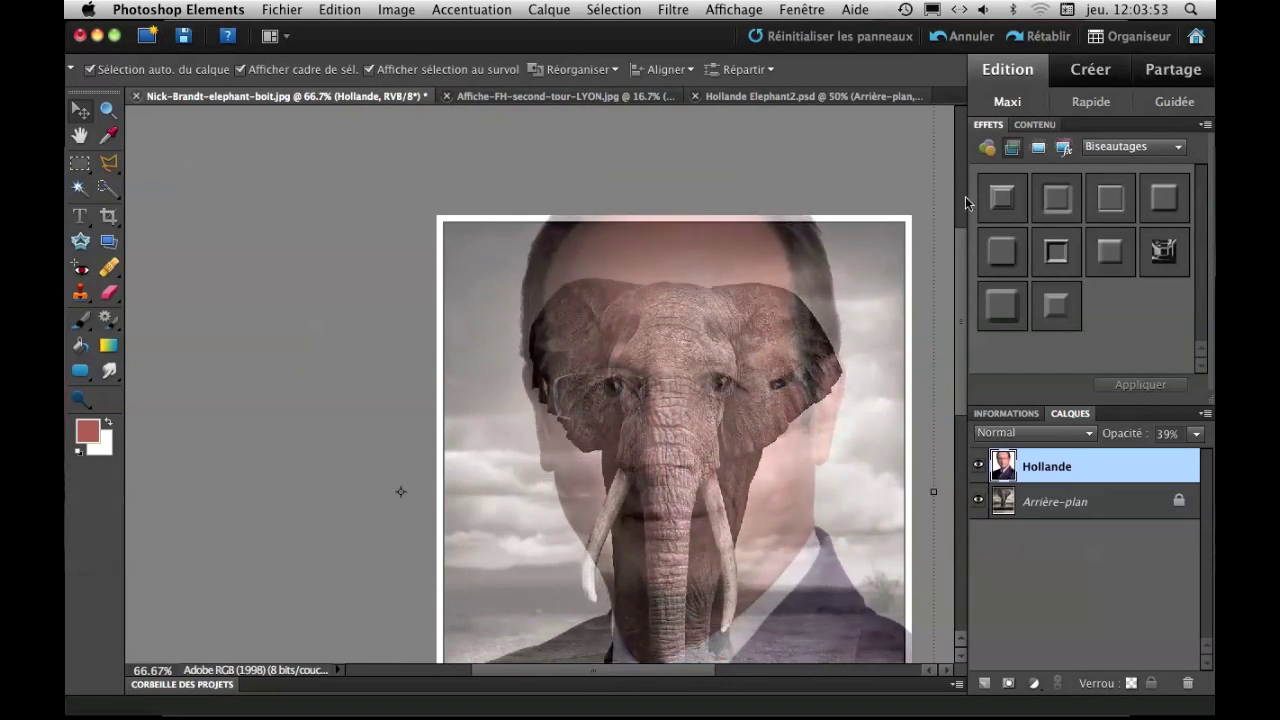
Scale the Hollande layer proportionally to 90.5% and move its eyes back over the elephant's head
scroll(960, 300, up, 5)
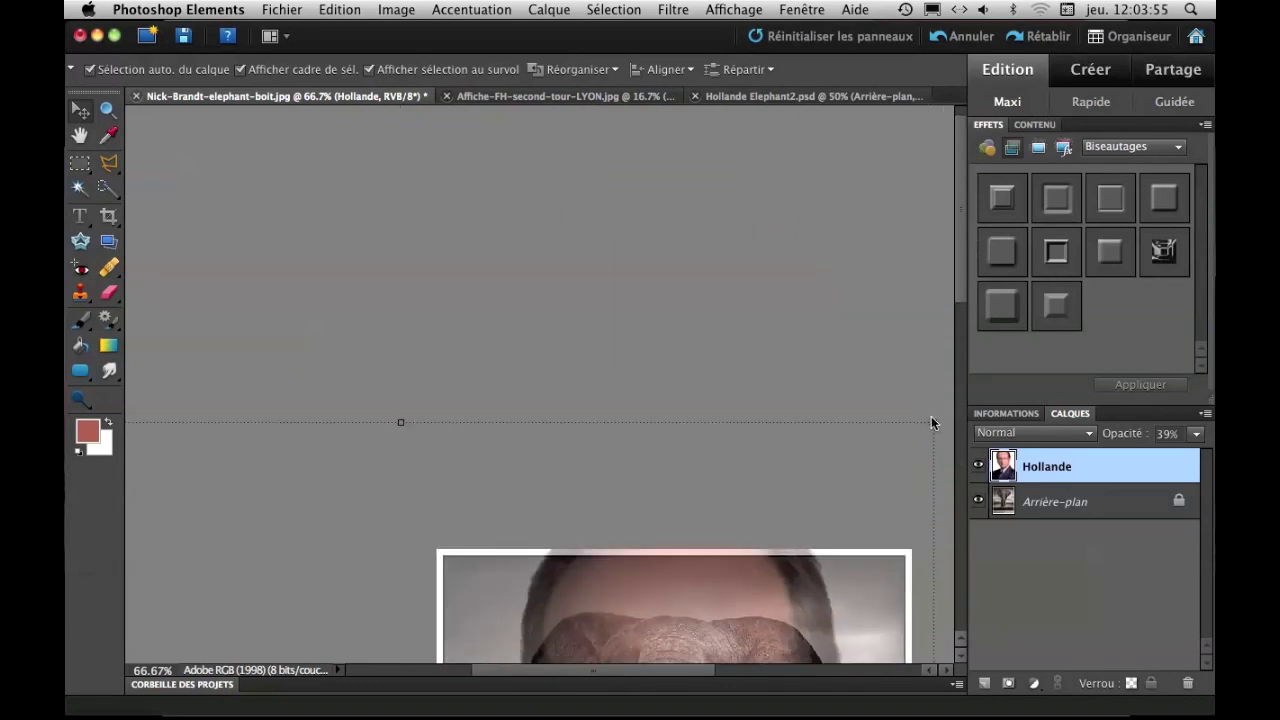
drag(931, 422, 833, 498)
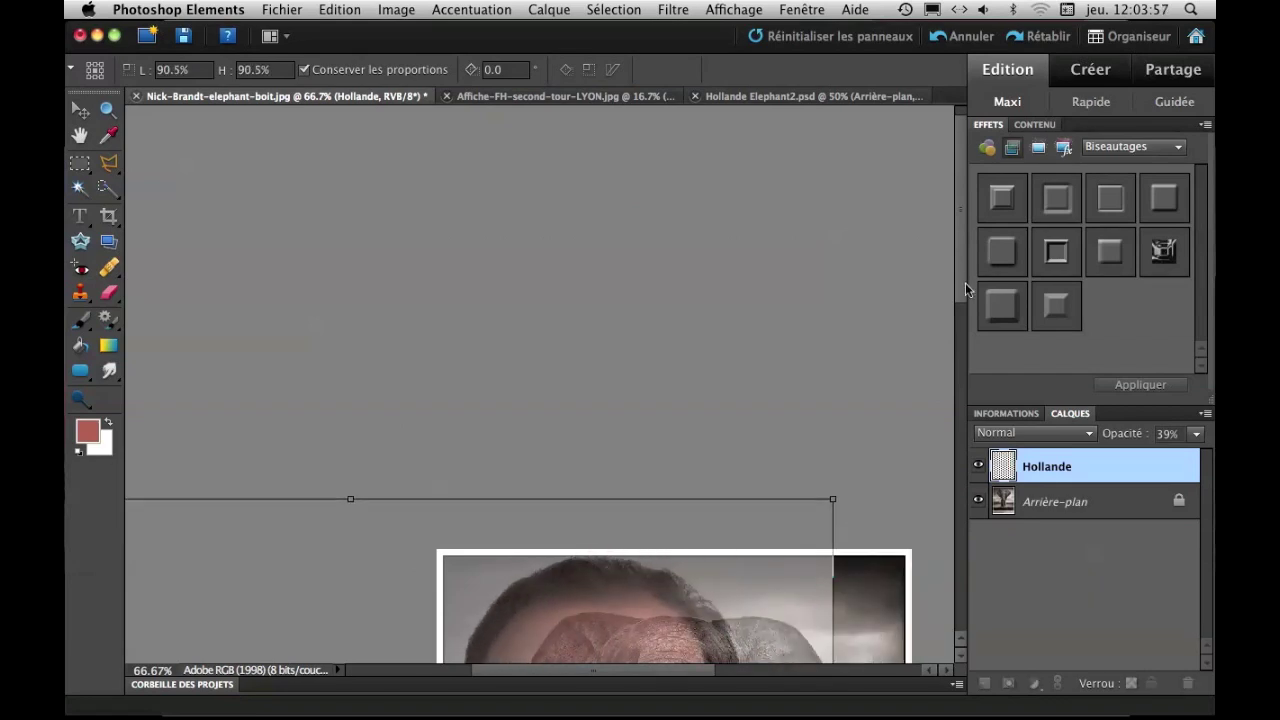
scroll(960, 267, down, 6)
drag(704, 331, 693, 298)
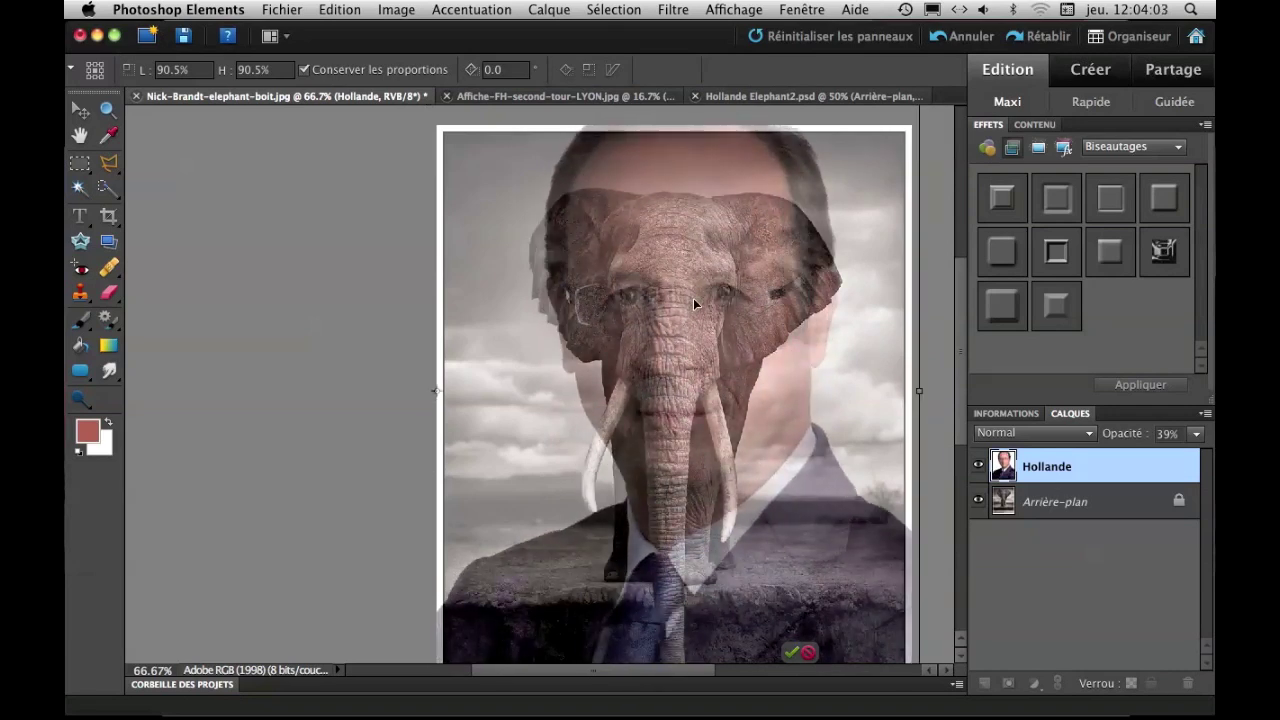
Shrink the Hollande layer further to 85% and recentre the face on the elephant's trunk
scroll(950, 397, up, 3)
drag(920, 192, 860, 250)
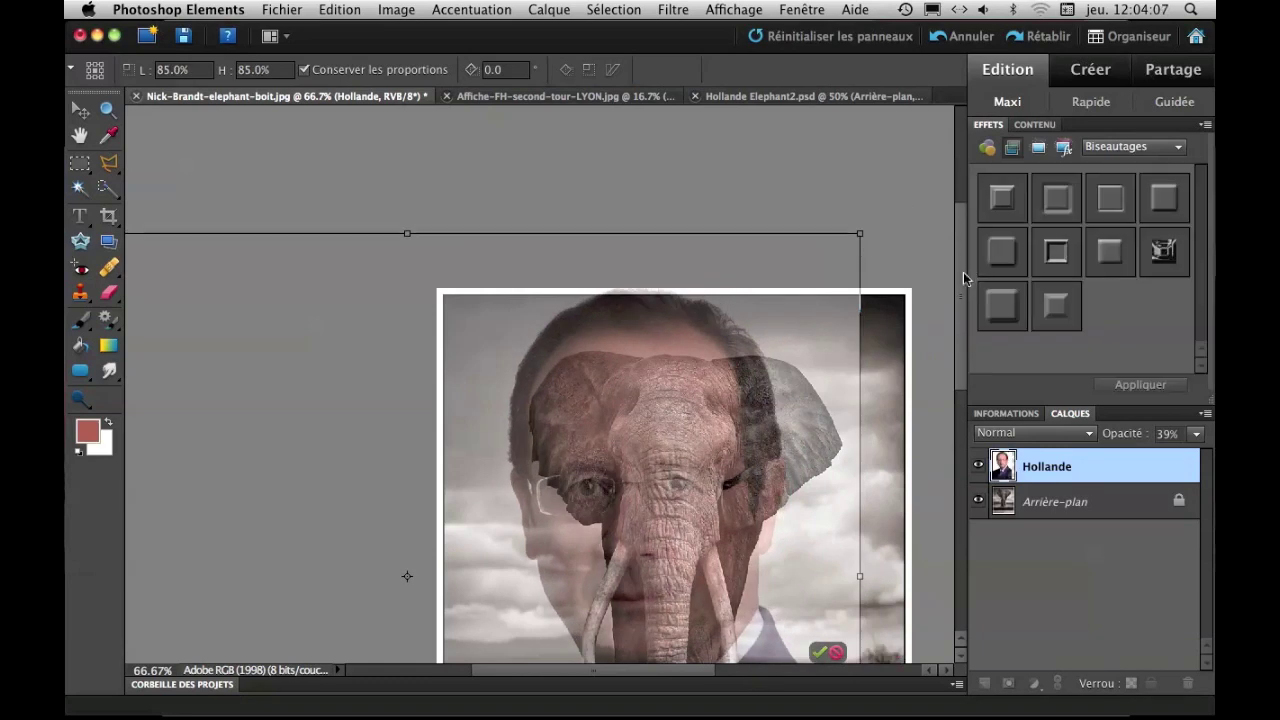
scroll(959, 326, down, 3)
drag(657, 340, 689, 310)
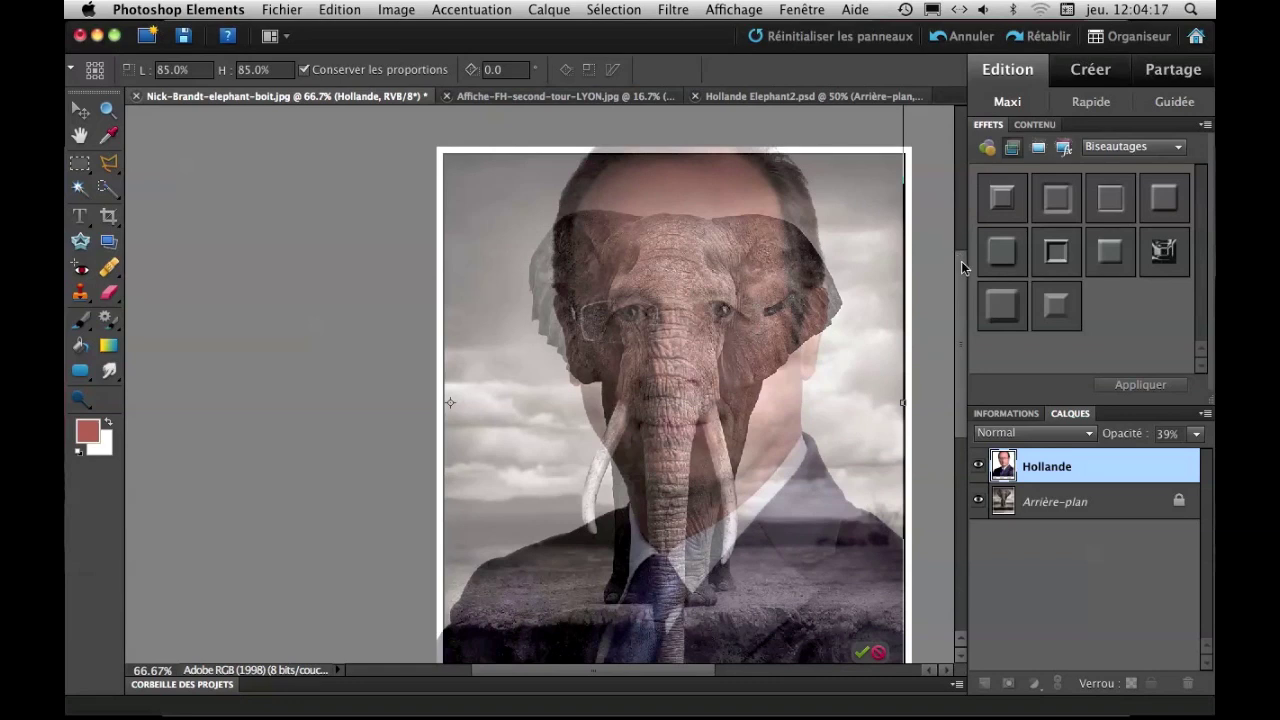
Rotate the Hollande layer by 1.4° and realign the face with the elephant's head
scroll(961, 261, up, 5)
drag(905, 257, 912, 275)
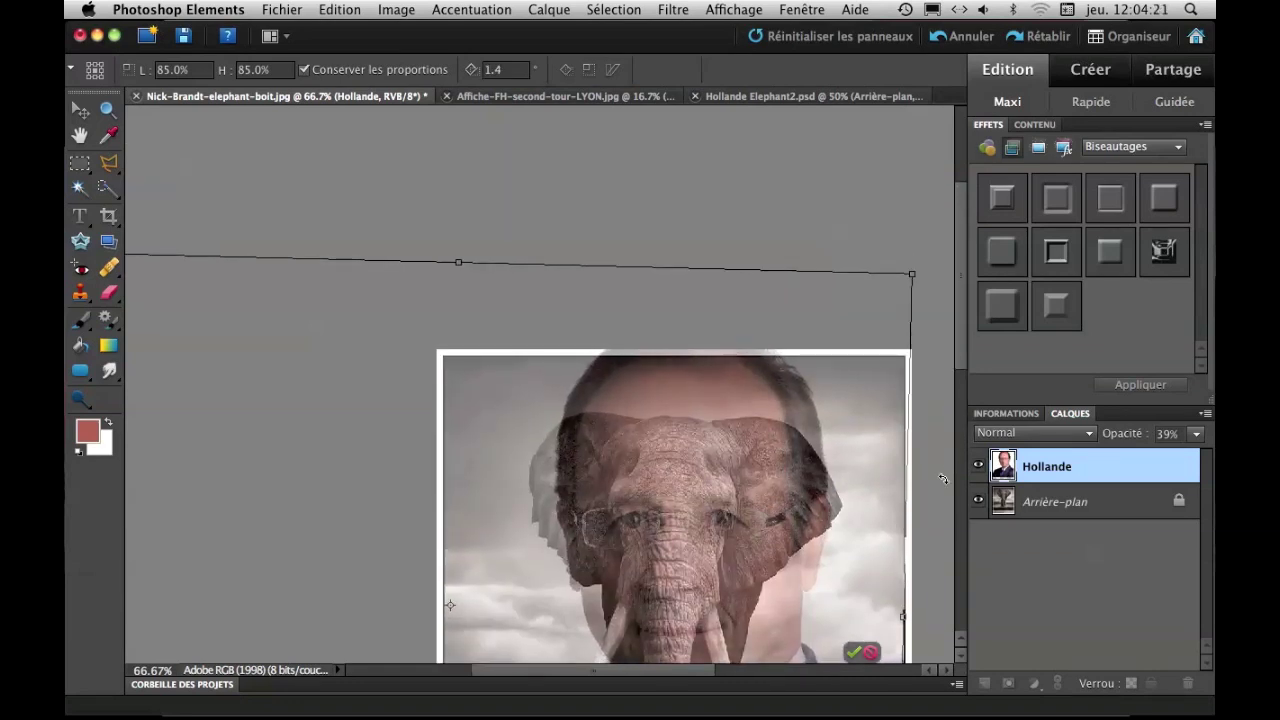
scroll(964, 365, down, 5)
mouse_move(657, 352)
mouse_down()
mouse_move(660, 381)
mouse_move(653, 335)
mouse_up()
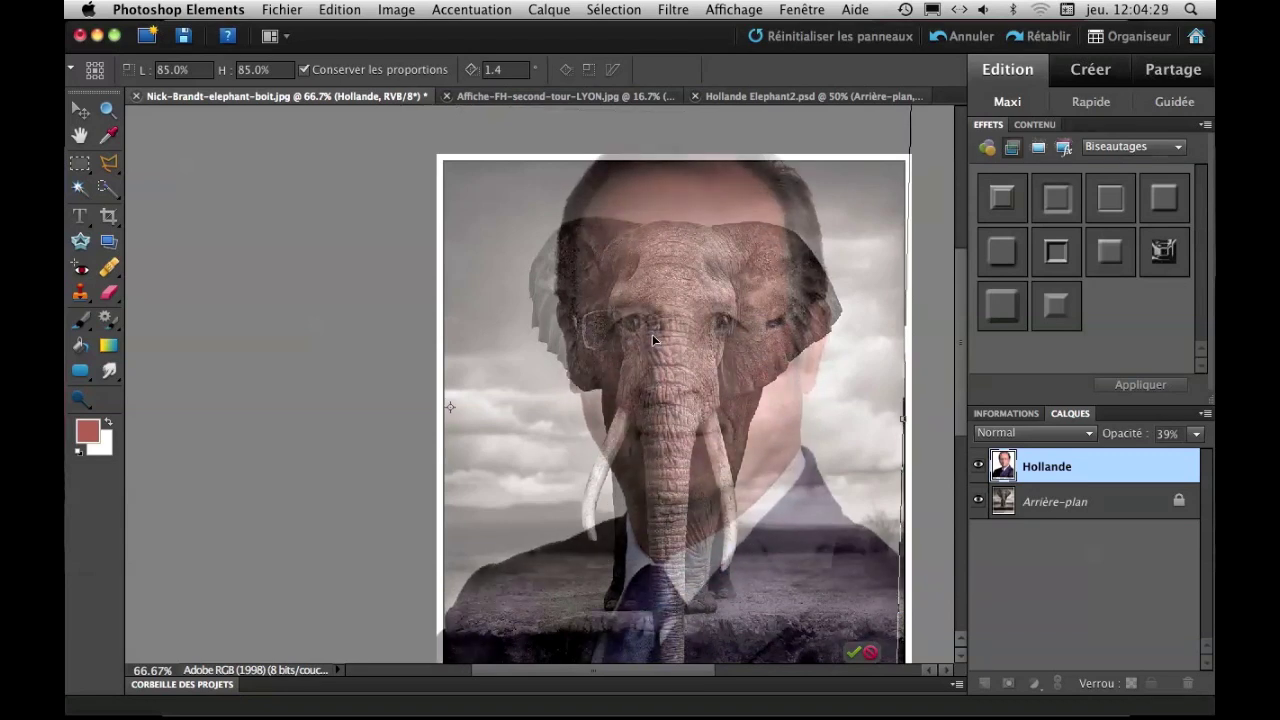
Nudge the Hollande layer slightly left and up to align the eyes with the elephant's head, and apply the transformation
key(Left)
key(Left)
key(Left)
key(Up)
key(Left)
key(Up)
key(Up)
key(Up)
key(Left)
key(Left)
key(Left)
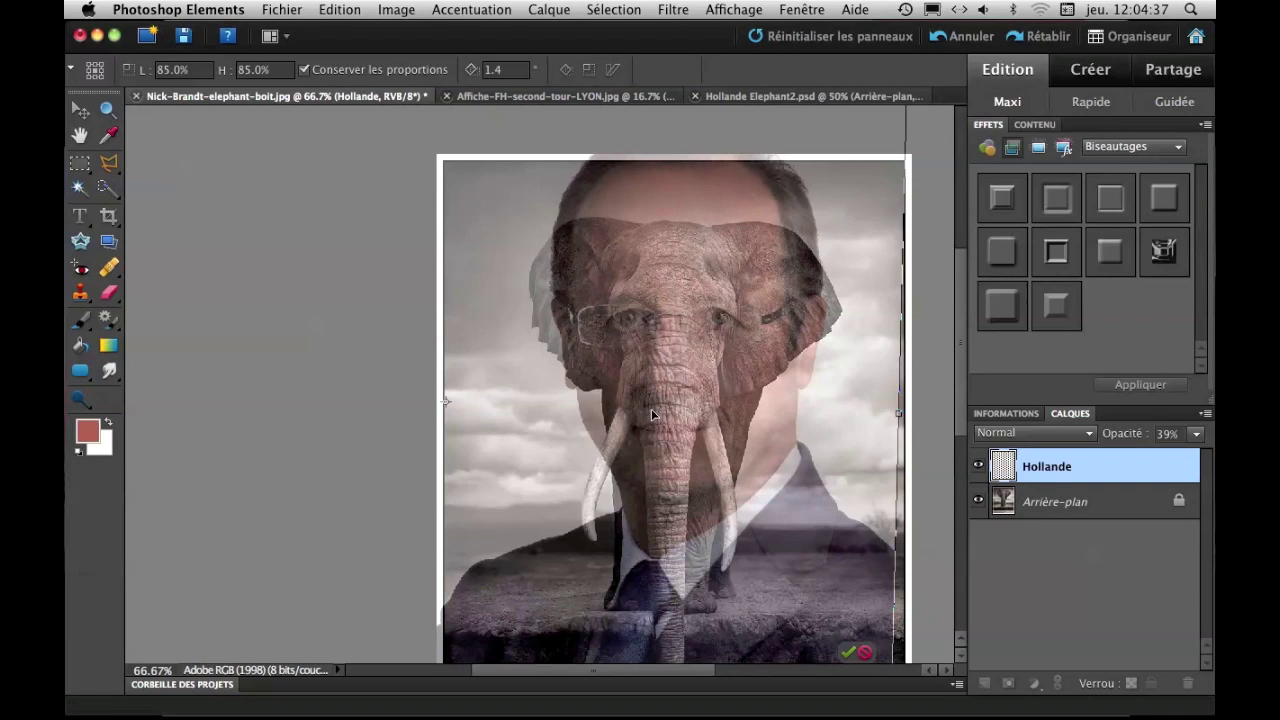
key(Right)
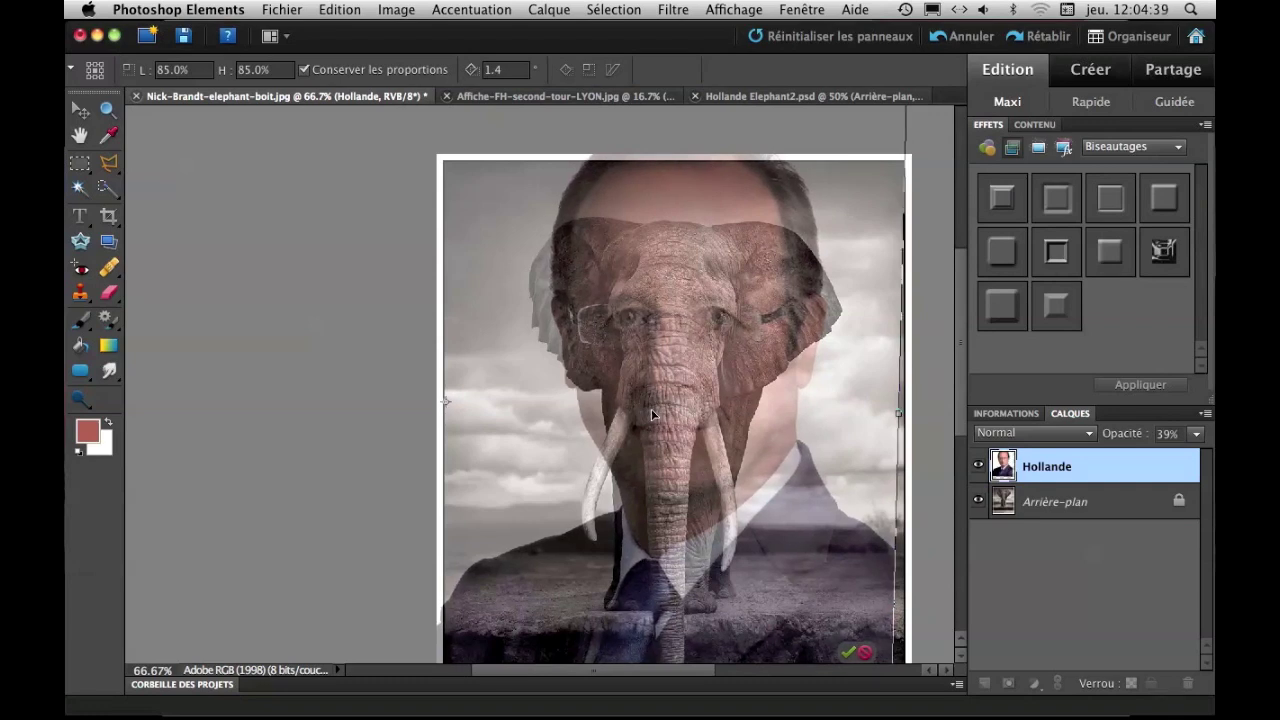
click(849, 655)
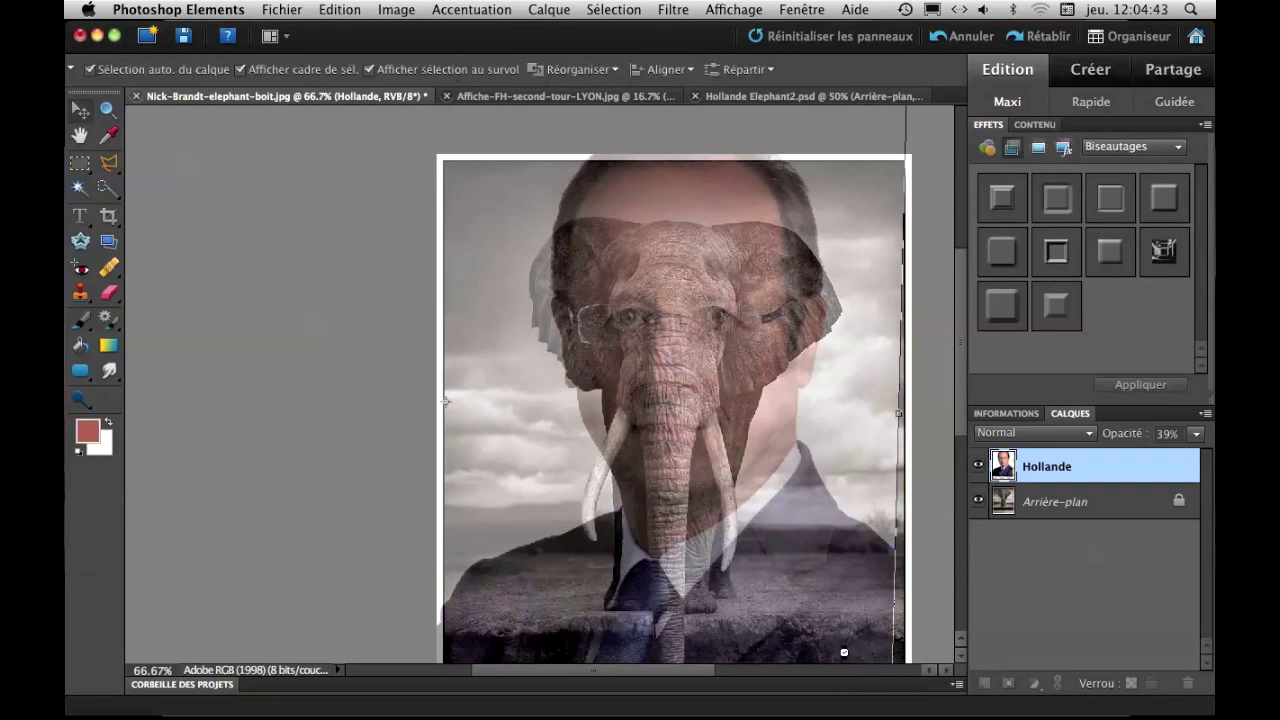
Restore the Hollande layer's opacity to 100%
click(1196, 435)
drag(1142, 460, 1210, 458)
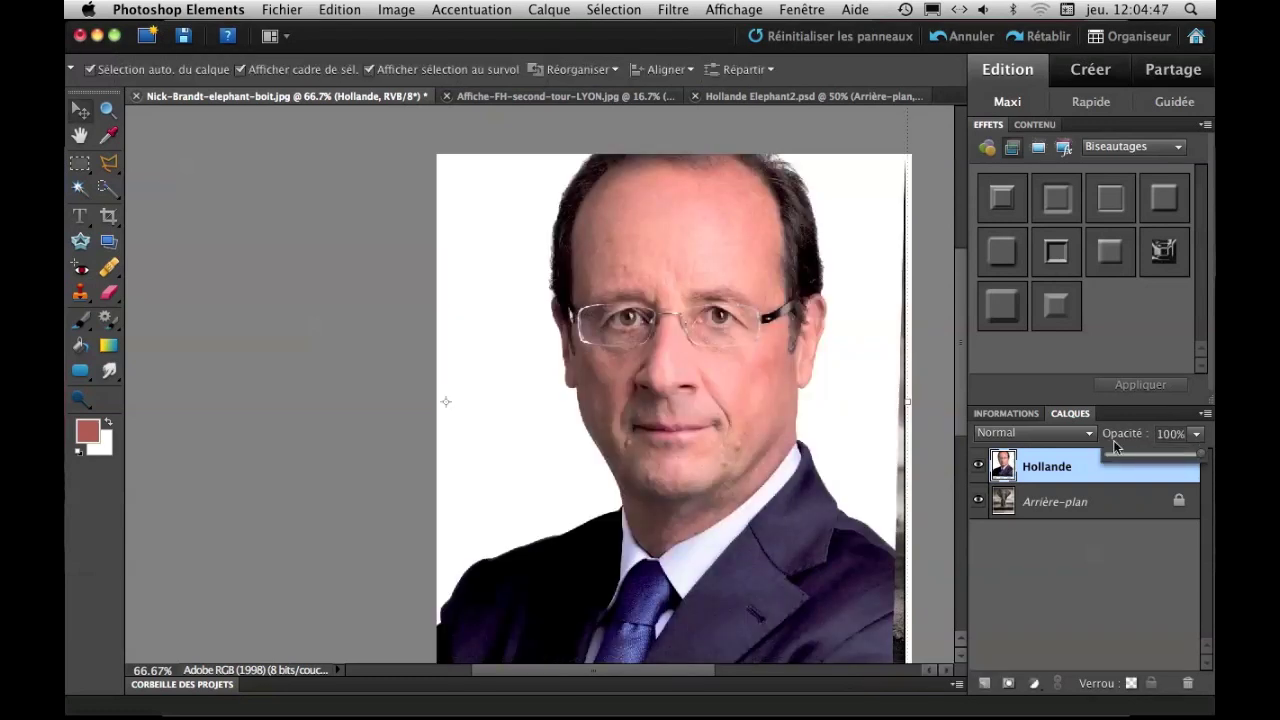
drag(961, 345, 961, 376)
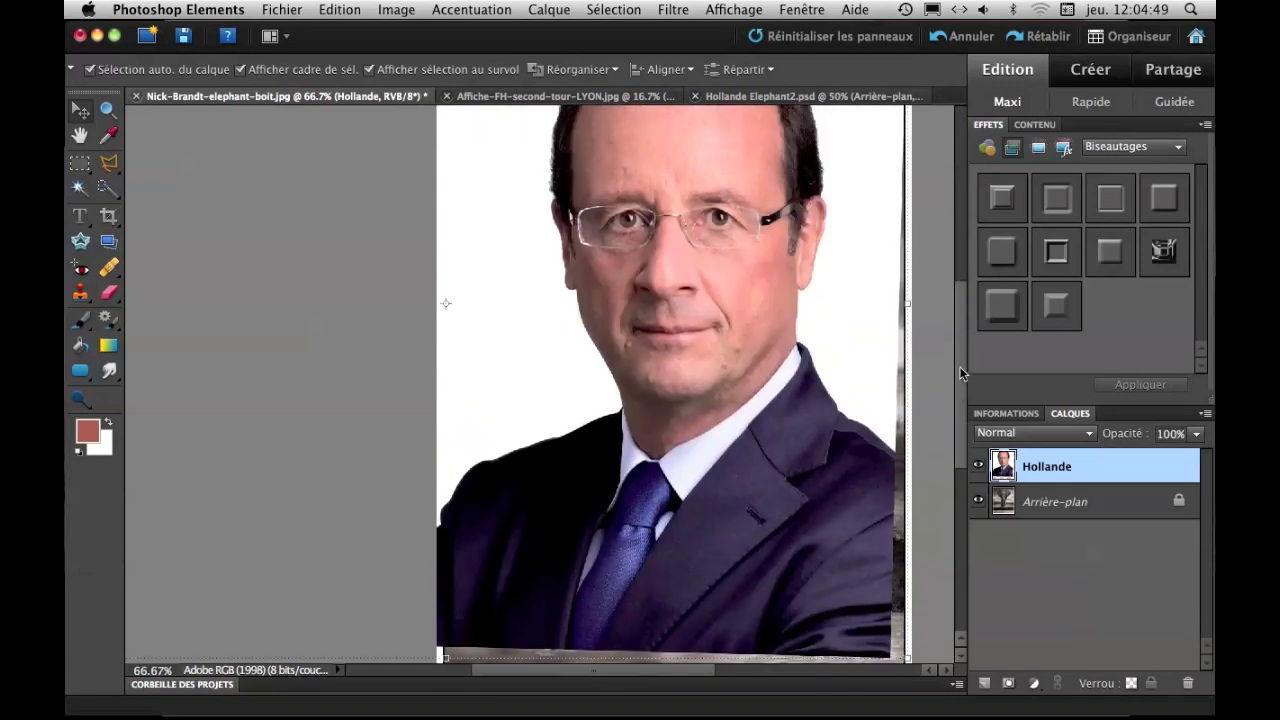
Add a layer mask to the Hollande layer and fill it entirely with black using the Paint Bucket
click(1008, 686)
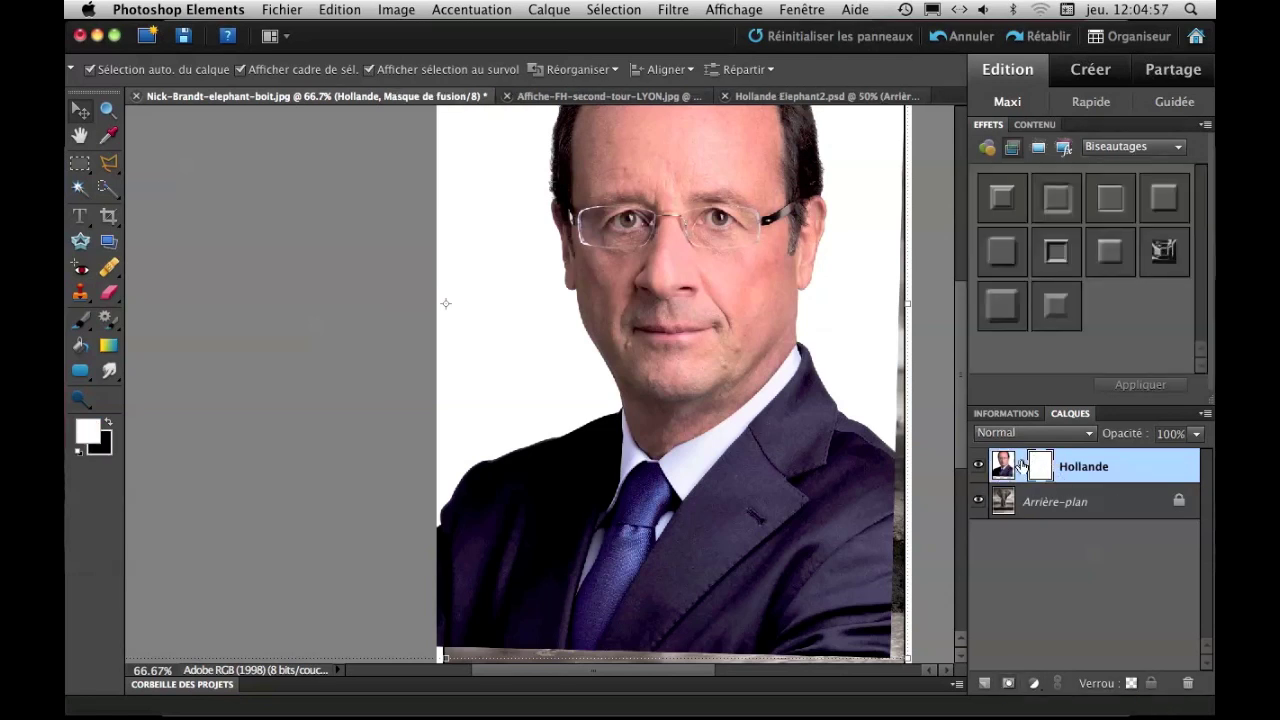
click(1057, 503)
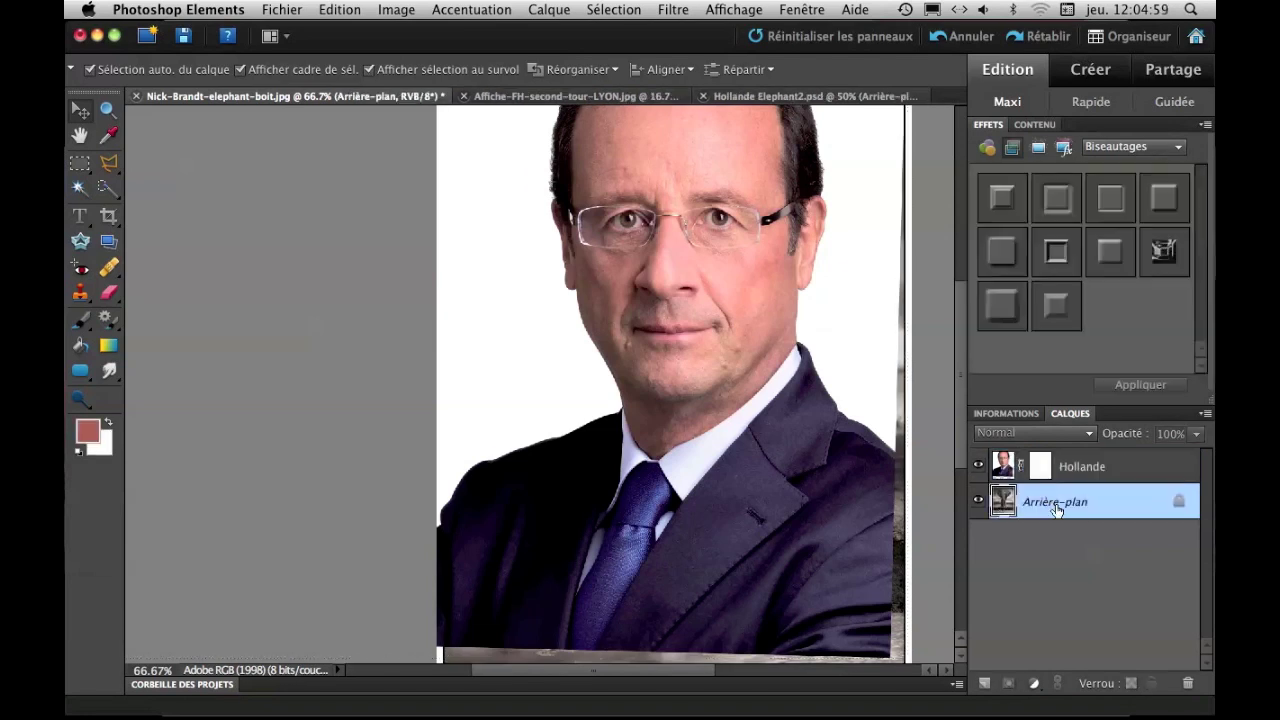
click(1040, 465)
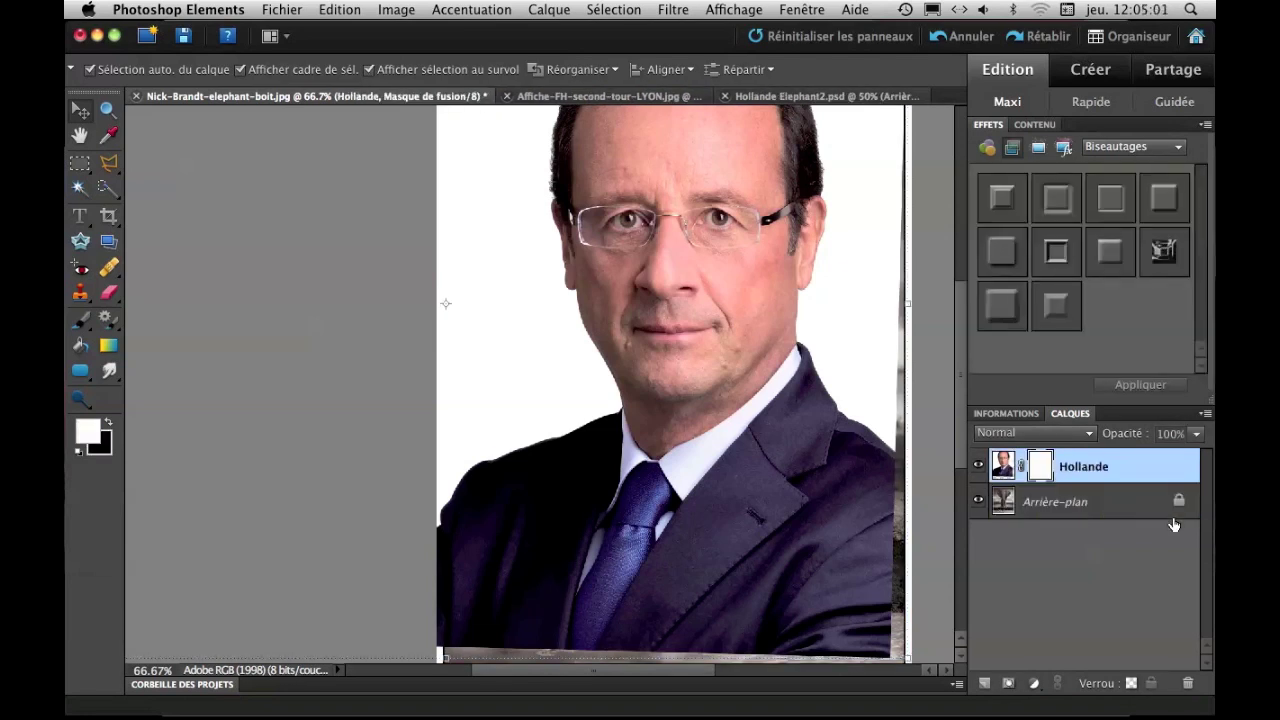
click(106, 427)
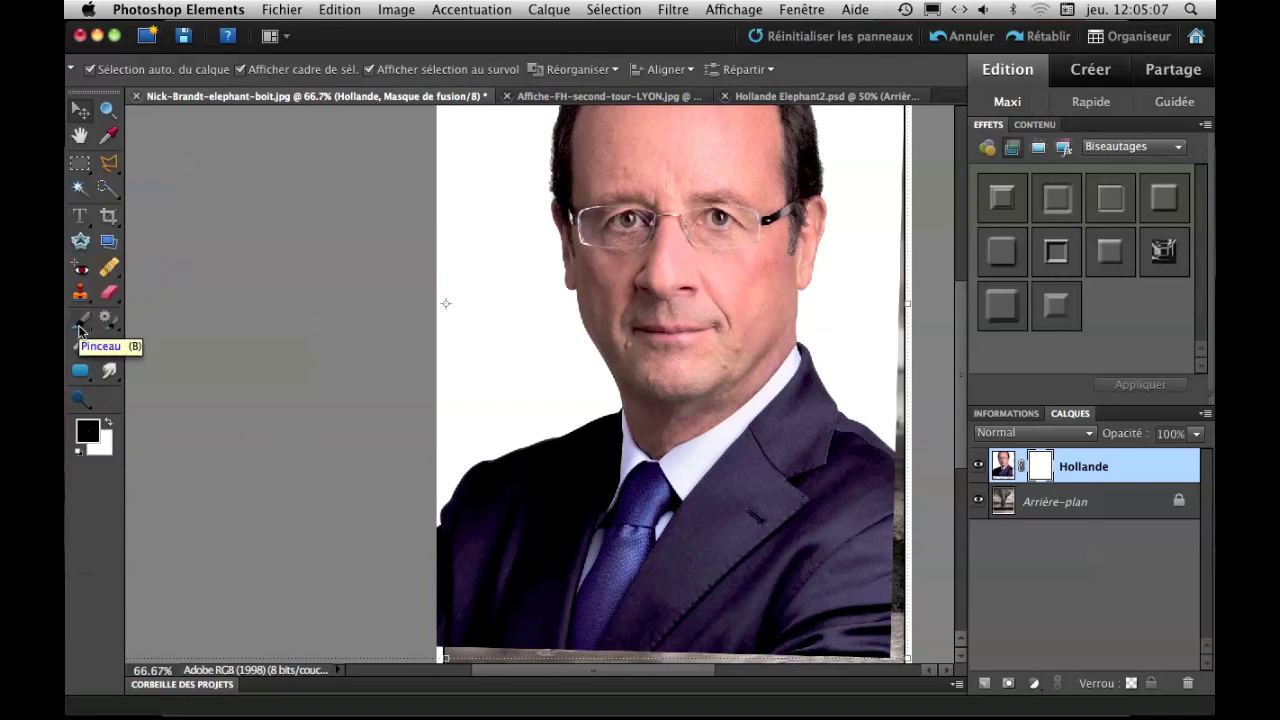
click(80, 322)
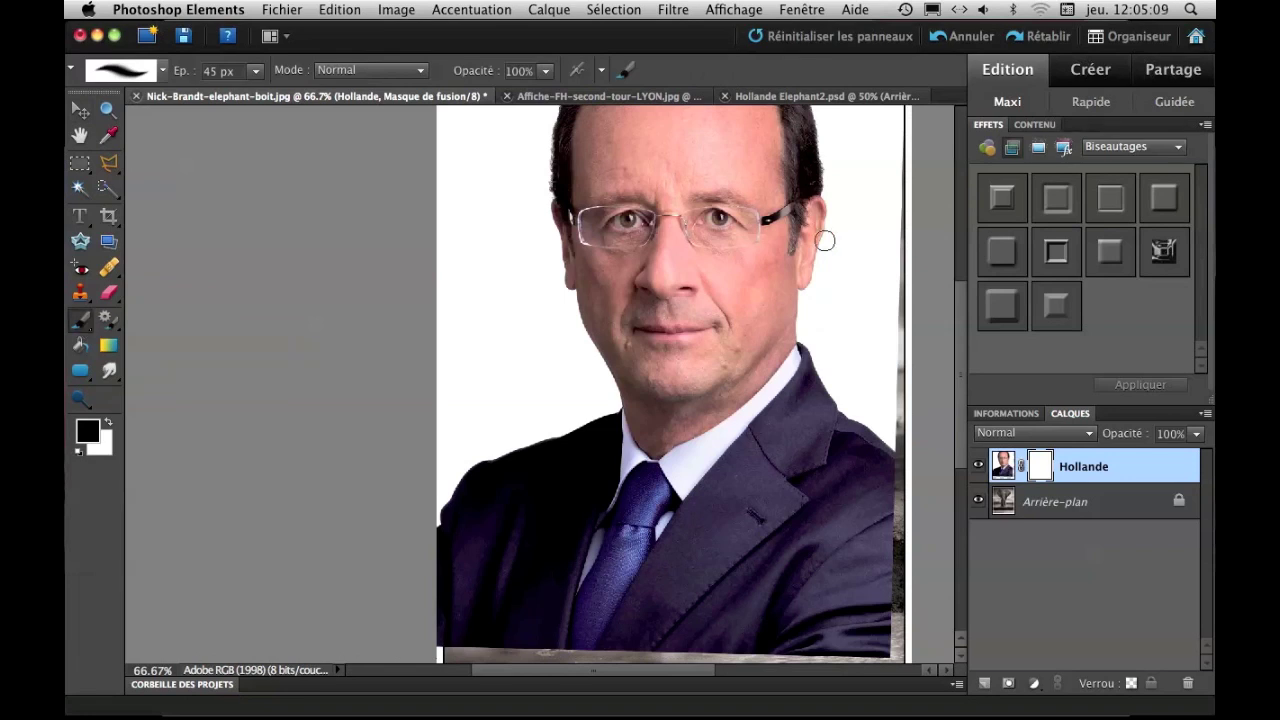
click(80, 345)
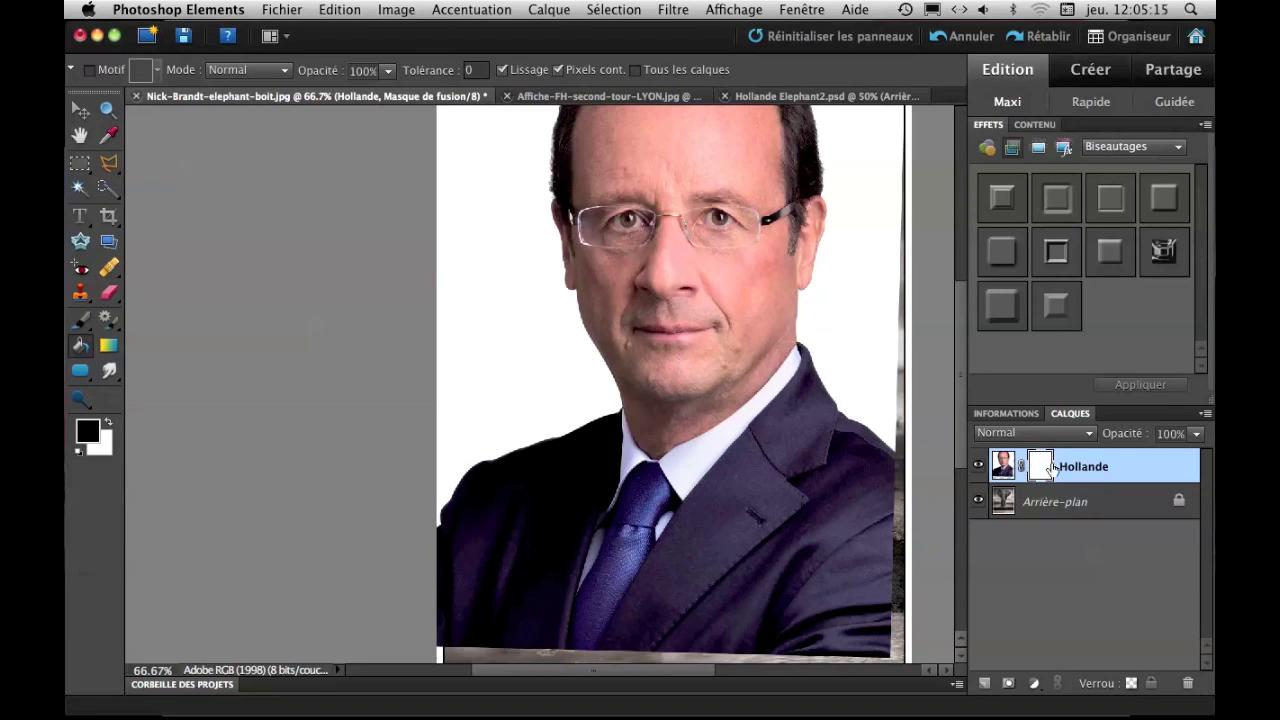
click(700, 309)
Reset the colours on the Hollande layer to a white foreground and a black background
click(1005, 465)
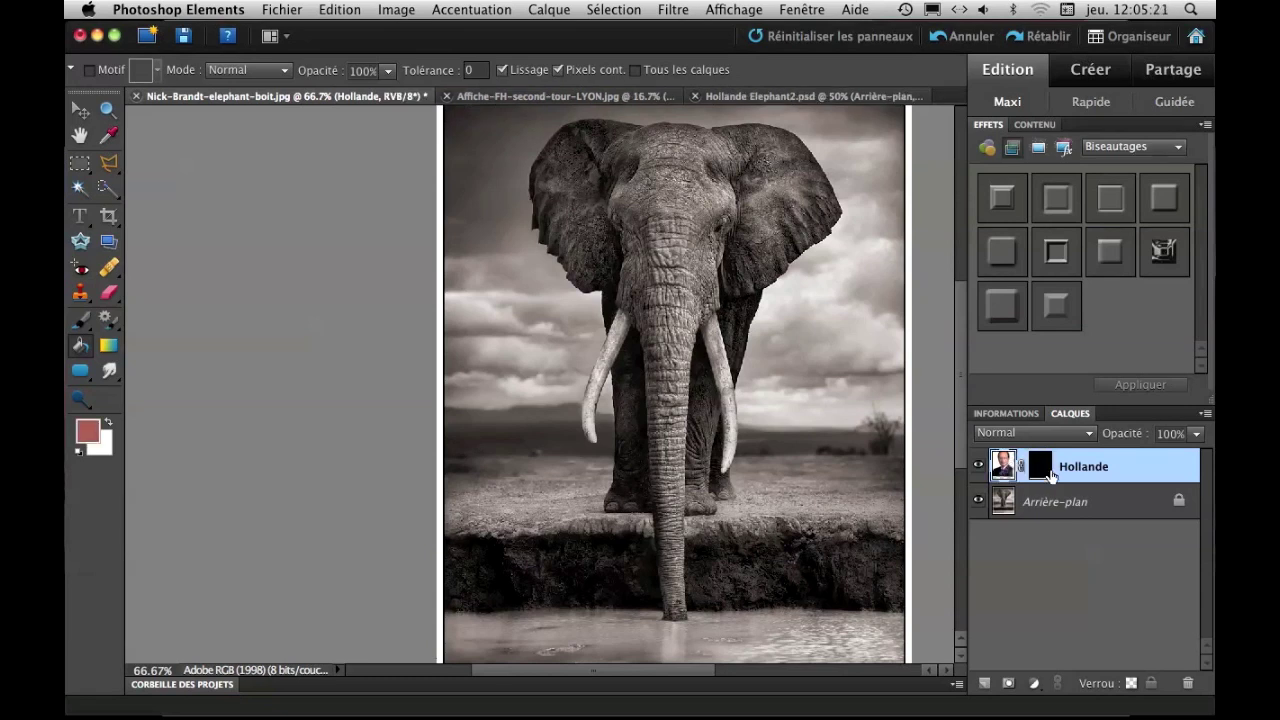
click(1017, 494)
click(1076, 466)
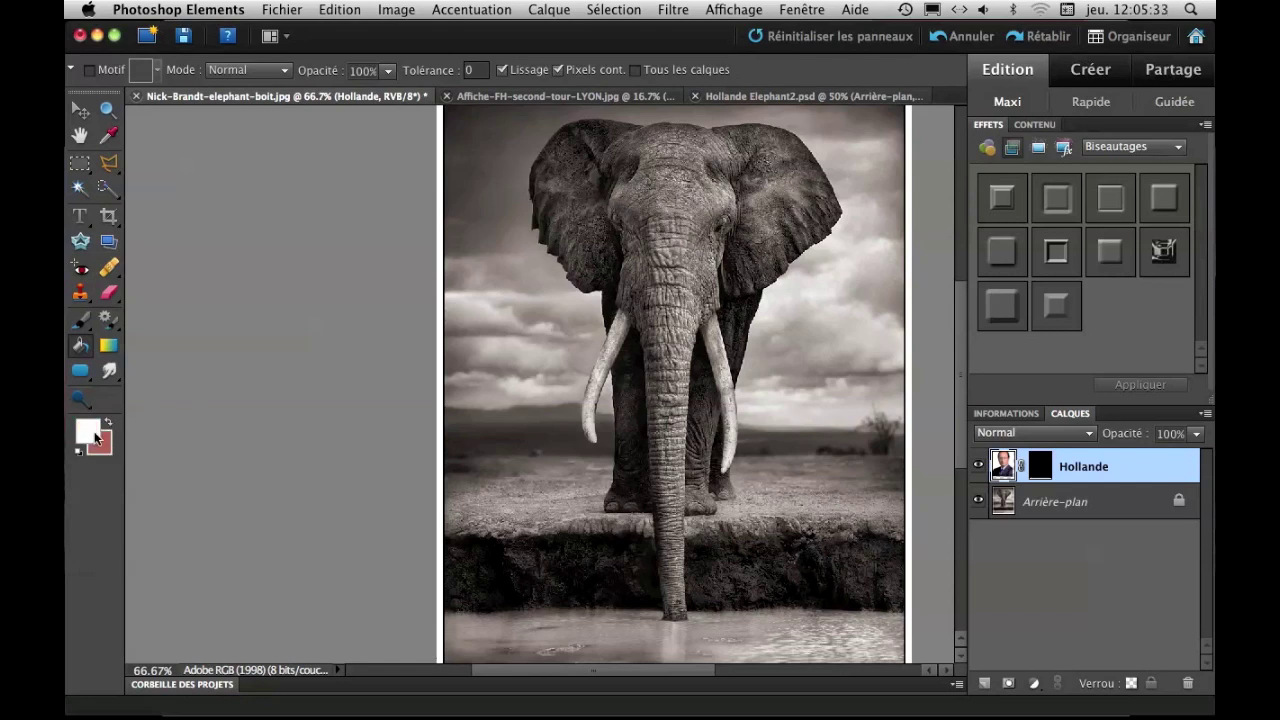
click(78, 455)
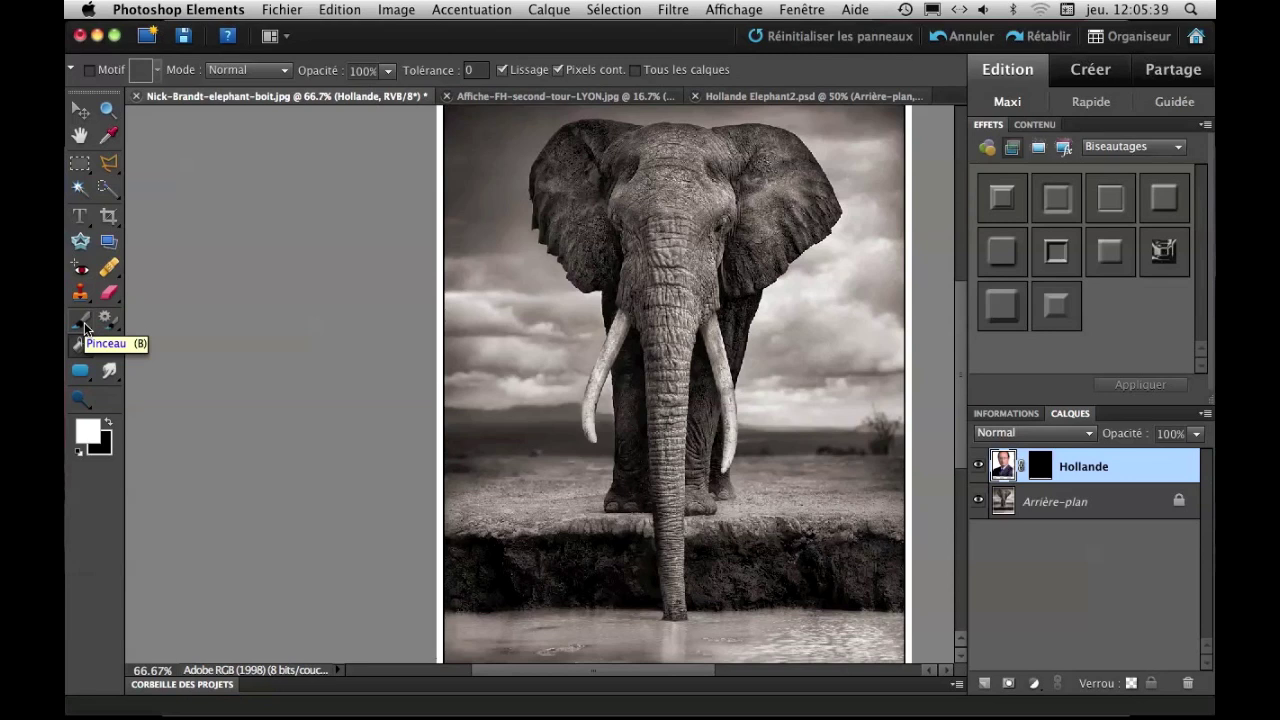
Set up a soft Brush with 100% opacity, 0% hardness and a size of 33 px
click(82, 322)
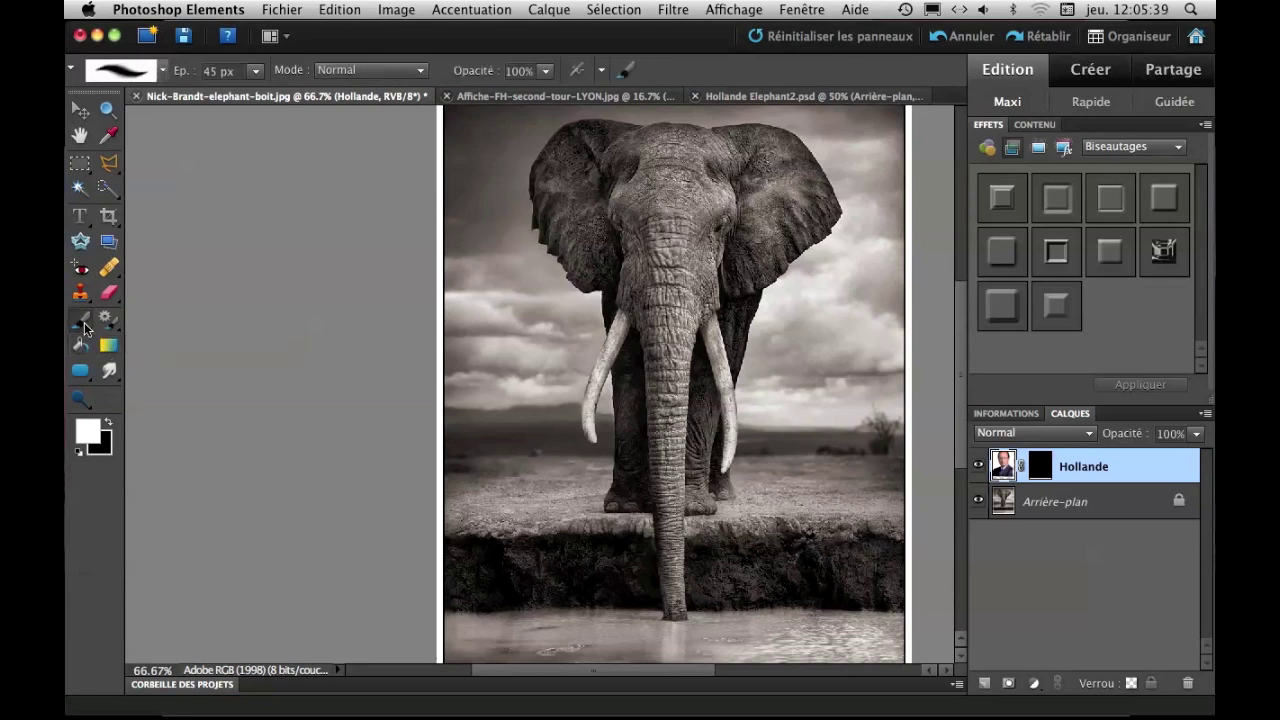
click(546, 72)
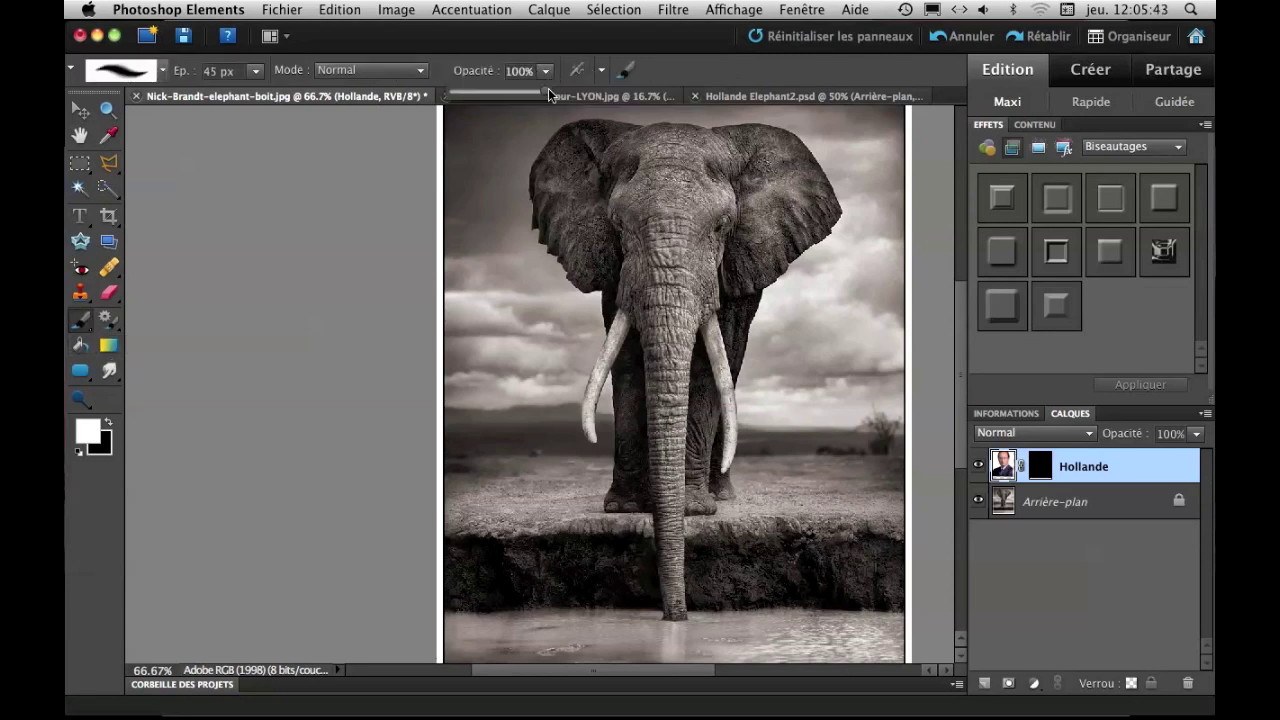
click(770, 77)
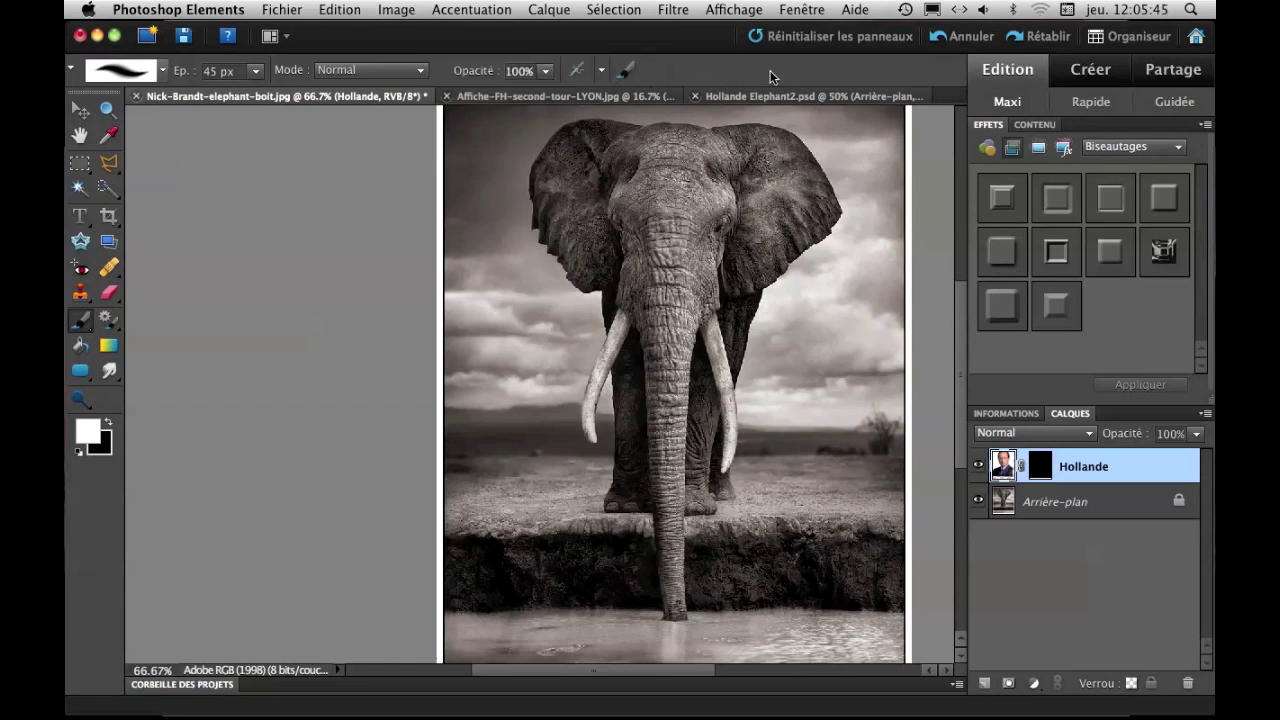
click(628, 70)
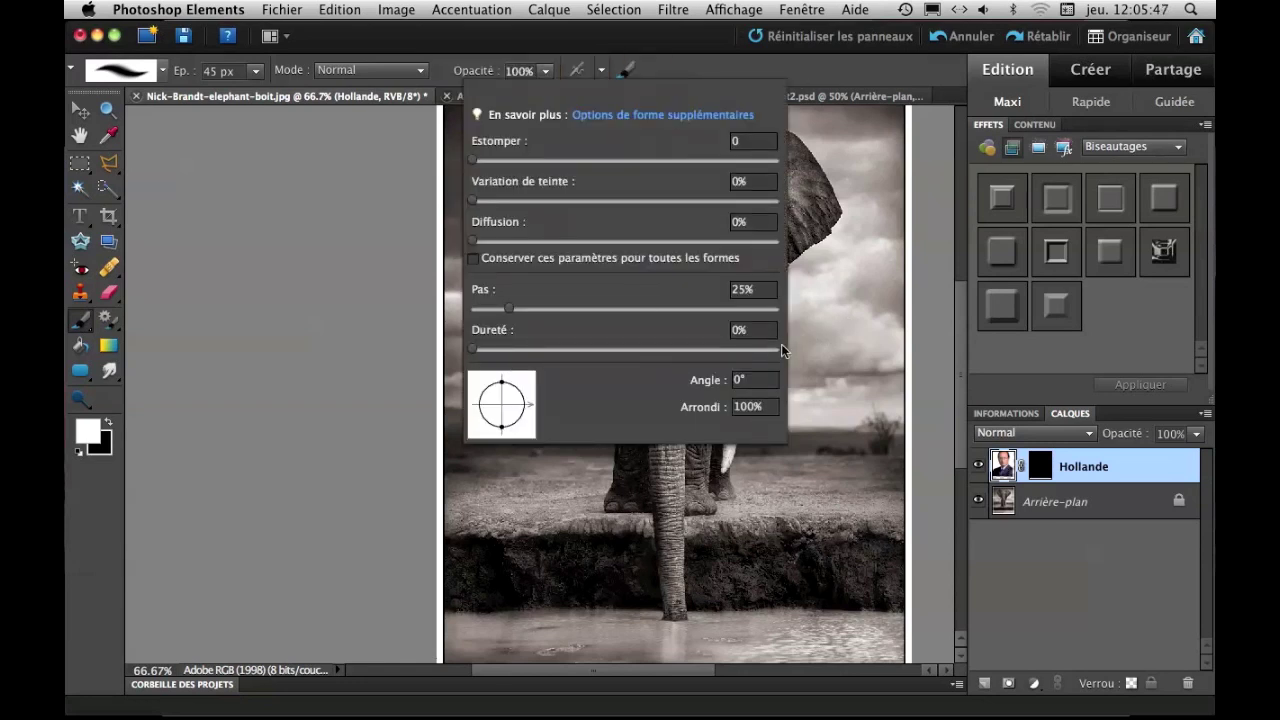
drag(469, 348, 441, 352)
key(Return)
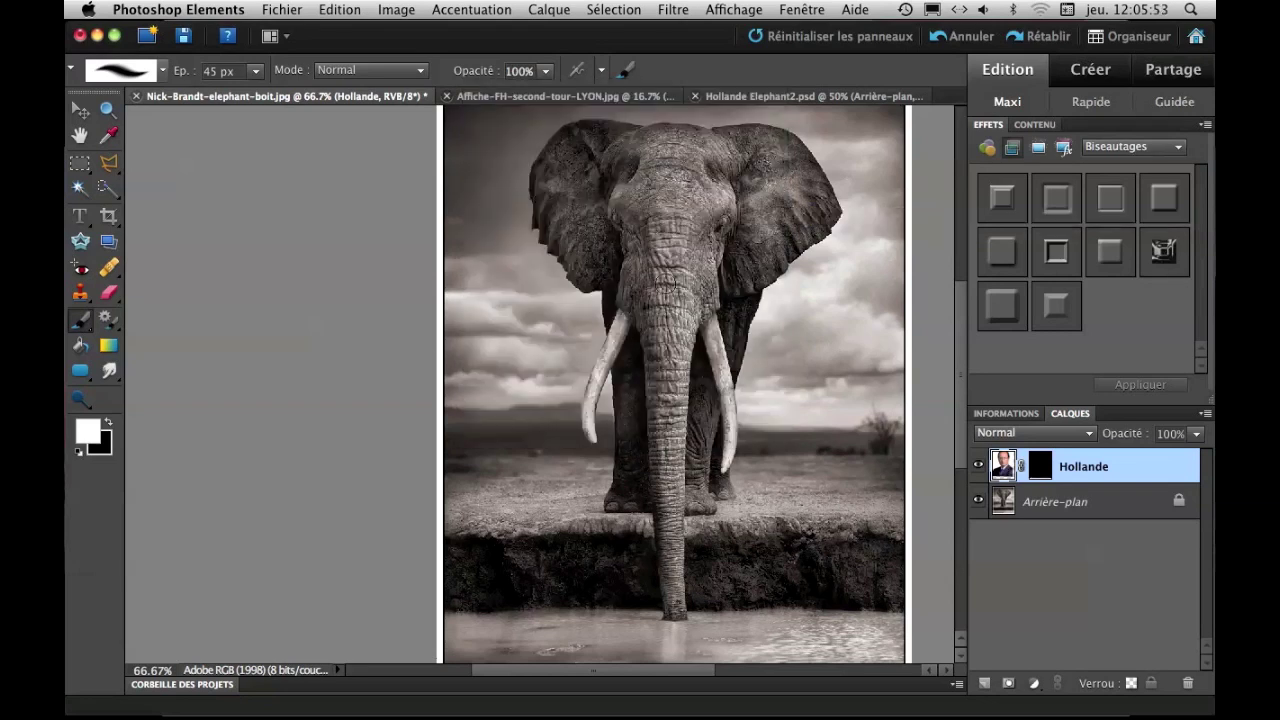
click(256, 73)
drag(250, 91, 244, 91)
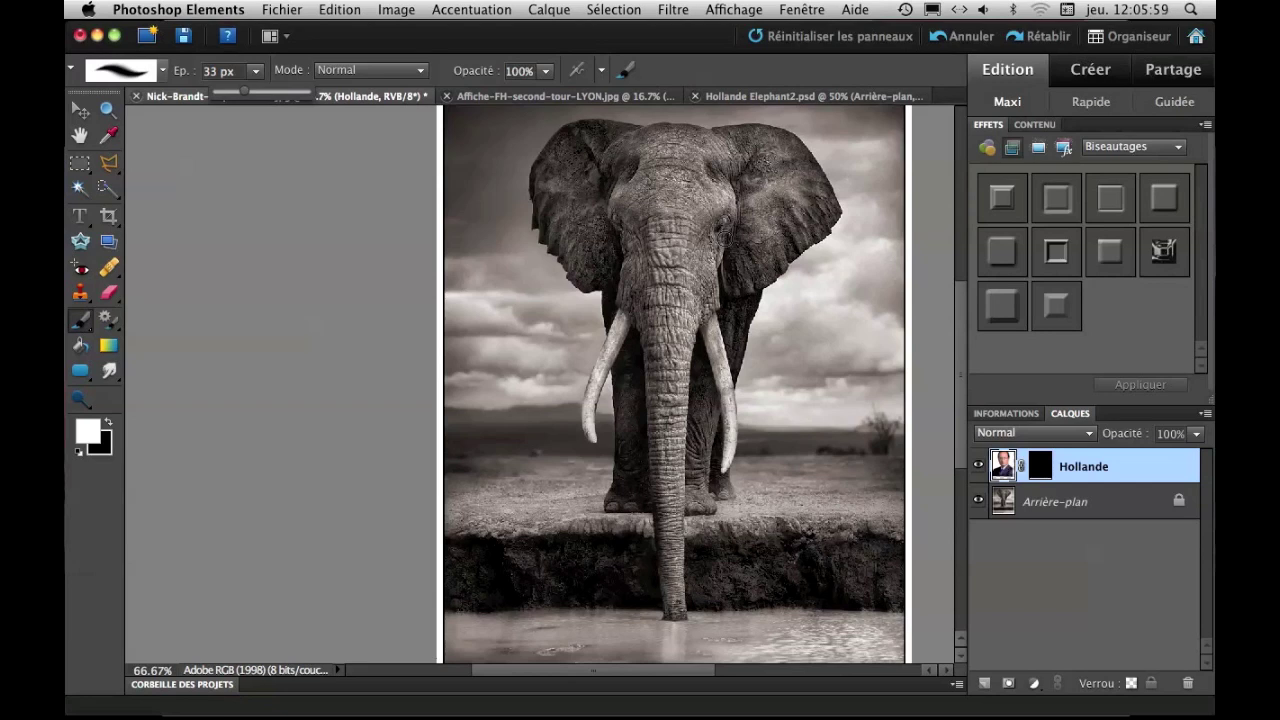
Paint with white on the Hollande layer's mask to reveal the eyes and glasses over the elephant's head
click(1038, 467)
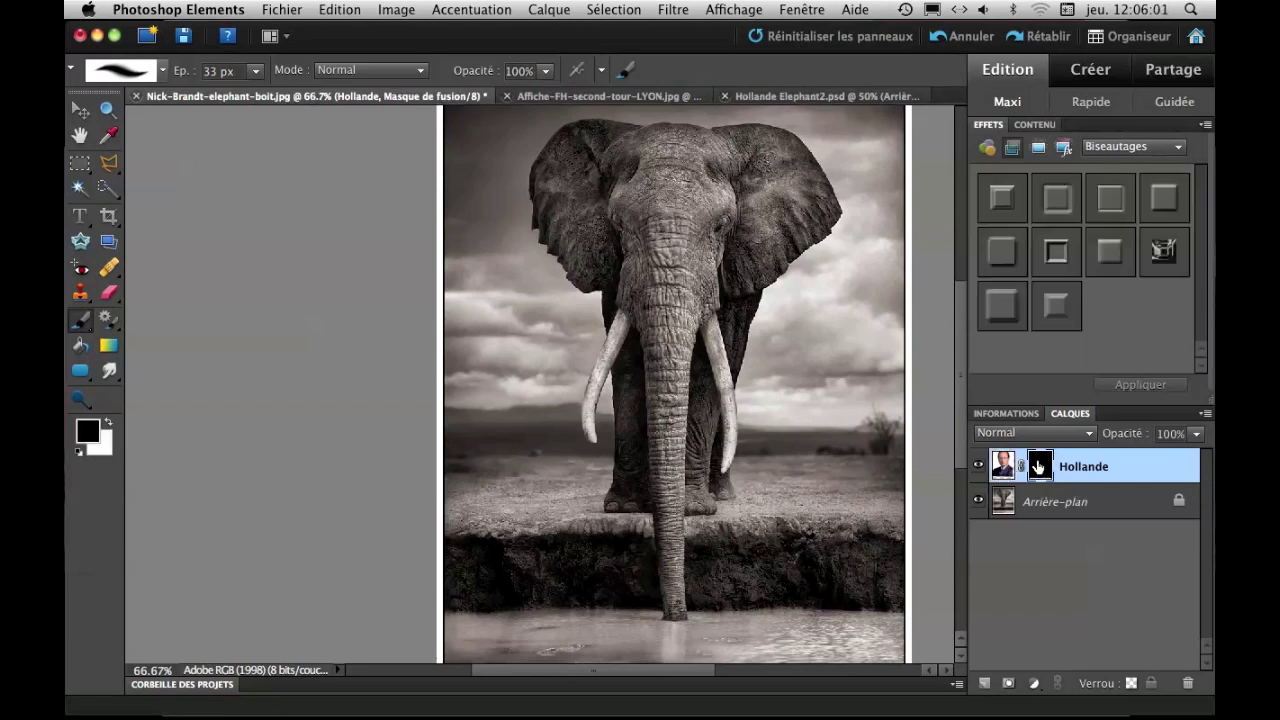
click(1010, 467)
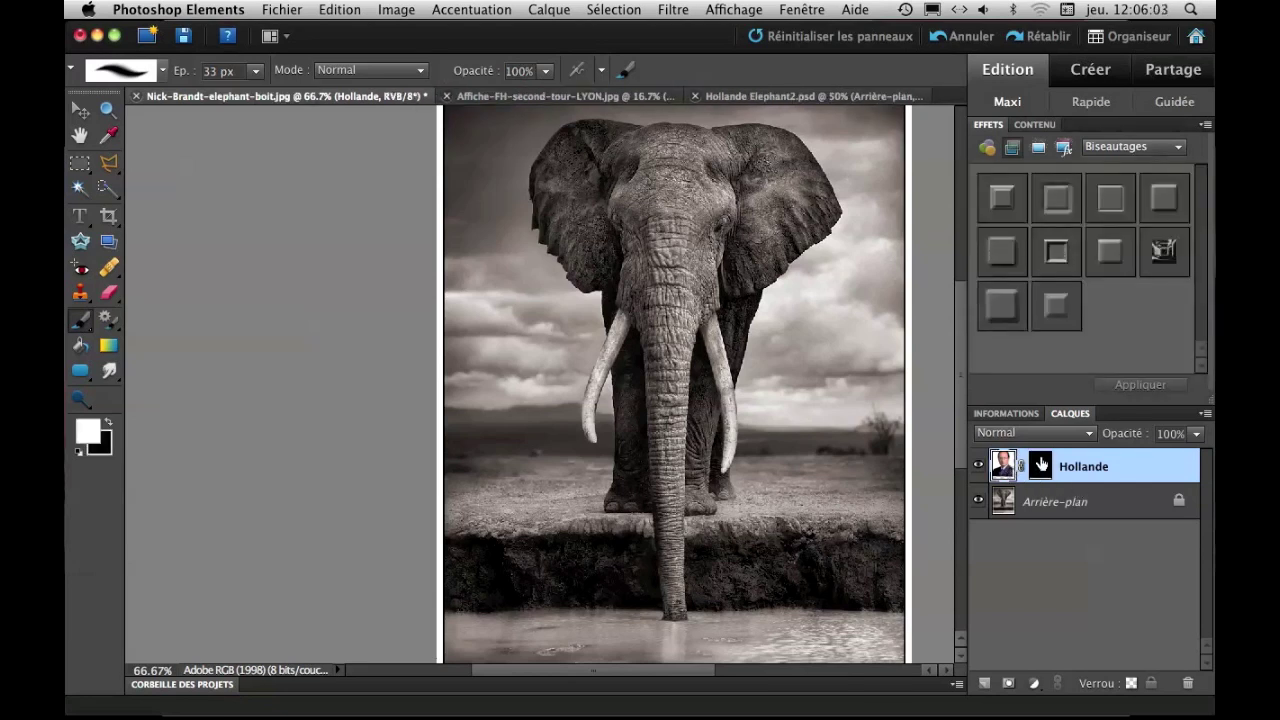
click(1041, 467)
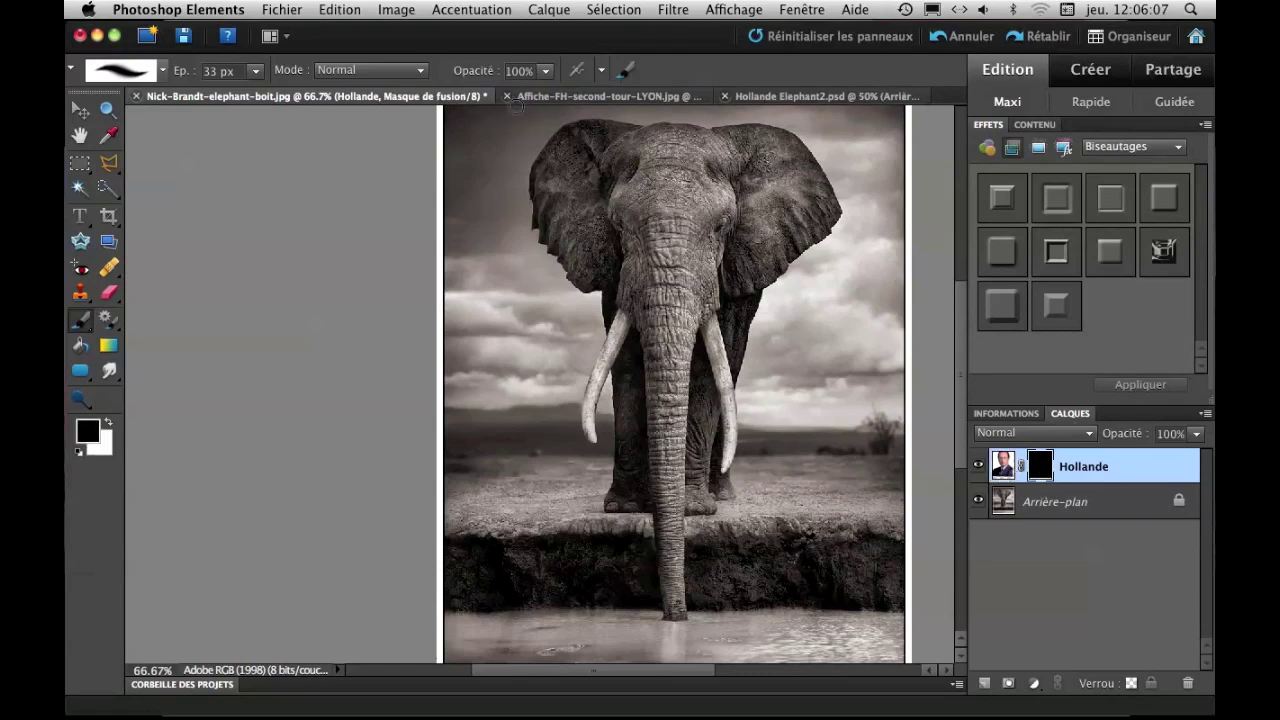
key(x)
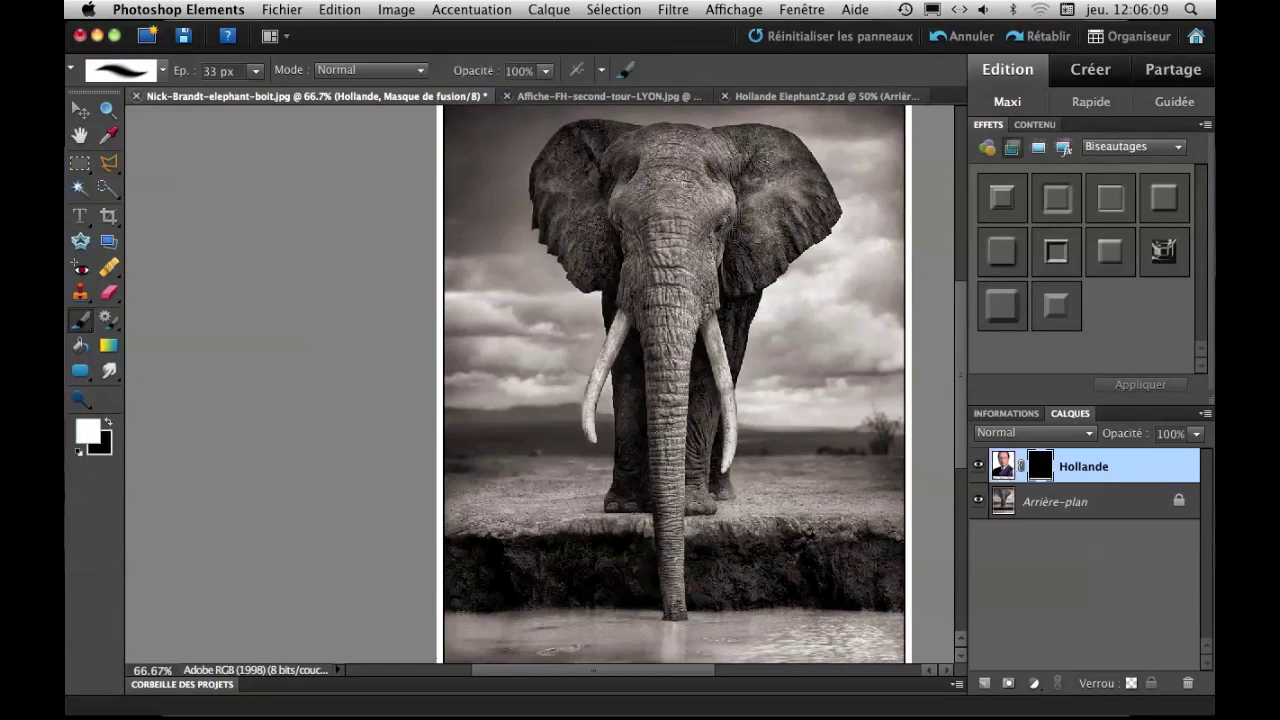
mouse_move(716, 234)
mouse_down()
mouse_move(720, 220)
mouse_move(695, 212)
mouse_up()
key(super+plus)
key(super+plus)
drag(884, 258, 612, 488)
scroll(757, 293, up, 5)
scroll(757, 293, right, 2)
mouse_move(615, 322)
mouse_down()
mouse_move(526, 324)
mouse_move(566, 316)
mouse_move(502, 314)
mouse_move(480, 332)
mouse_move(384, 278)
mouse_move(411, 292)
mouse_move(377, 289)
mouse_move(363, 320)
mouse_move(309, 337)
mouse_move(314, 362)
mouse_move(363, 405)
mouse_move(316, 382)
mouse_move(310, 404)
mouse_move(298, 399)
mouse_move(336, 417)
mouse_move(377, 395)
mouse_move(437, 405)
mouse_move(472, 389)
mouse_move(449, 367)
mouse_move(495, 375)
mouse_move(444, 339)
mouse_move(484, 357)
mouse_move(459, 367)
mouse_move(467, 383)
mouse_move(533, 343)
mouse_move(589, 358)
mouse_move(617, 347)
mouse_move(647, 387)
mouse_move(701, 395)
mouse_move(784, 371)
mouse_move(768, 401)
mouse_move(829, 374)
mouse_move(834, 347)
mouse_move(811, 316)
mouse_move(724, 296)
mouse_move(770, 308)
mouse_move(551, 320)
mouse_move(371, 292)
mouse_move(477, 278)
mouse_move(296, 288)
mouse_move(406, 345)
mouse_up()
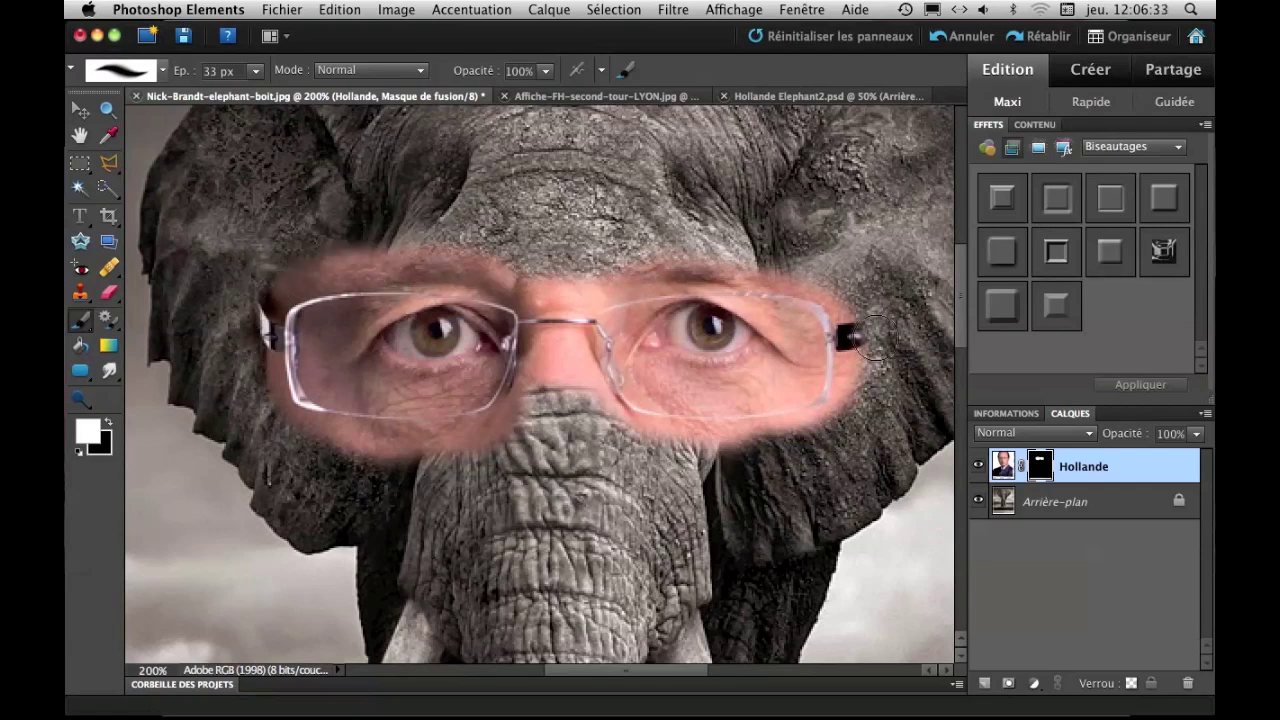
Lower the brush opacity to 15%, softly reveal the eyebrows and lower forehead on the mask, and compare with the Hollande layer hidden
click(546, 70)
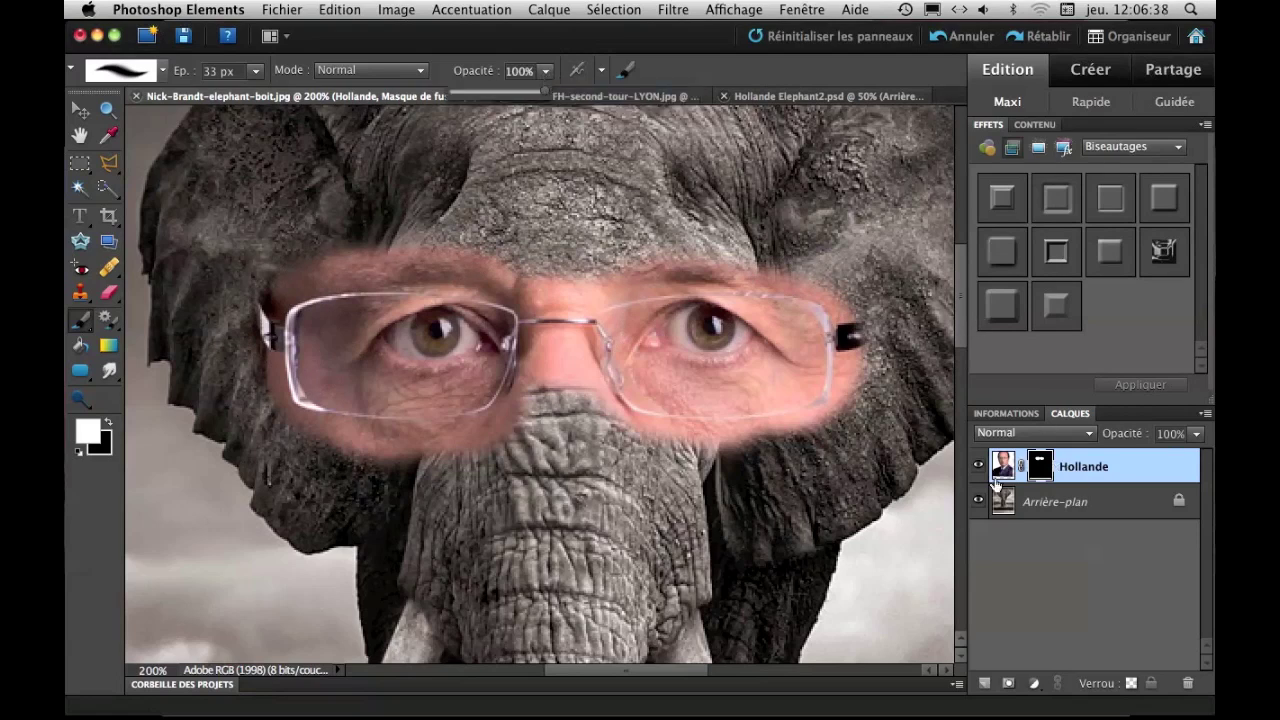
click(468, 91)
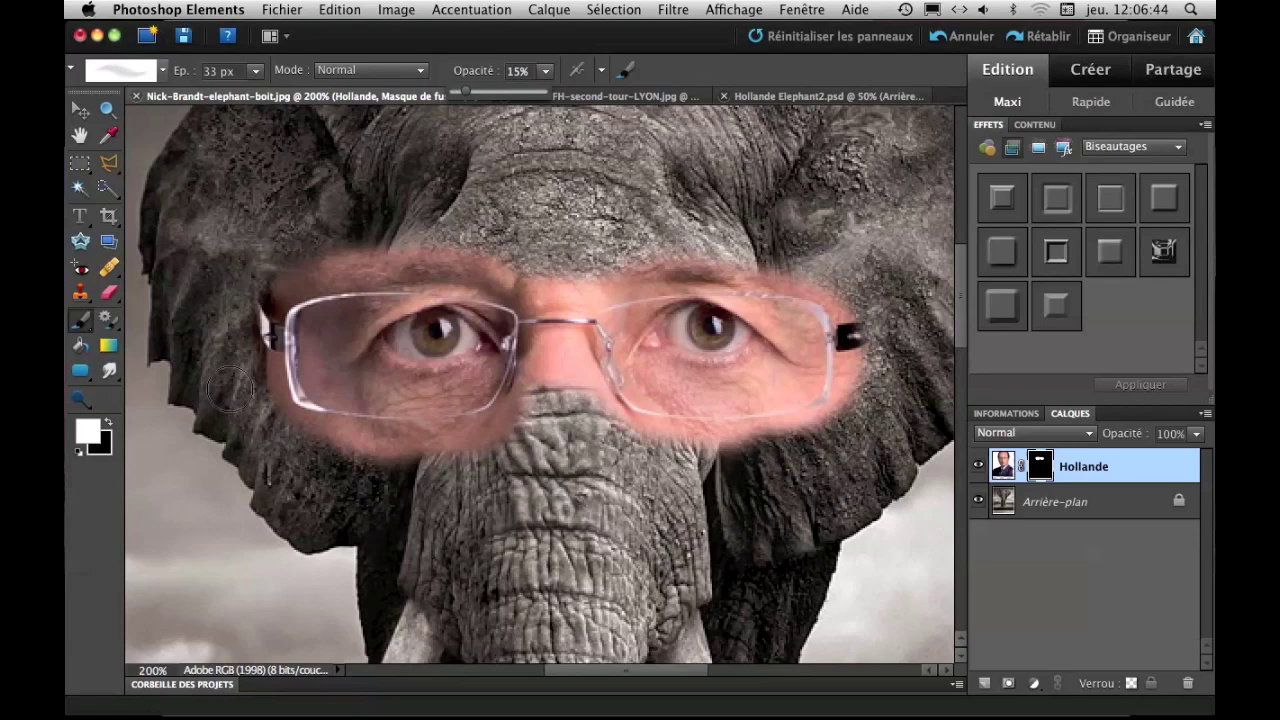
click(559, 260)
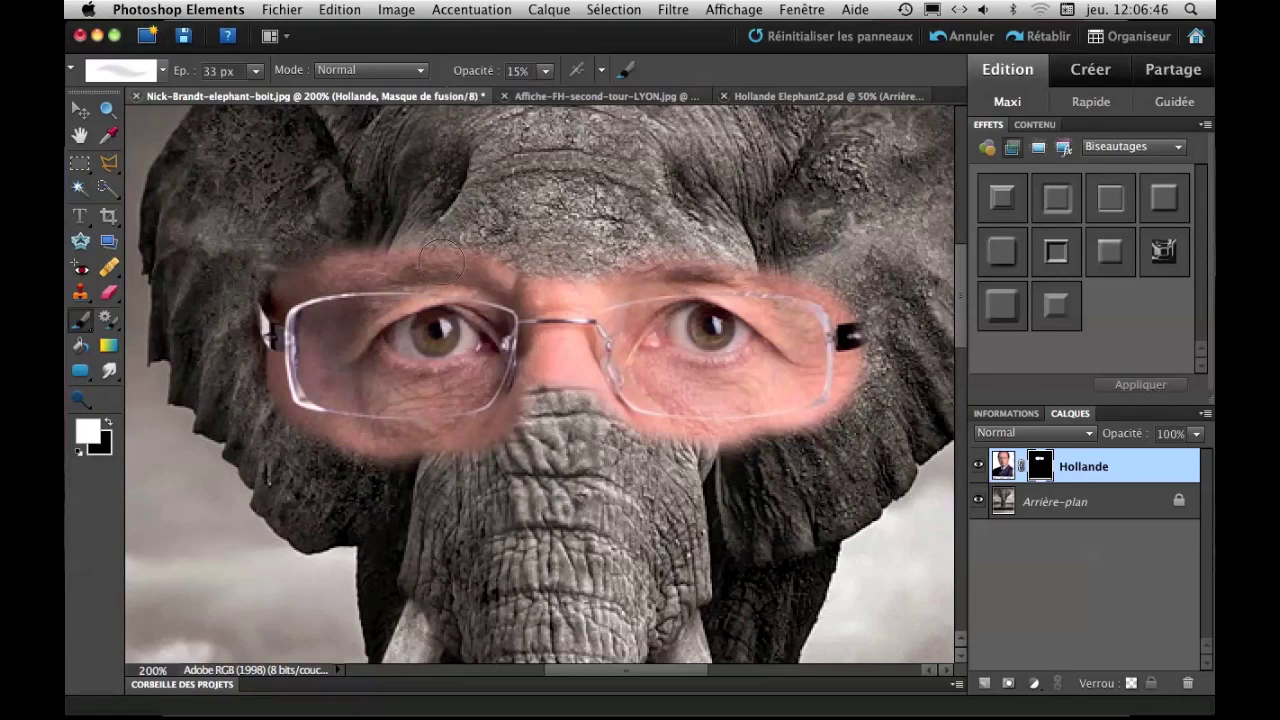
mouse_move(361, 264)
mouse_down()
mouse_move(777, 265)
mouse_move(486, 259)
mouse_move(663, 258)
mouse_up()
mouse_move(663, 258)
mouse_down()
mouse_move(454, 260)
mouse_move(650, 255)
mouse_up()
mouse_move(503, 265)
mouse_down()
mouse_move(651, 256)
mouse_move(653, 270)
mouse_move(476, 261)
mouse_move(651, 263)
mouse_move(479, 272)
mouse_move(740, 267)
mouse_move(630, 262)
mouse_move(832, 291)
mouse_move(711, 226)
mouse_move(489, 238)
mouse_move(668, 250)
mouse_move(423, 228)
mouse_move(277, 312)
mouse_move(534, 205)
mouse_move(645, 286)
mouse_move(700, 281)
mouse_up()
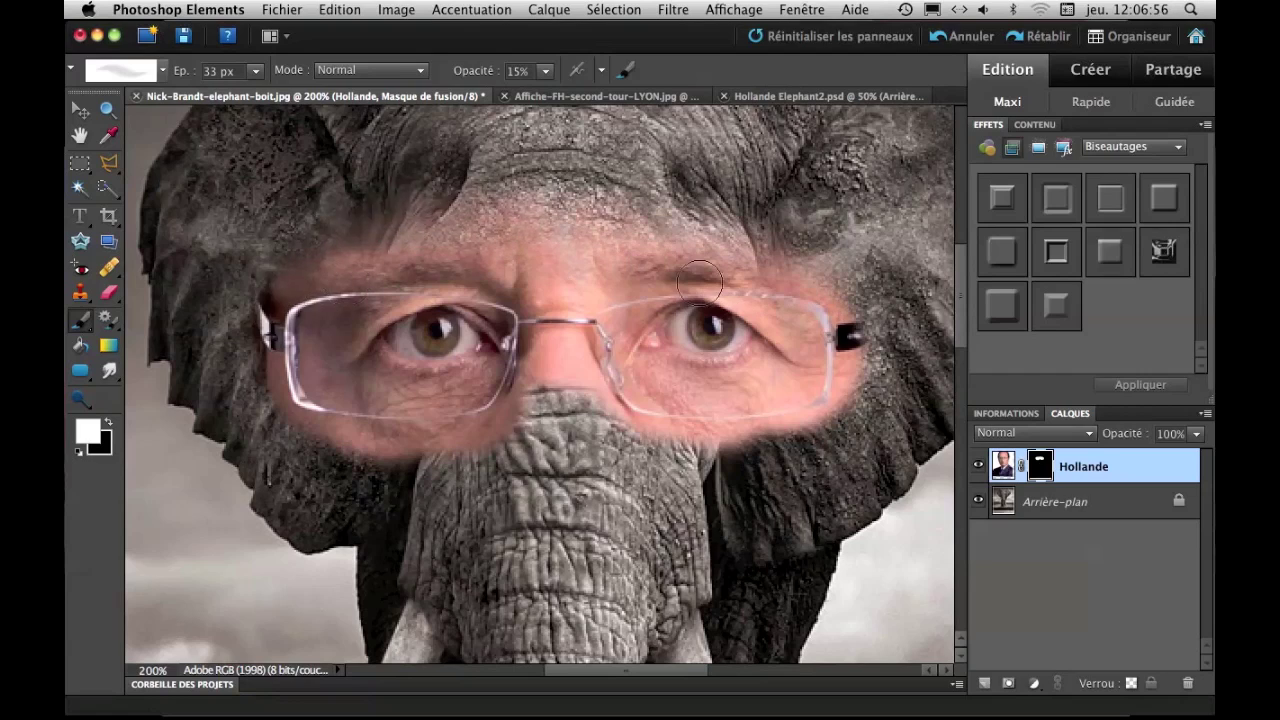
key(super+minus)
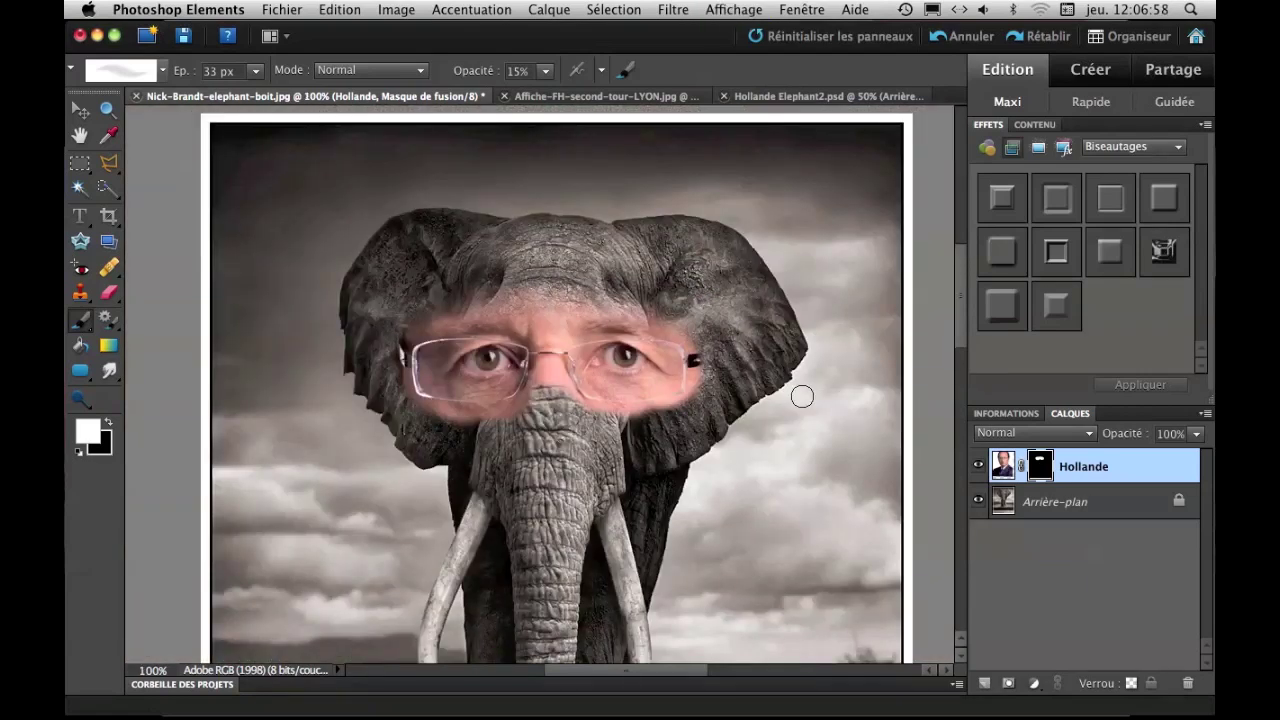
click(978, 467)
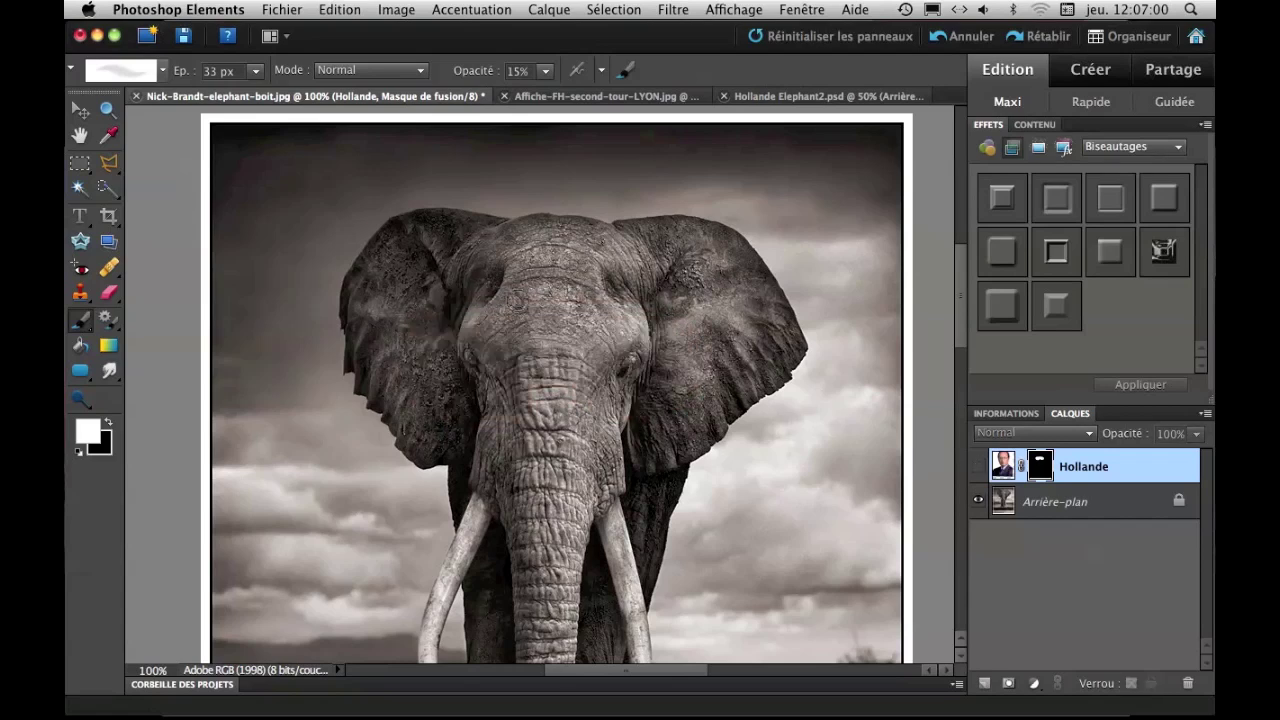
click(978, 467)
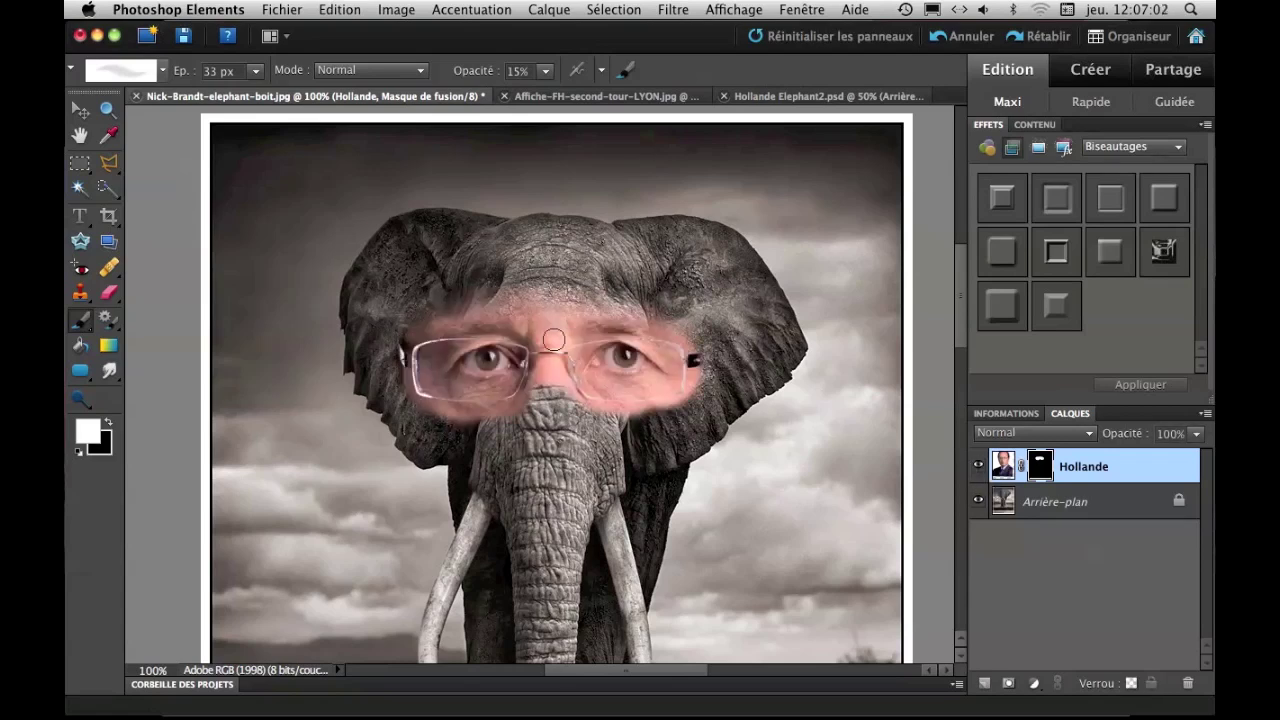
Enlarge the brush to 69 px, blend more of the forehead into the elephant's brow, and compare with the Hollande layer hidden
key(bracketright)
key(bracketright)
key(bracketright)
key(bracketright)
mouse_move(455, 304)
mouse_down()
mouse_move(652, 308)
mouse_move(482, 311)
mouse_move(607, 263)
mouse_move(491, 303)
mouse_move(612, 288)
mouse_move(502, 302)
mouse_move(600, 292)
mouse_move(500, 288)
mouse_move(400, 345)
mouse_move(549, 320)
mouse_move(560, 290)
mouse_move(499, 300)
mouse_move(614, 286)
mouse_move(591, 271)
mouse_move(503, 267)
mouse_move(481, 298)
mouse_move(594, 289)
mouse_move(614, 311)
mouse_move(544, 279)
mouse_up()
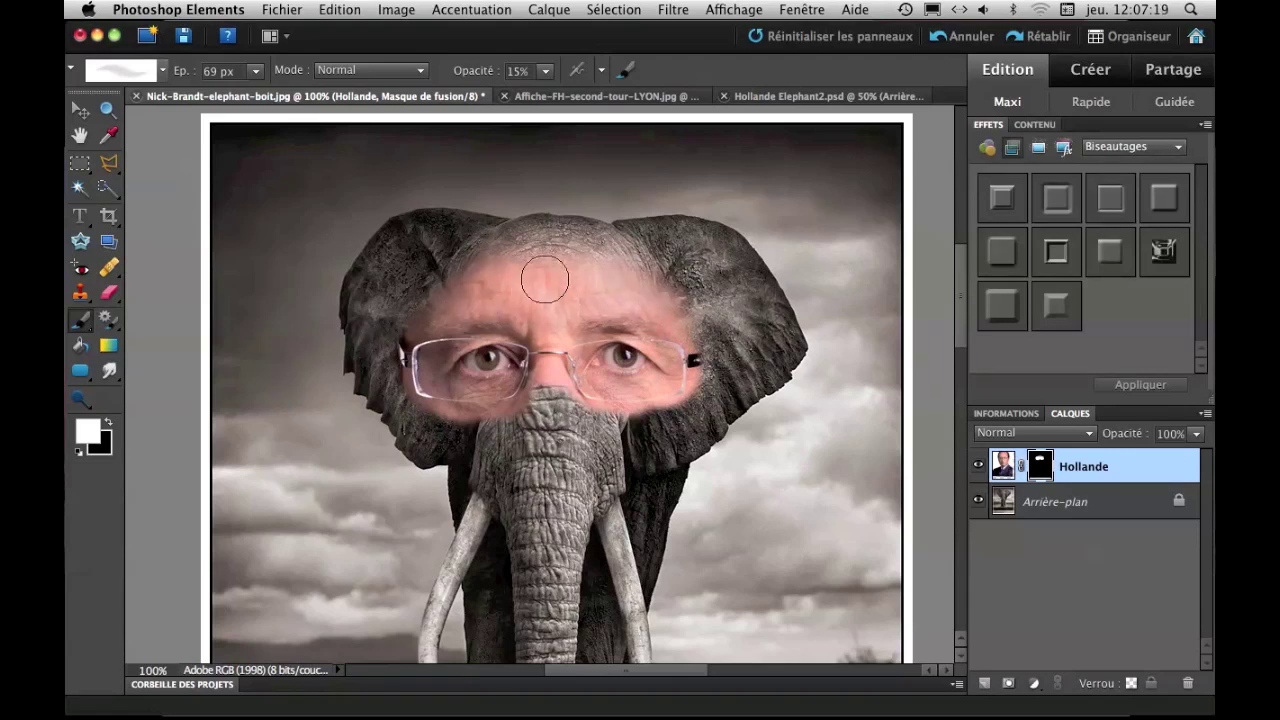
click(978, 466)
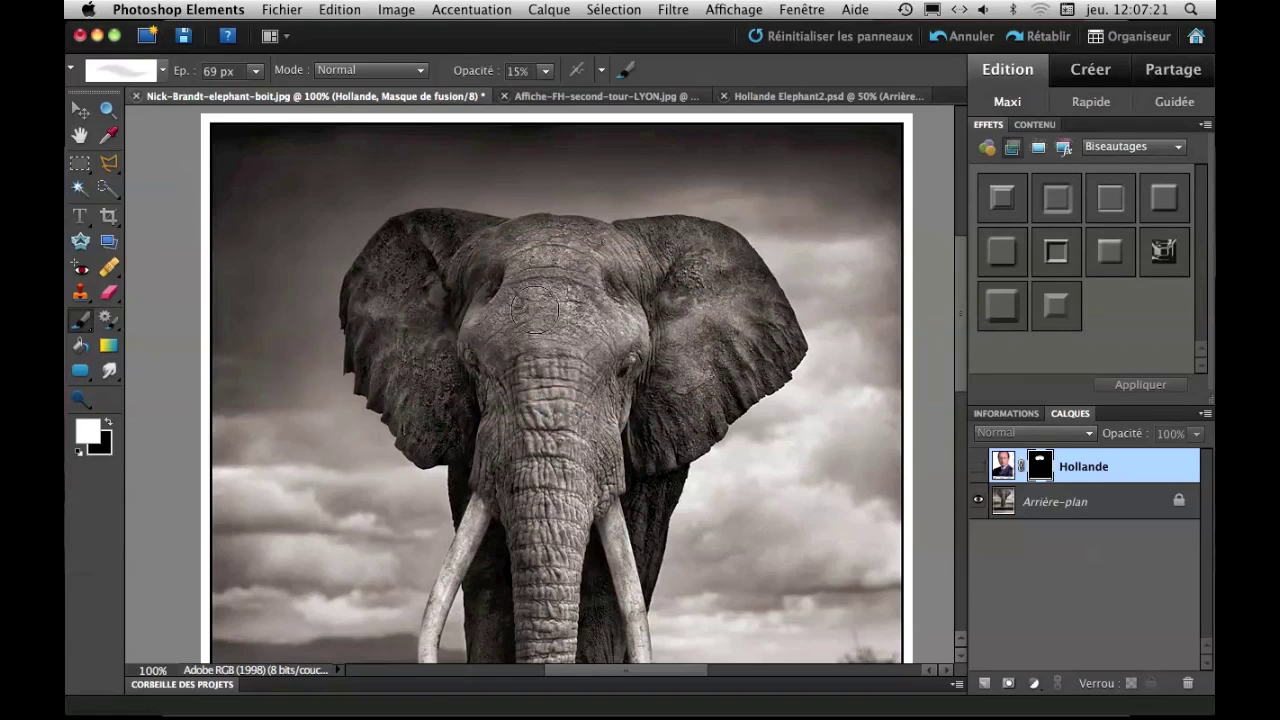
click(979, 466)
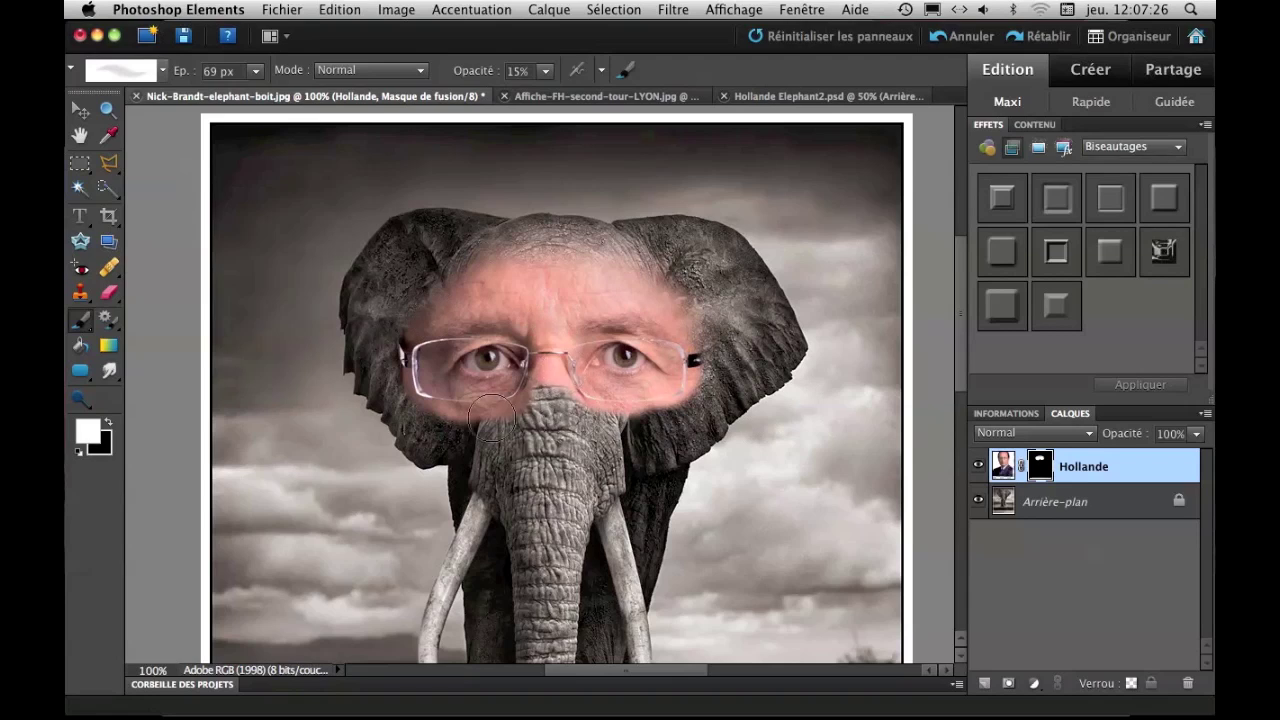
Reduce the brush to 27 px and lightly reveal Hollande's nose over the upper part of the trunk
key(bracketleft)
key(bracketleft)
key(bracketleft)
key(bracketleft)
mouse_move(539, 391)
mouse_down()
mouse_move(543, 430)
mouse_move(556, 386)
mouse_move(566, 393)
mouse_move(544, 402)
mouse_up()
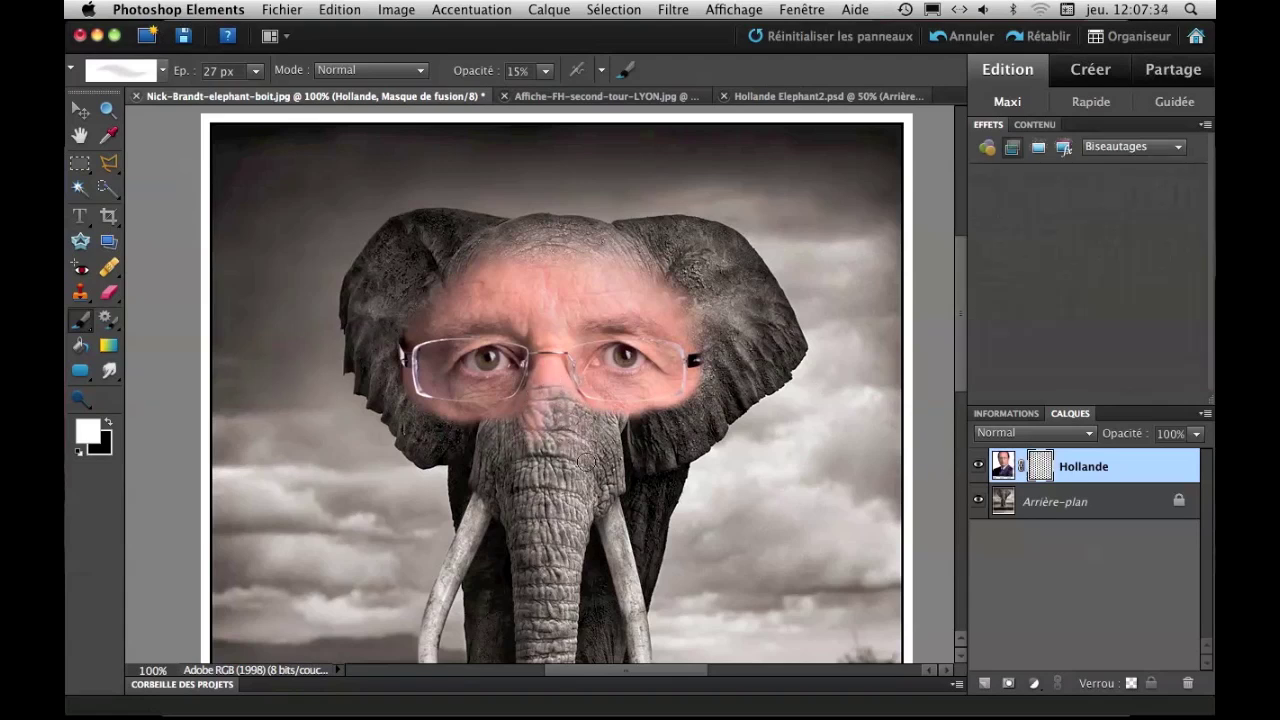
mouse_move(551, 416)
mouse_down()
mouse_move(545, 399)
mouse_move(545, 423)
mouse_move(562, 427)
mouse_up()
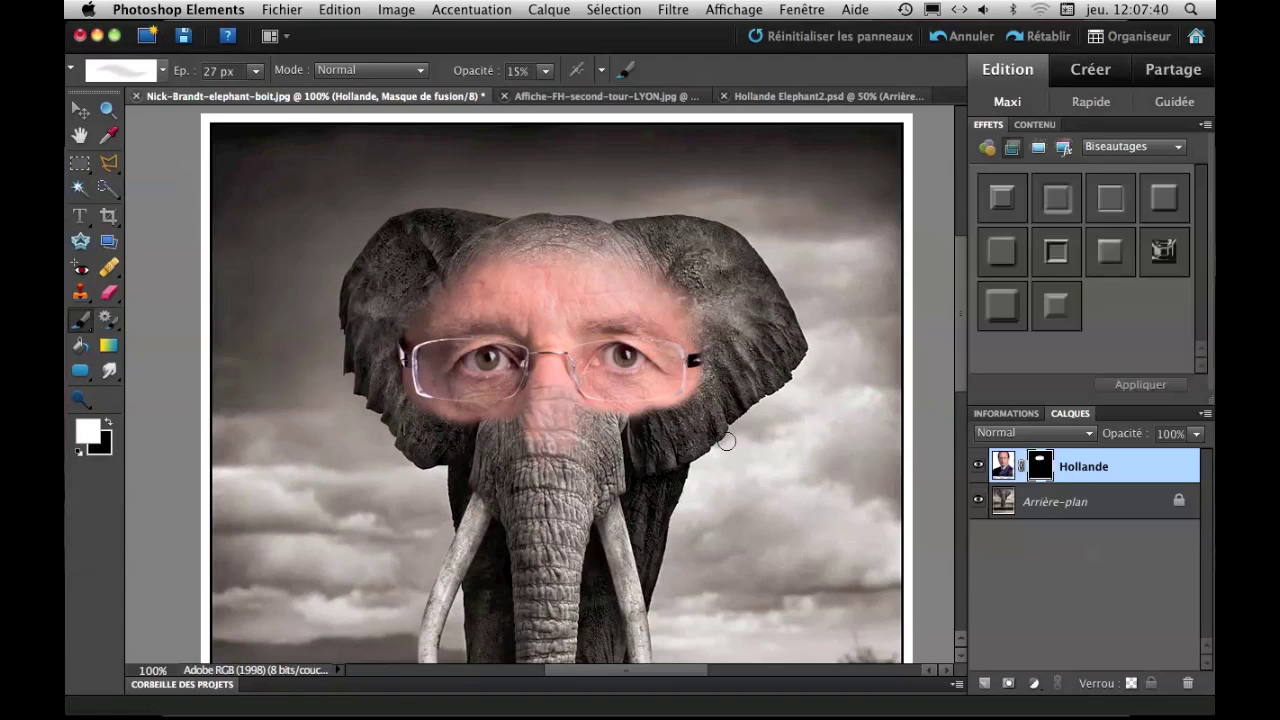
Switch the brush to black and bring back some trunk texture over the bridge and sides of the nose
click(108, 424)
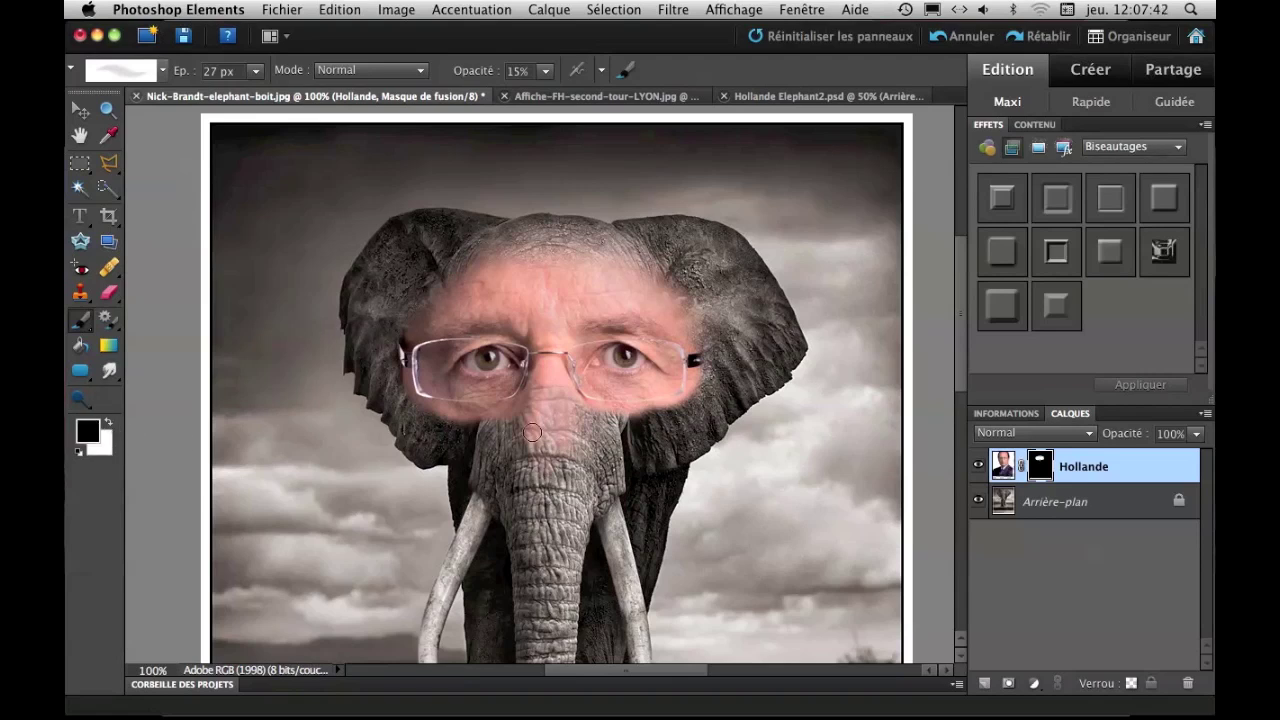
drag(545, 392, 547, 407)
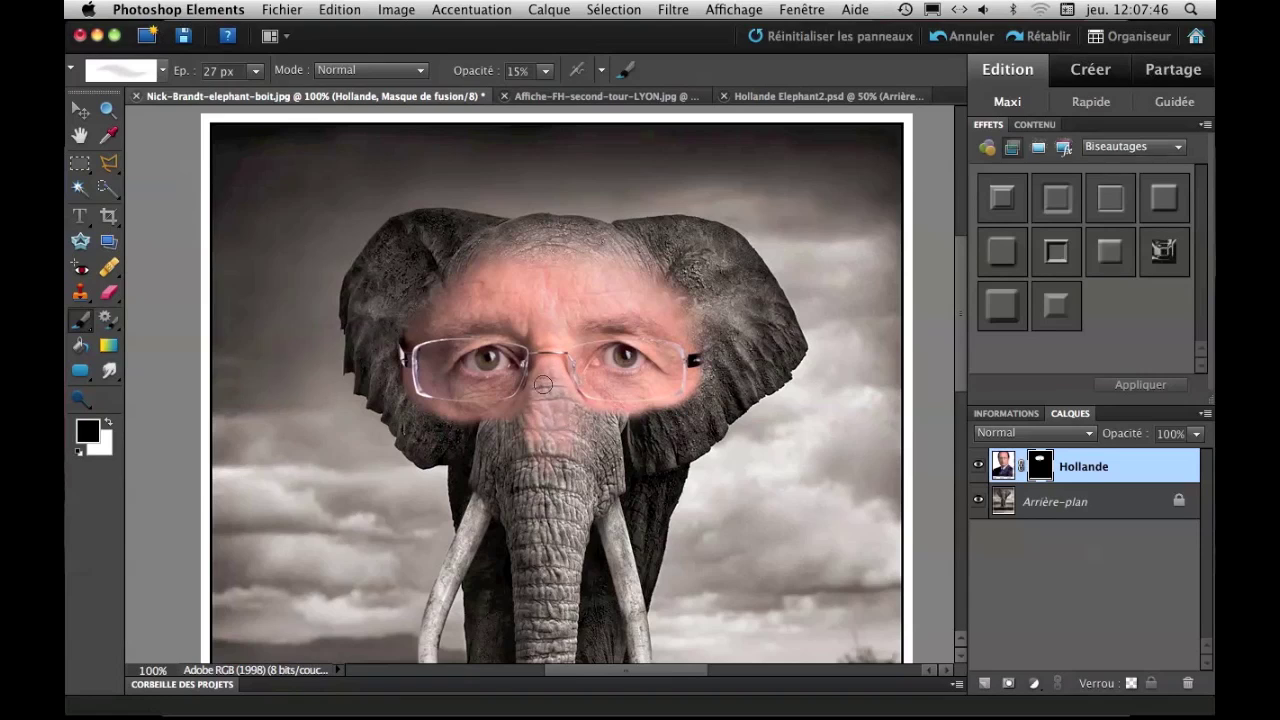
mouse_move(530, 402)
mouse_down()
mouse_move(533, 456)
mouse_move(546, 412)
mouse_move(562, 466)
mouse_move(566, 434)
mouse_move(545, 411)
mouse_up()
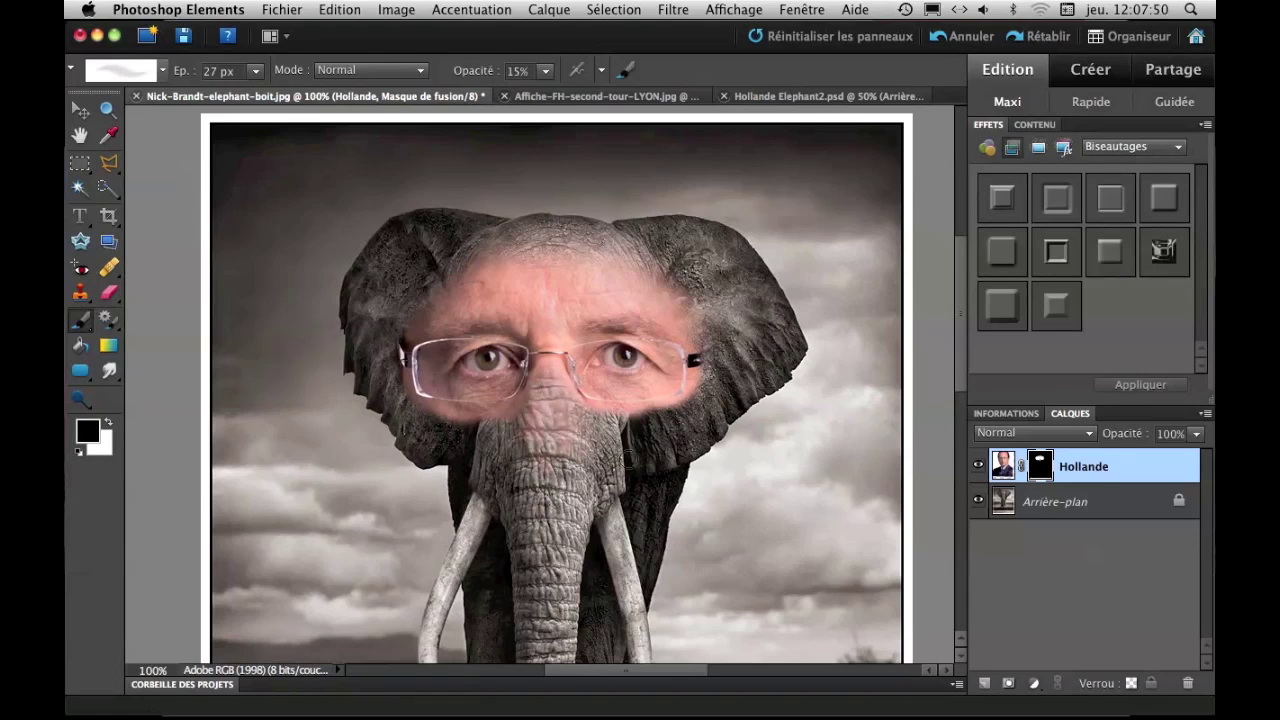
Enlarge the brush to 57 px, reveal more of the nose and inner cheeks in white, and restore some trunk texture at the nose tip in black
click(106, 425)
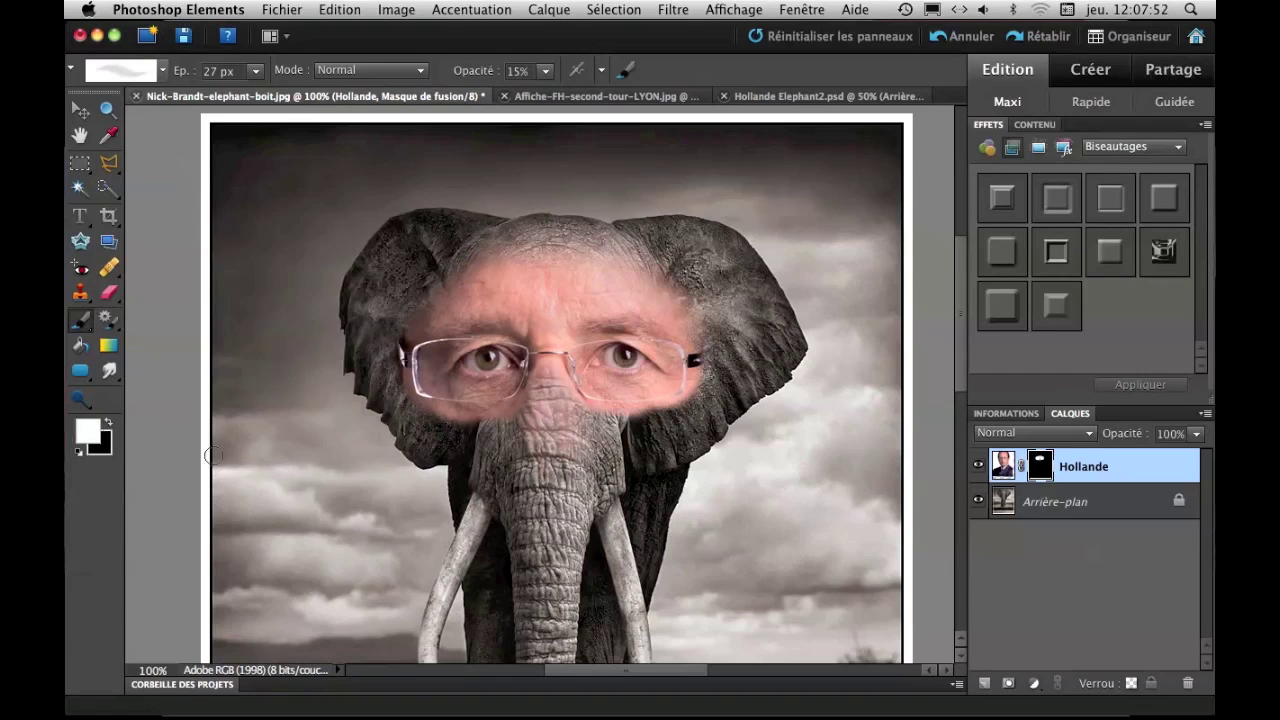
key(bracketright)
key(bracketright)
key(bracketright)
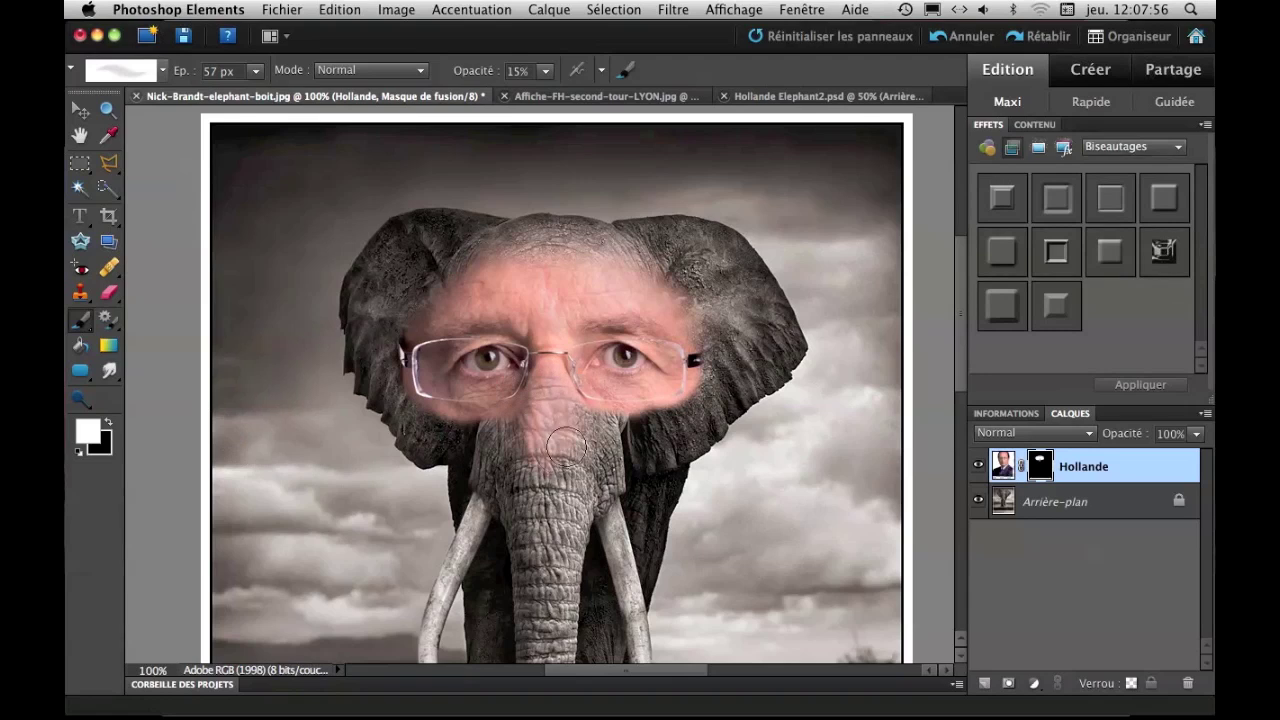
mouse_move(610, 406)
mouse_down()
mouse_move(594, 393)
mouse_move(562, 465)
mouse_up()
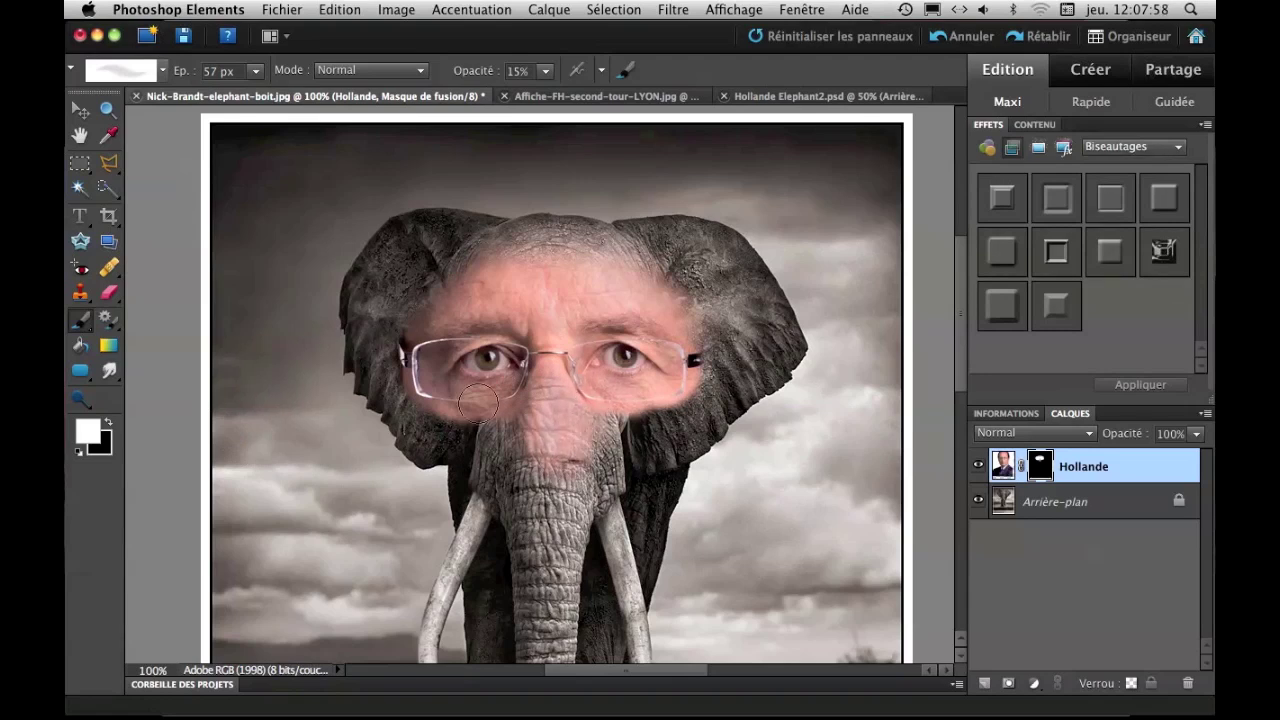
mouse_move(467, 377)
mouse_down()
mouse_move(543, 436)
mouse_move(497, 395)
mouse_move(508, 379)
mouse_move(532, 373)
mouse_move(545, 427)
mouse_move(594, 408)
mouse_up()
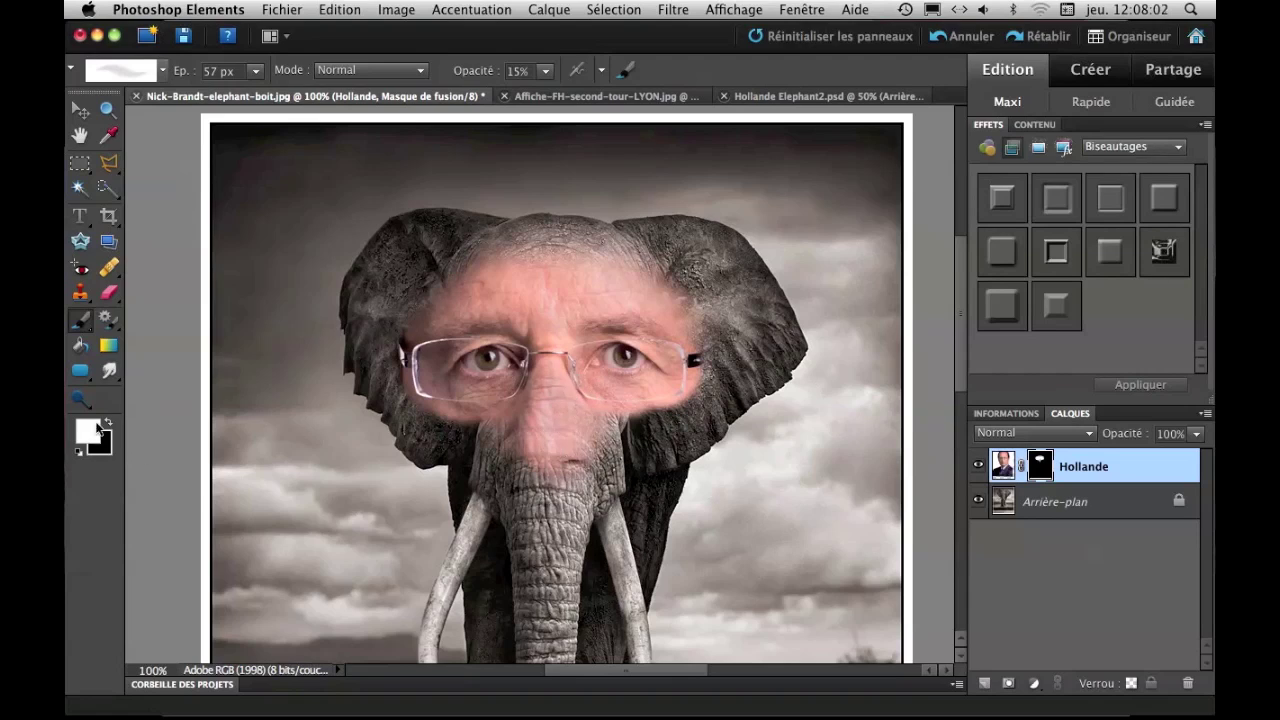
click(106, 423)
mouse_move(561, 430)
mouse_down()
mouse_move(582, 435)
mouse_move(585, 455)
mouse_up()
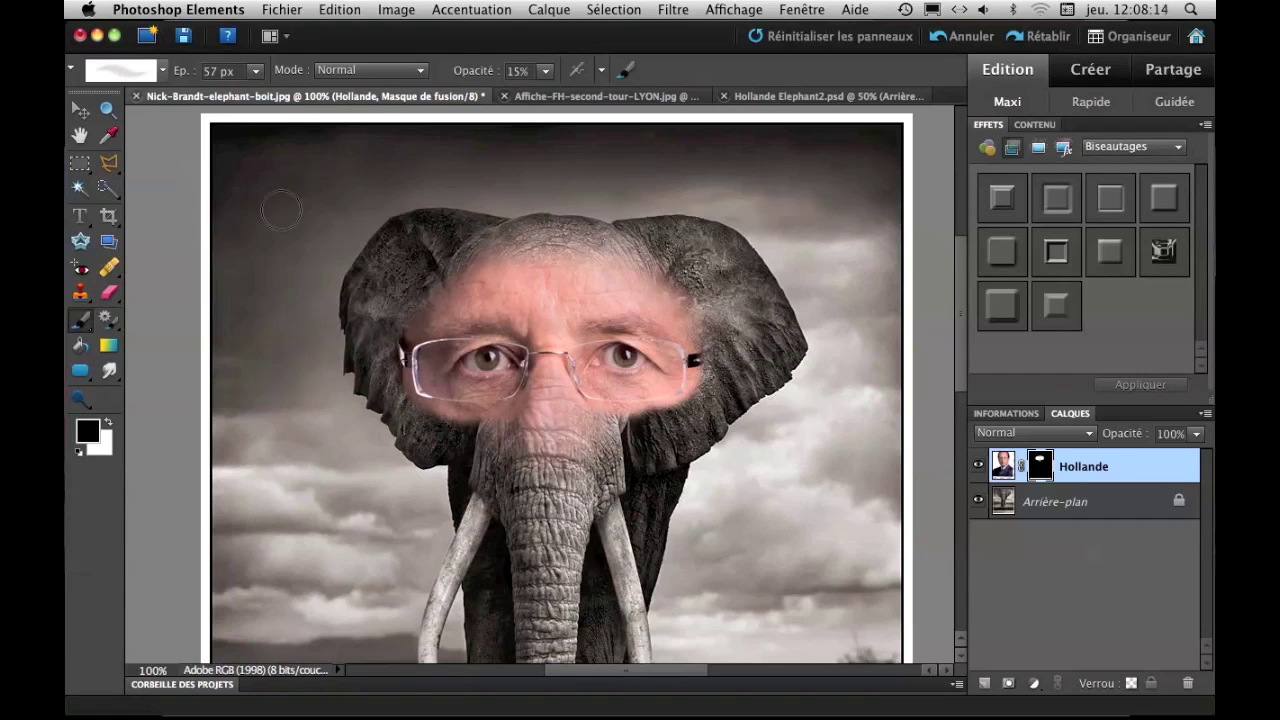
Reduce the brush to 13 px and set its hardness to 100%
key(bracketleft)
key(bracketleft)
key(bracketleft)
click(623, 73)
drag(476, 352, 788, 350)
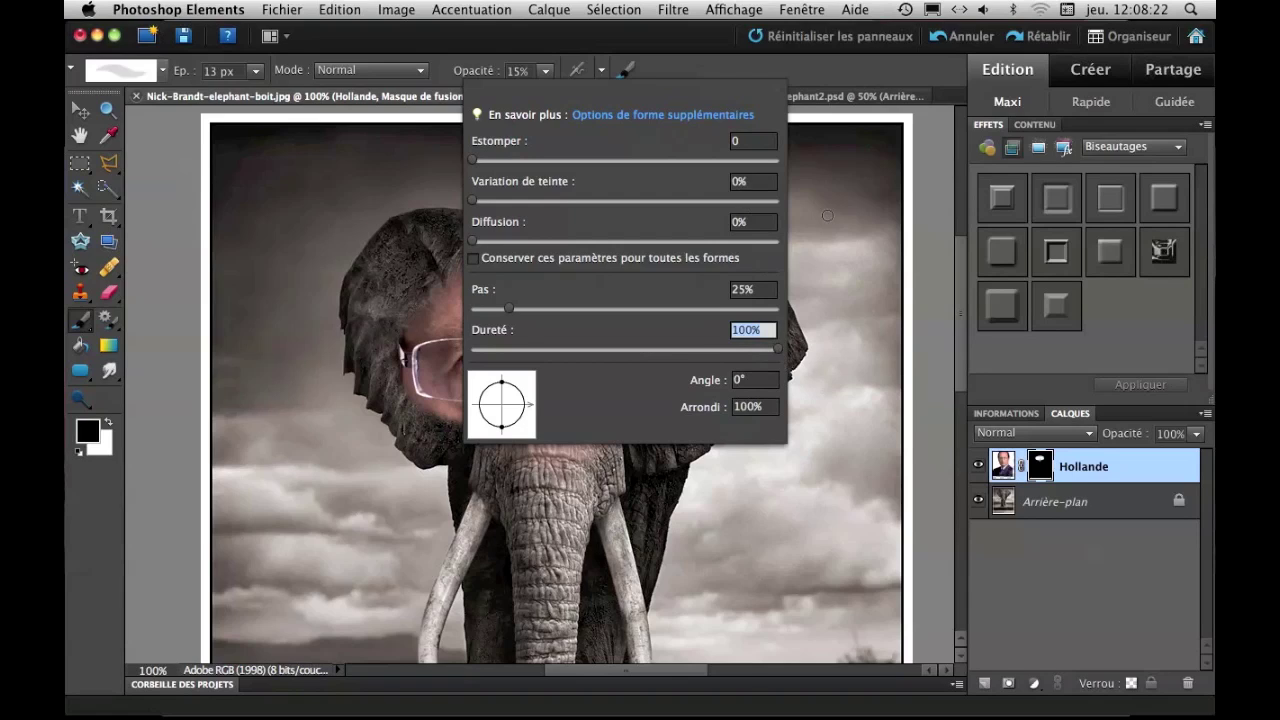
click(827, 215)
Set the brush opacity to 100% and mask out the skin and glasses arm beyond the outer edge of the right-hand lens
key(super+plus)
key(super+plus)
key(space)
drag(828, 243, 498, 184)
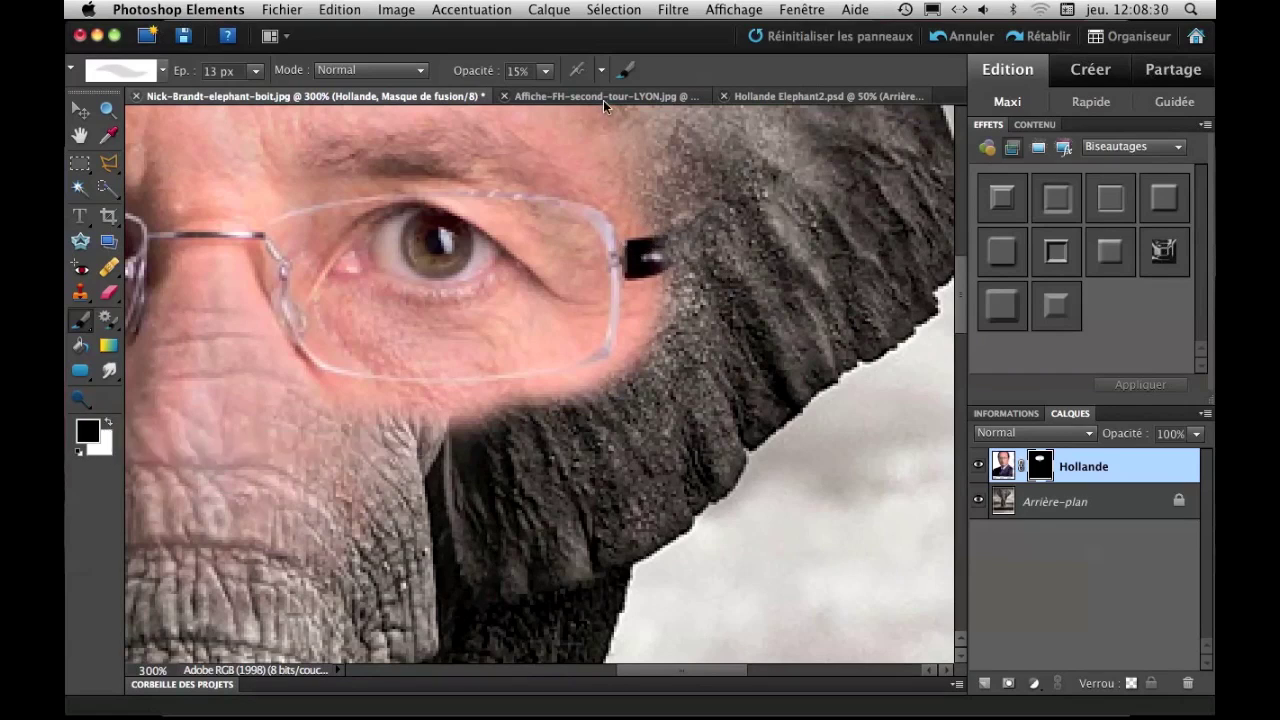
click(545, 72)
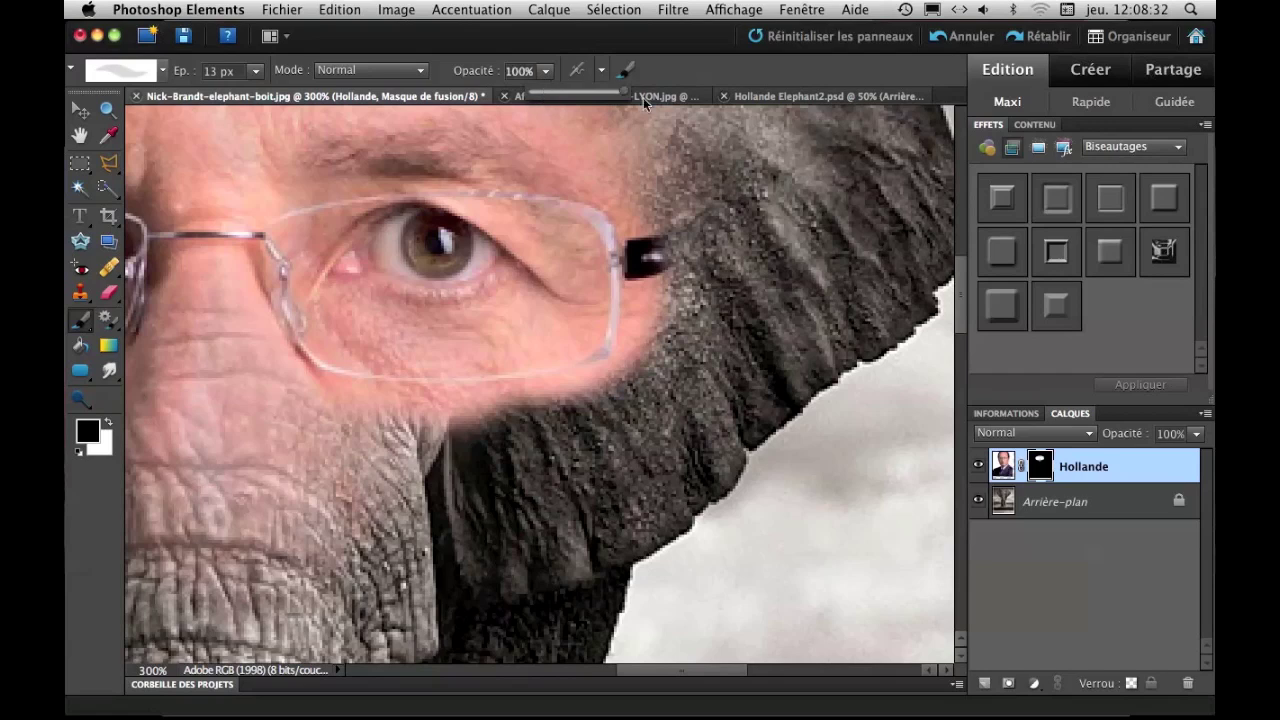
mouse_move(672, 222)
mouse_down()
mouse_move(679, 336)
mouse_move(659, 217)
mouse_move(659, 312)
mouse_move(645, 300)
mouse_move(637, 220)
mouse_move(631, 235)
mouse_move(631, 383)
mouse_move(642, 306)
mouse_move(625, 394)
mouse_up()
mouse_move(633, 229)
mouse_down()
mouse_move(626, 242)
mouse_move(670, 202)
mouse_move(728, 207)
mouse_up()
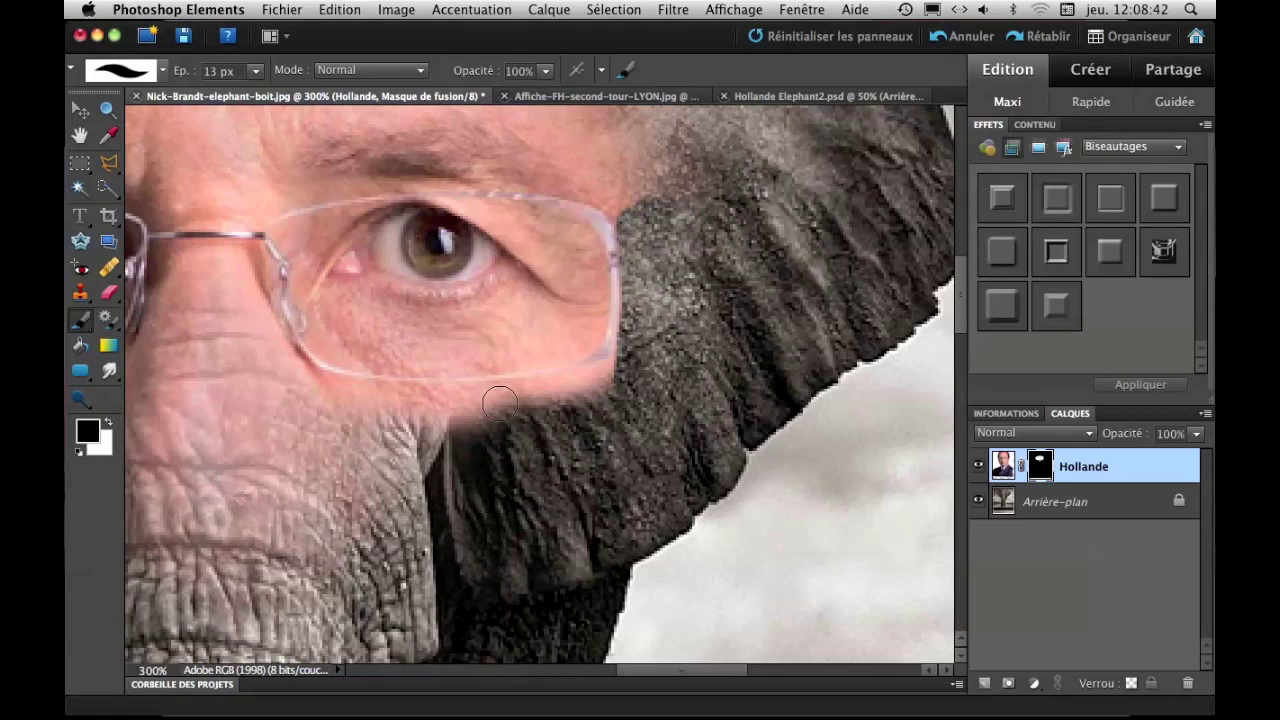
Mask out the cheek along the lower rim of the right-hand lens, comparing with the Hollande layer hidden
mouse_move(470, 407)
mouse_down()
mouse_move(461, 472)
mouse_move(469, 401)
mouse_up()
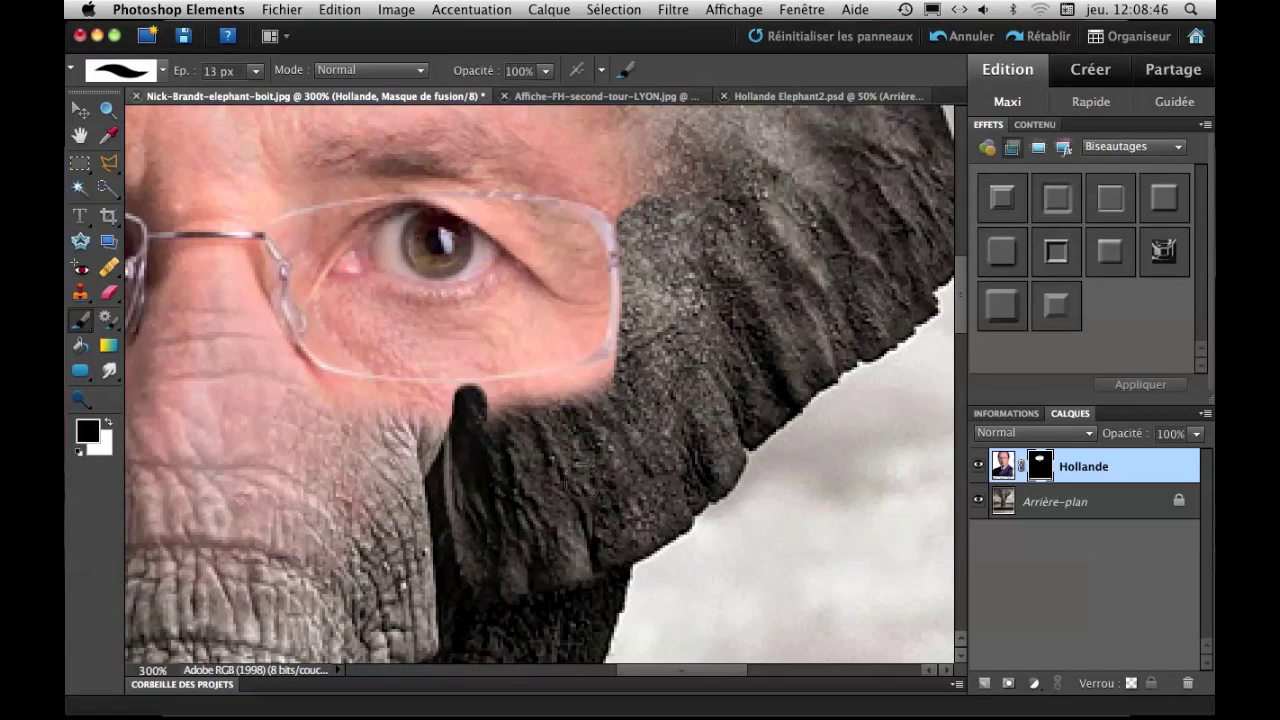
click(979, 466)
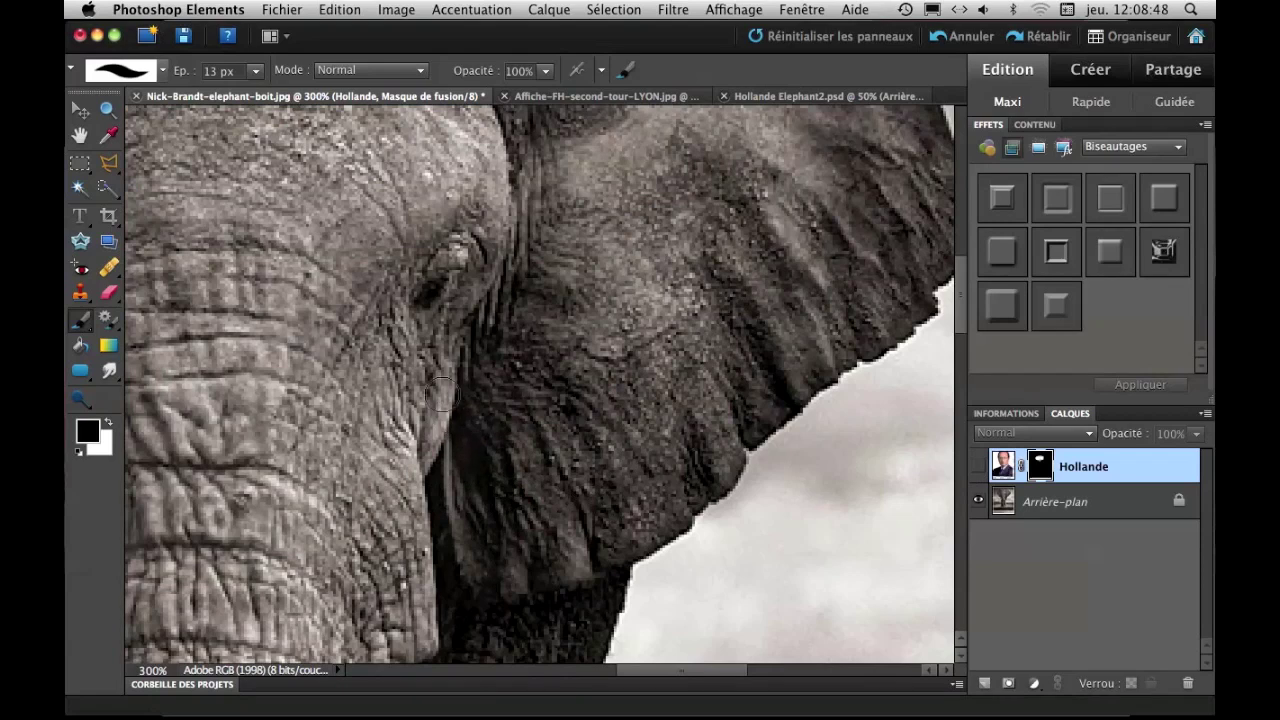
click(980, 467)
mouse_move(483, 400)
mouse_down()
mouse_move(585, 390)
mouse_move(630, 362)
mouse_up()
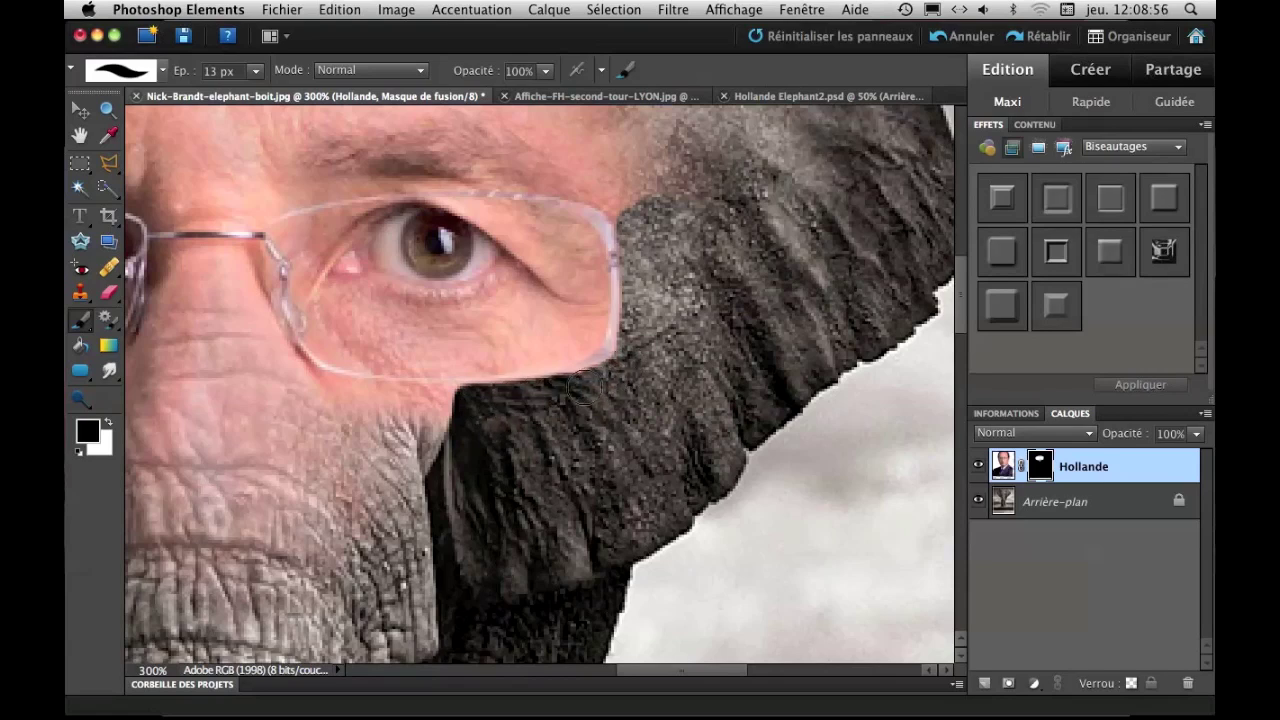
drag(538, 396, 622, 368)
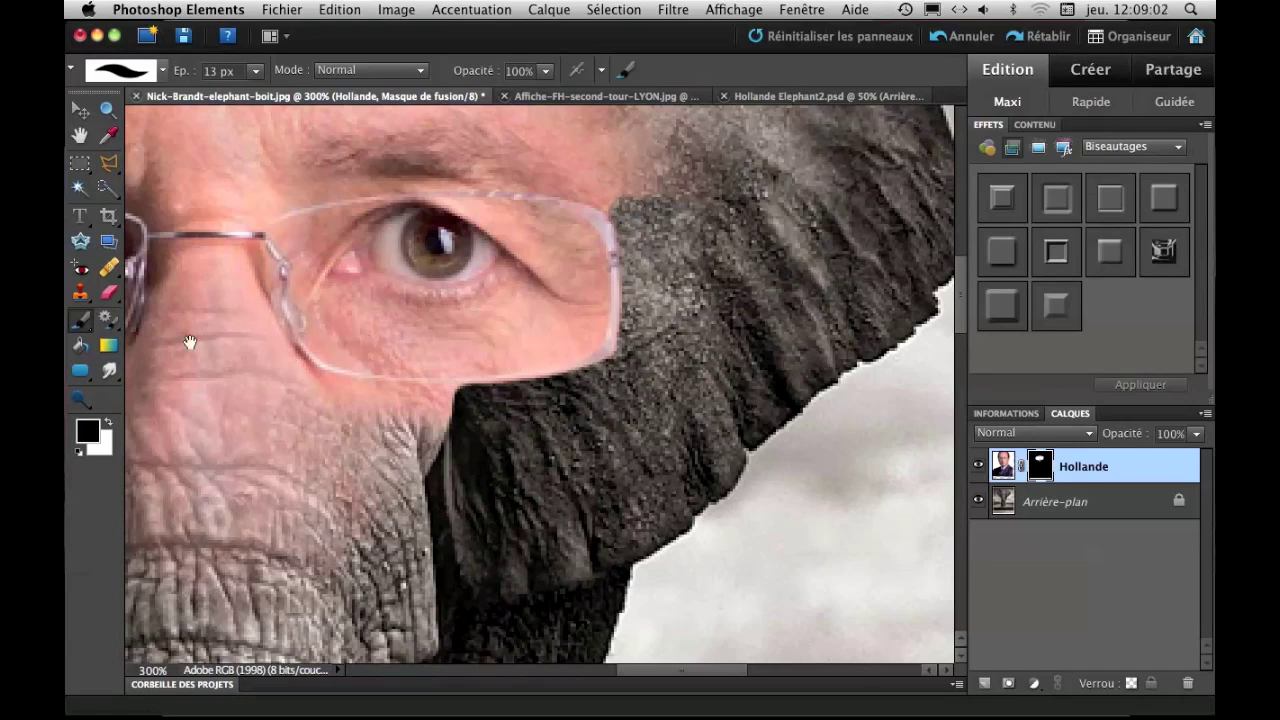
Mask out the glasses arm, cheek and temple skin around the outer and lower edges of the left-hand lens
drag(189, 342, 714, 325)
mouse_move(260, 190)
mouse_down()
mouse_move(277, 257)
mouse_move(273, 188)
mouse_move(281, 203)
mouse_move(290, 273)
mouse_move(291, 161)
mouse_move(312, 330)
mouse_move(373, 398)
mouse_up()
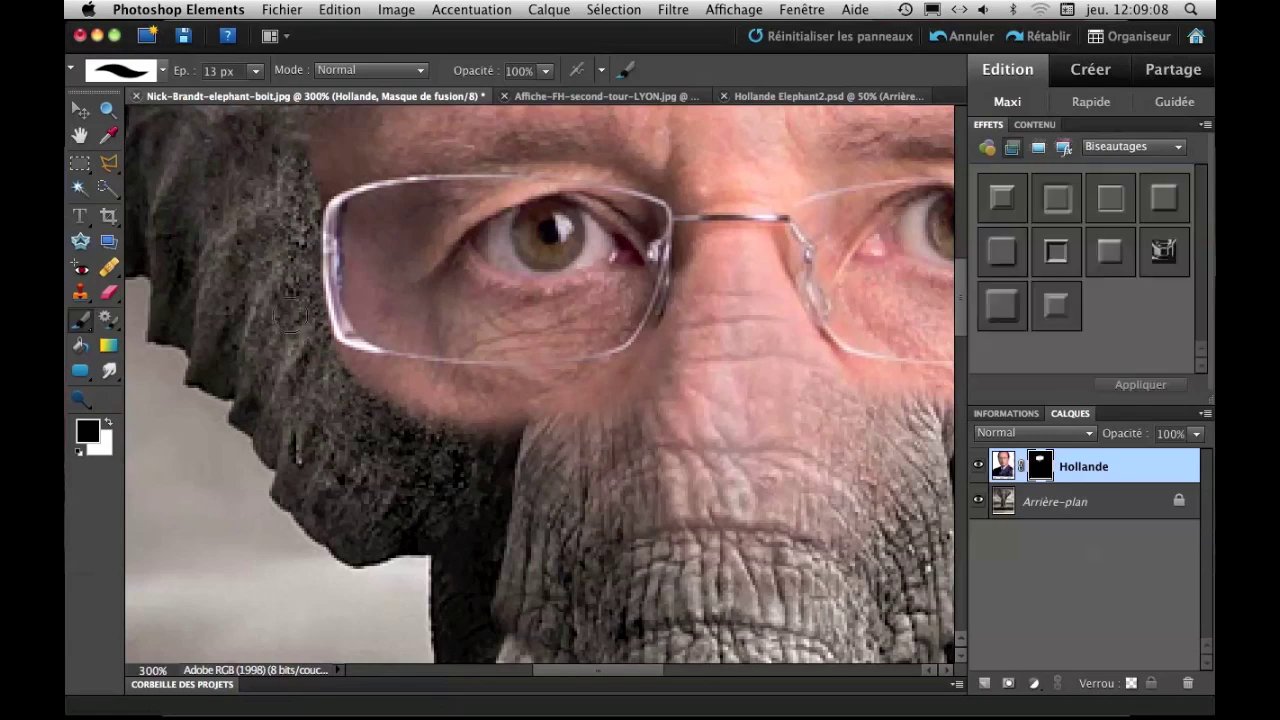
mouse_move(323, 356)
mouse_down()
mouse_move(489, 382)
mouse_move(496, 397)
mouse_move(445, 414)
mouse_move(338, 402)
mouse_move(467, 405)
mouse_move(502, 462)
mouse_move(498, 384)
mouse_up()
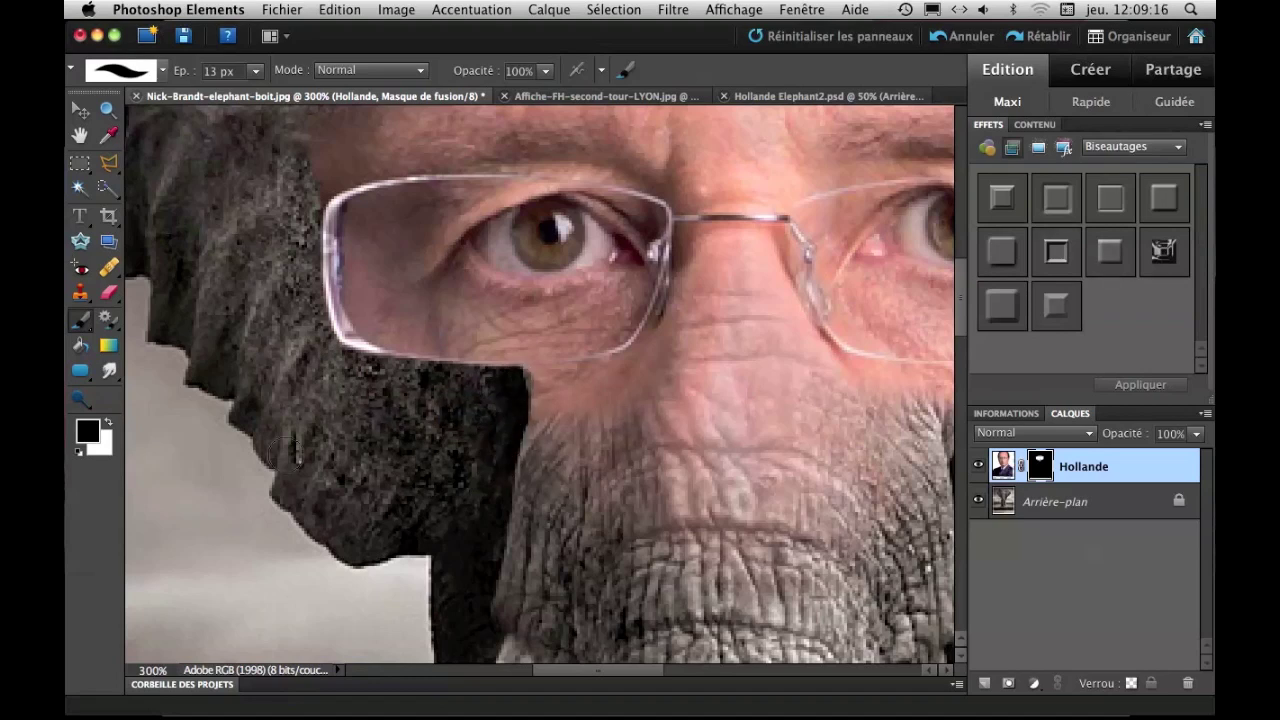
mouse_move(300, 202)
mouse_down()
mouse_move(310, 141)
mouse_move(345, 115)
mouse_up()
scroll(780, 255, up, 3)
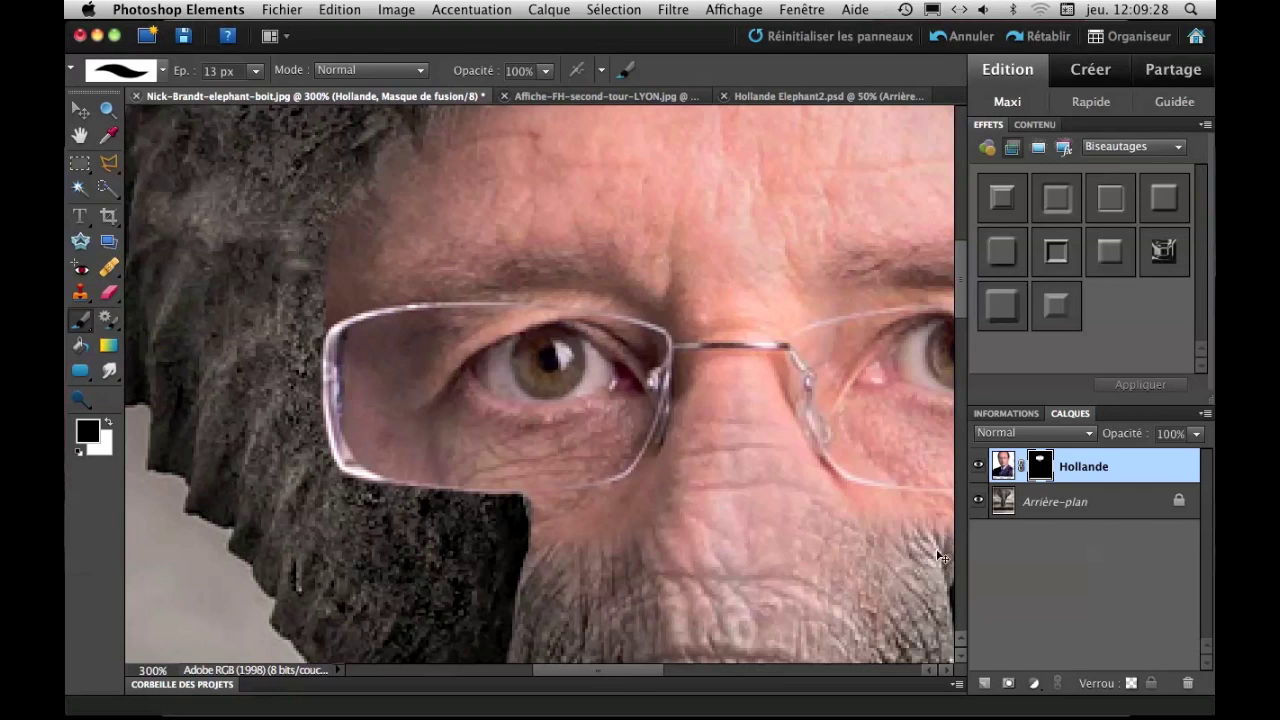
Lower the brush opacity to 23%, switch the painting colour to white, and enlarge the brush to 47 px
key(super+minus)
key(super+minus)
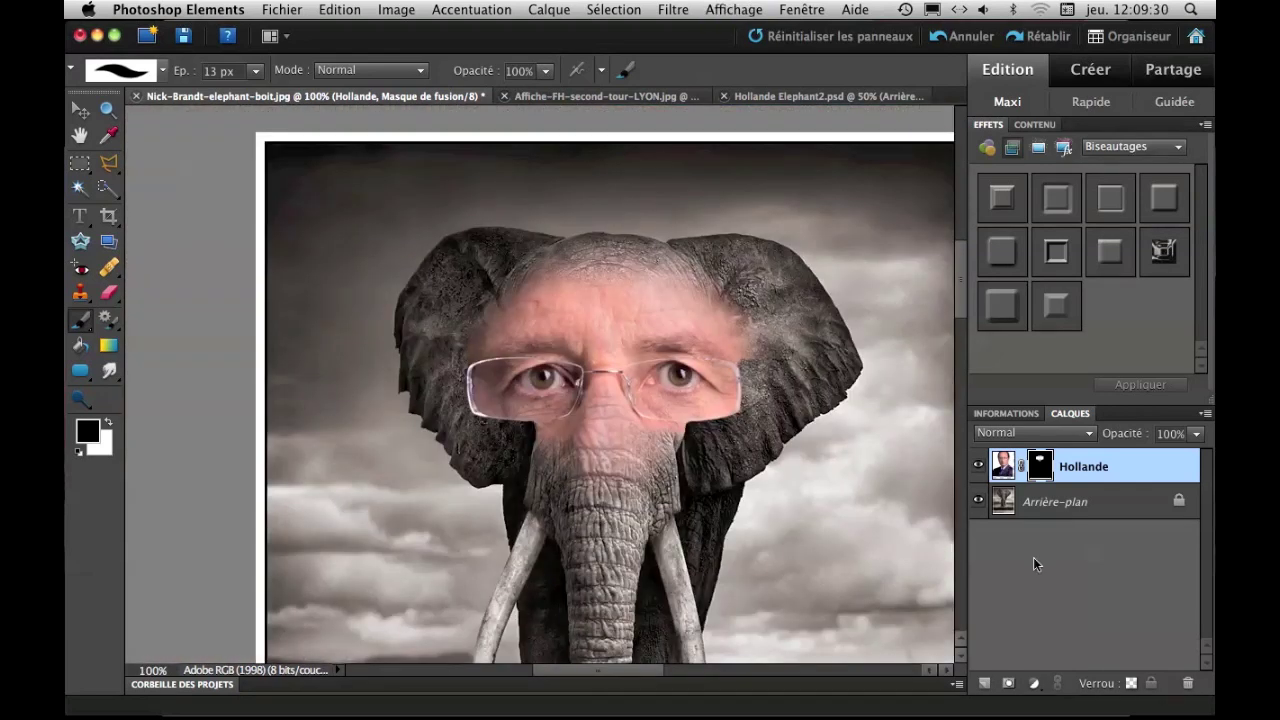
click(546, 71)
drag(548, 91, 472, 91)
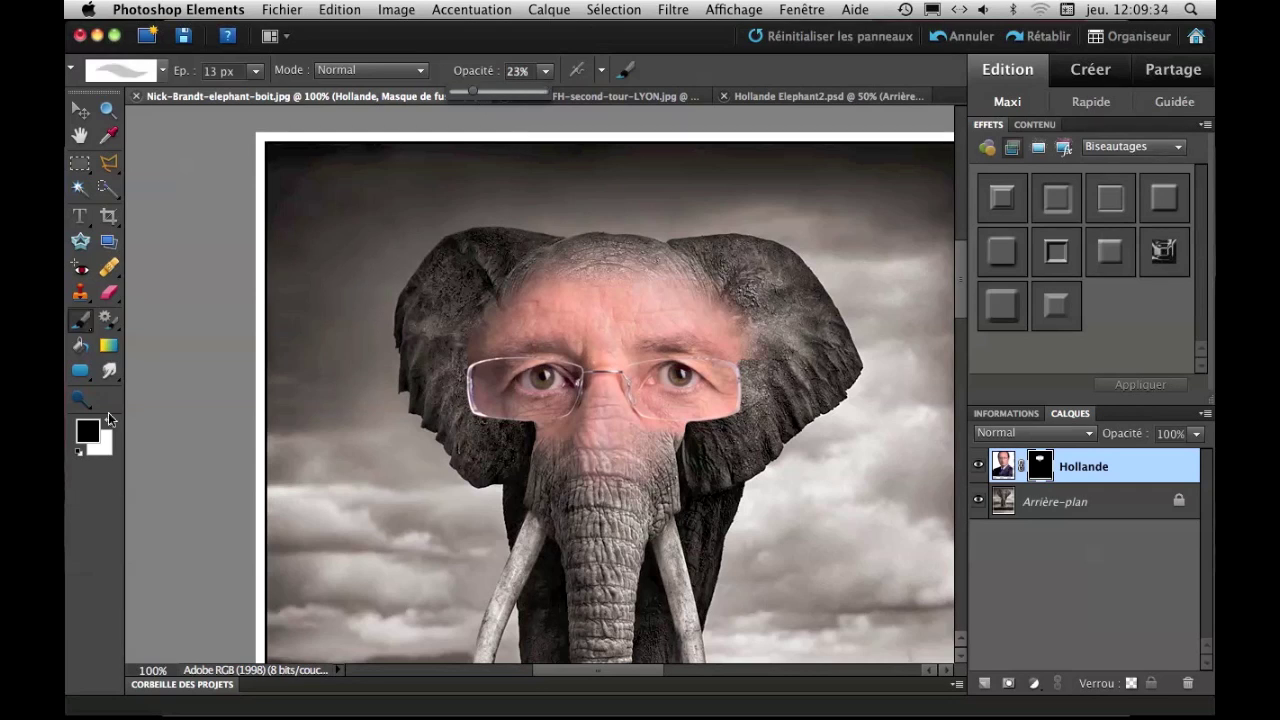
click(109, 420)
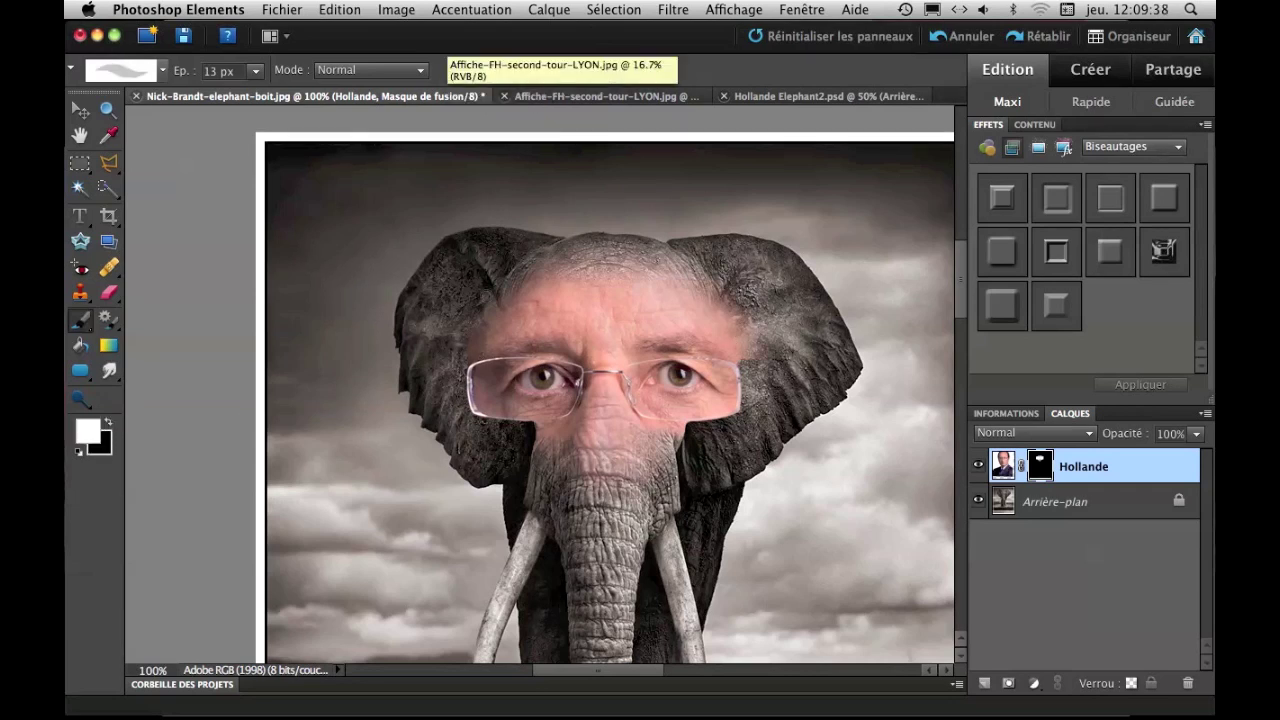
key(bracketright)
key(bracketright)
key(bracketright)
key(bracketright)
key(bracketright)
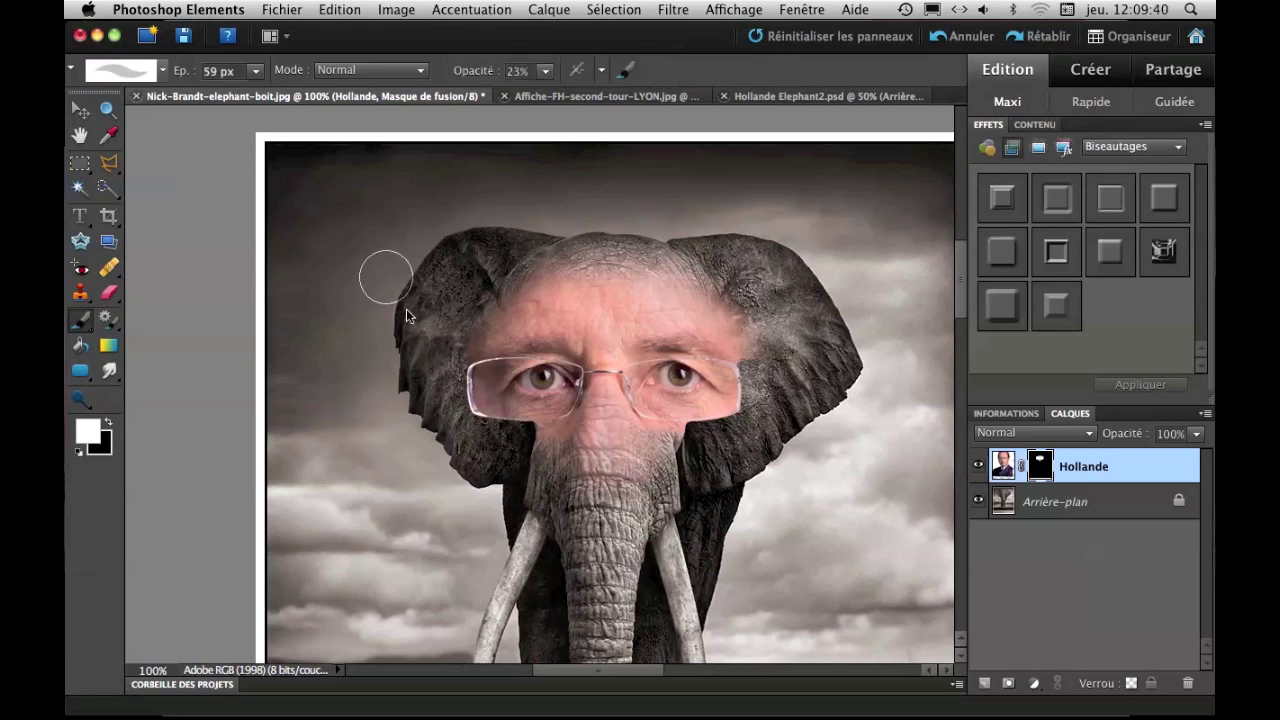
key(bracketleft)
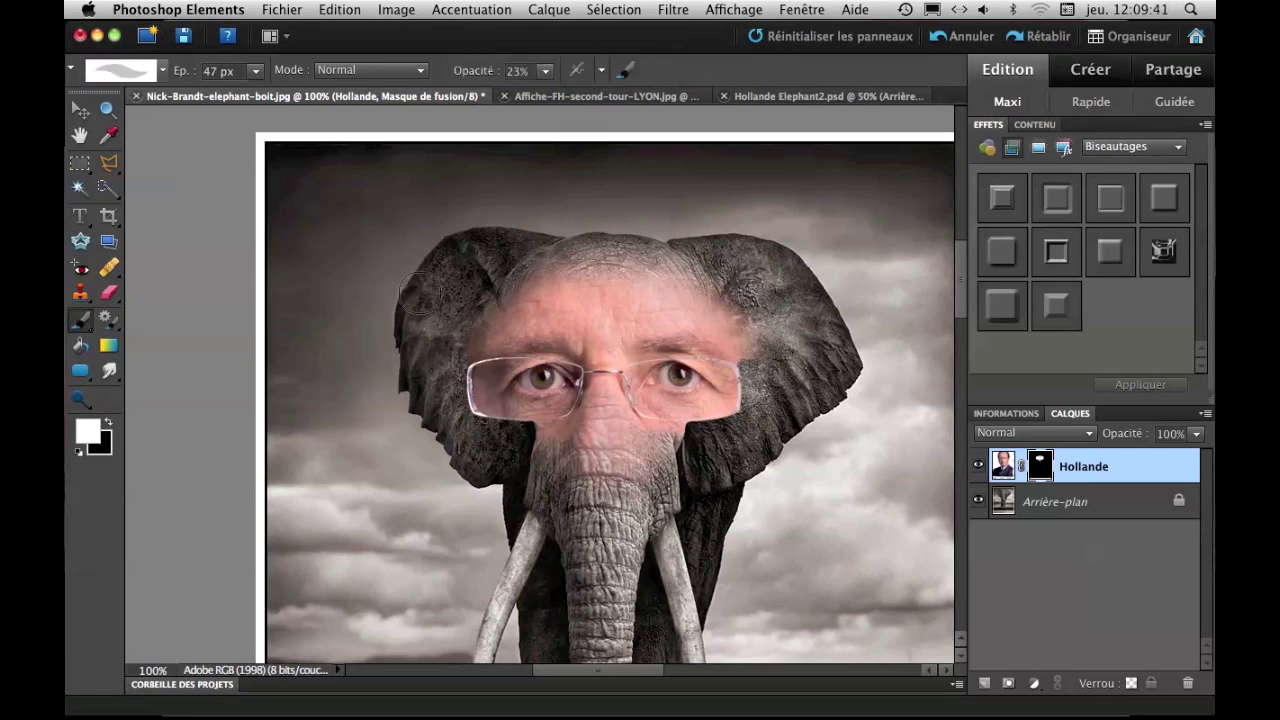
Undo a first black stroke on the forehead's edge, lower the brush opacity to 7%, and softly mask both sides of the forehead
click(104, 422)
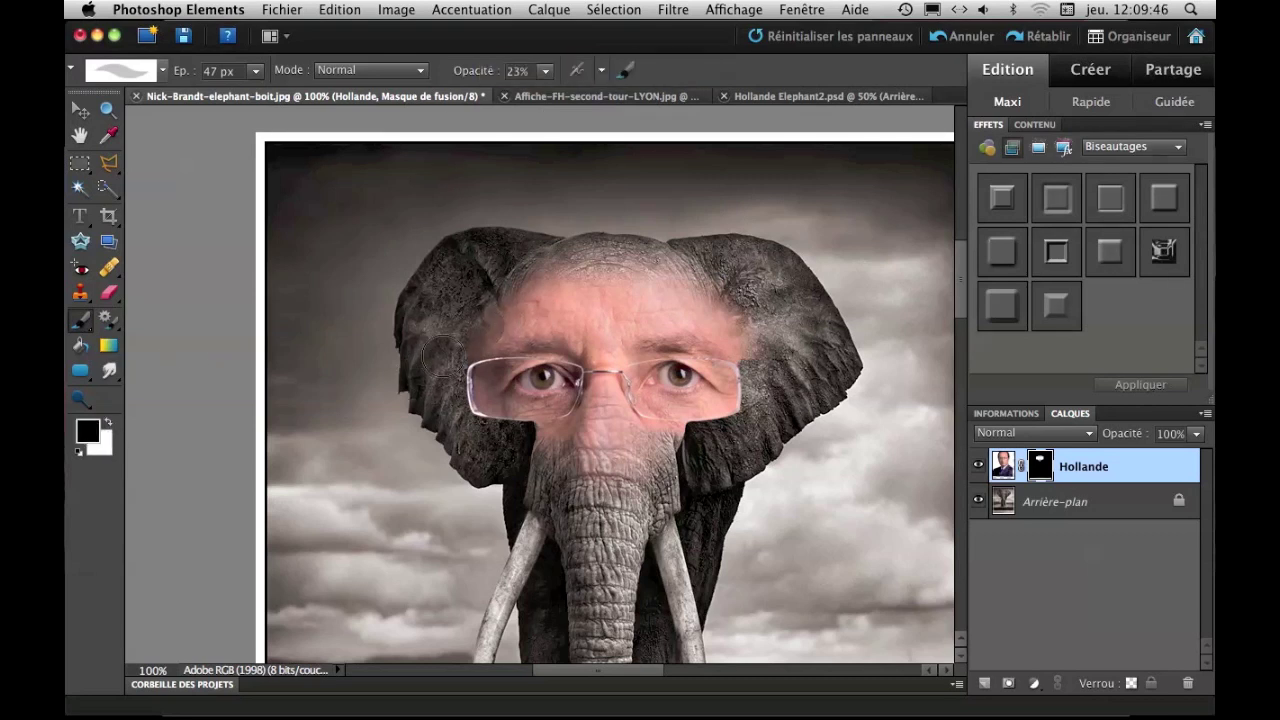
drag(540, 294, 459, 344)
click(986, 40)
click(542, 72)
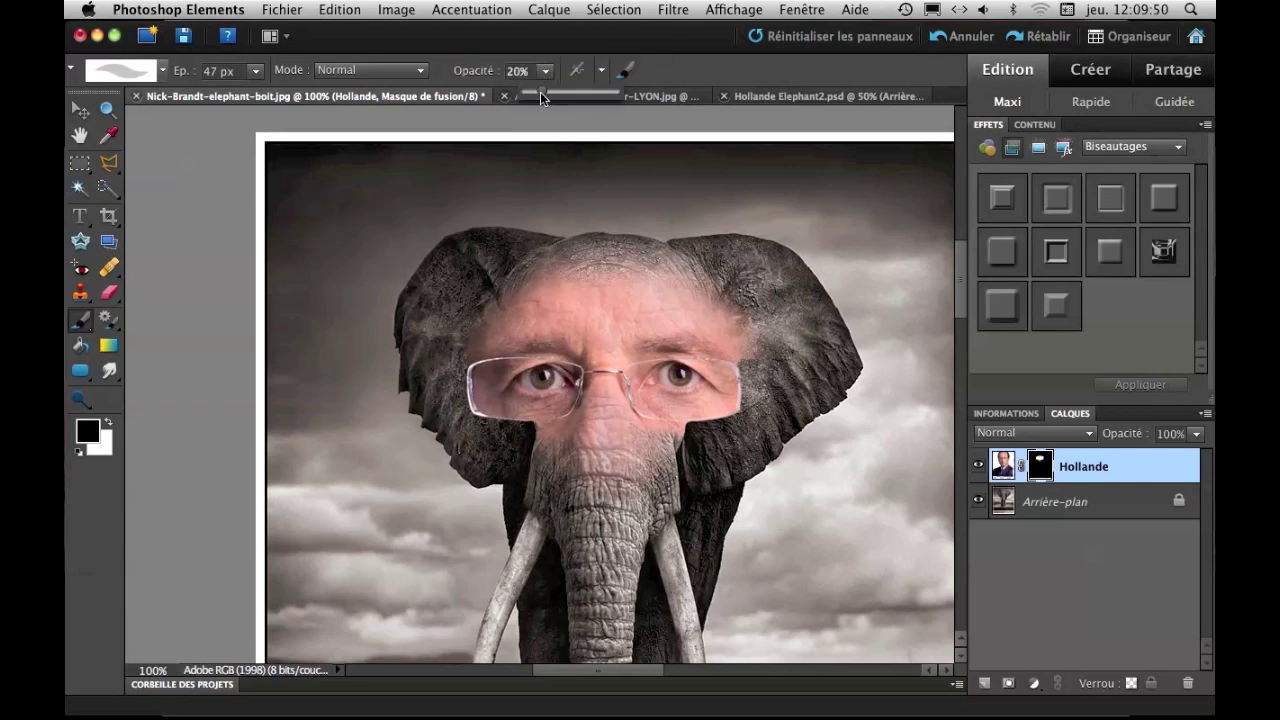
drag(530, 93, 529, 93)
click(518, 304)
mouse_move(503, 301)
mouse_down()
mouse_move(438, 383)
mouse_move(478, 288)
mouse_up()
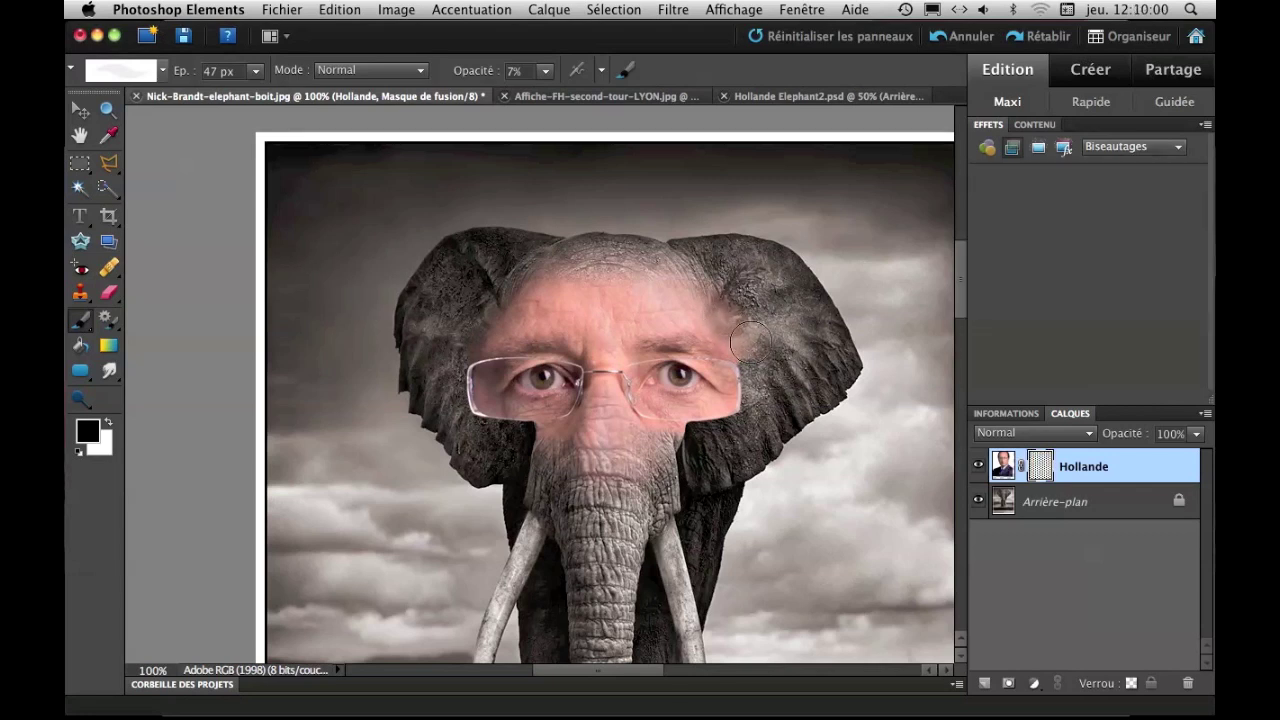
mouse_move(716, 303)
mouse_down()
mouse_move(784, 372)
mouse_move(704, 275)
mouse_move(774, 380)
mouse_move(697, 277)
mouse_up()
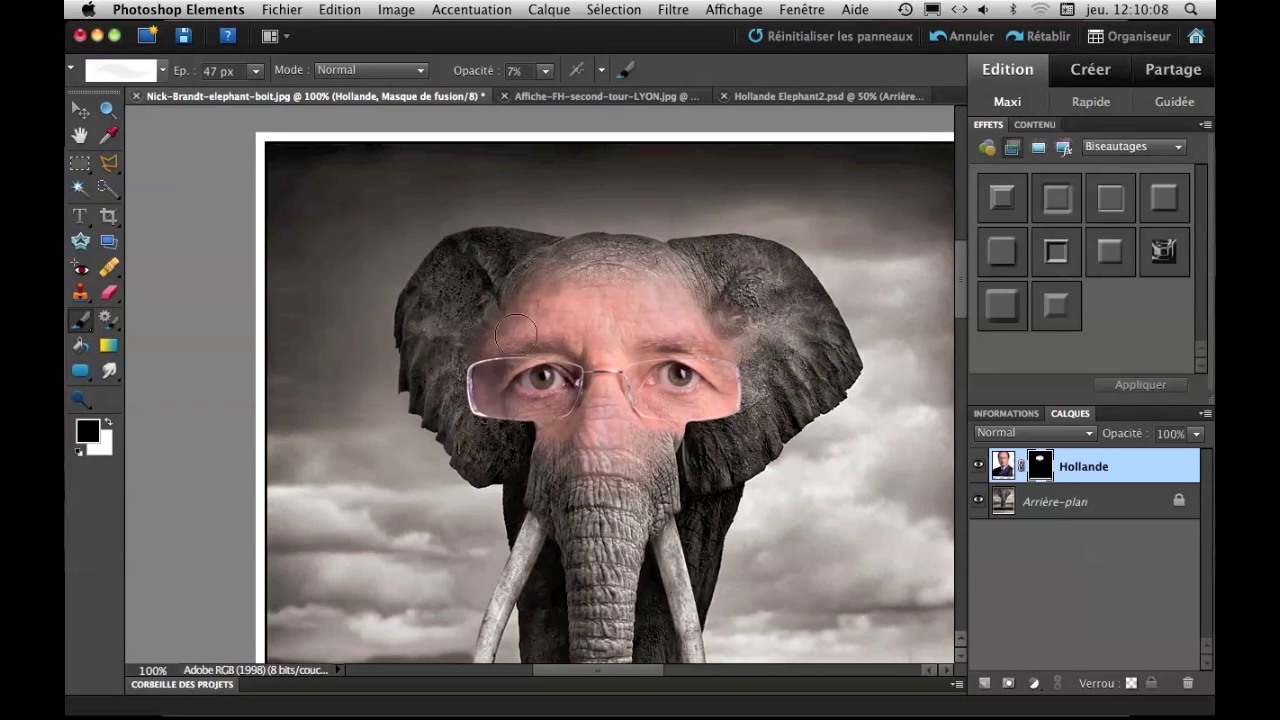
Reduce the brush to 33 px and lightly restore skin at the temples and above the eyebrow in white
click(108, 427)
key(bracketleft)
key(bracketleft)
mouse_move(747, 347)
mouse_down()
mouse_move(724, 338)
mouse_move(757, 336)
mouse_move(709, 328)
mouse_move(727, 311)
mouse_up()
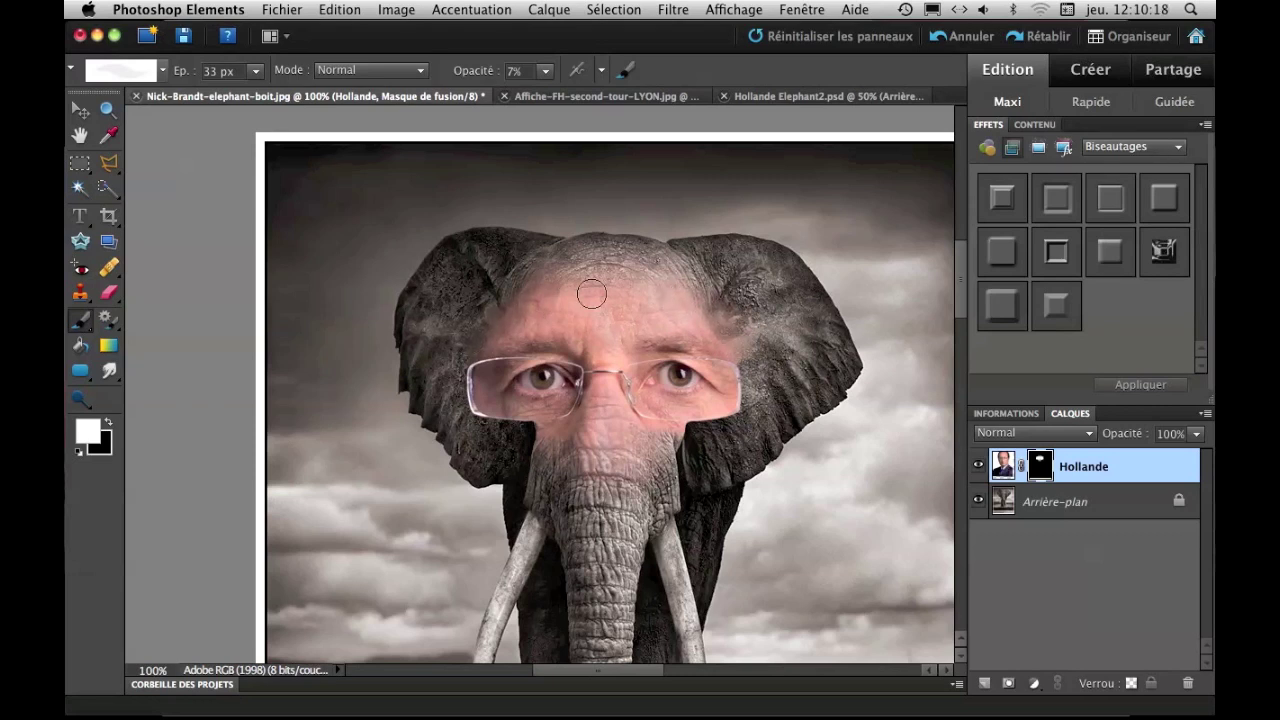
drag(528, 325, 521, 327)
Open the black-and-white conversion for the Hollande layer's image, preview the available styles, and choose Portraits
click(1098, 478)
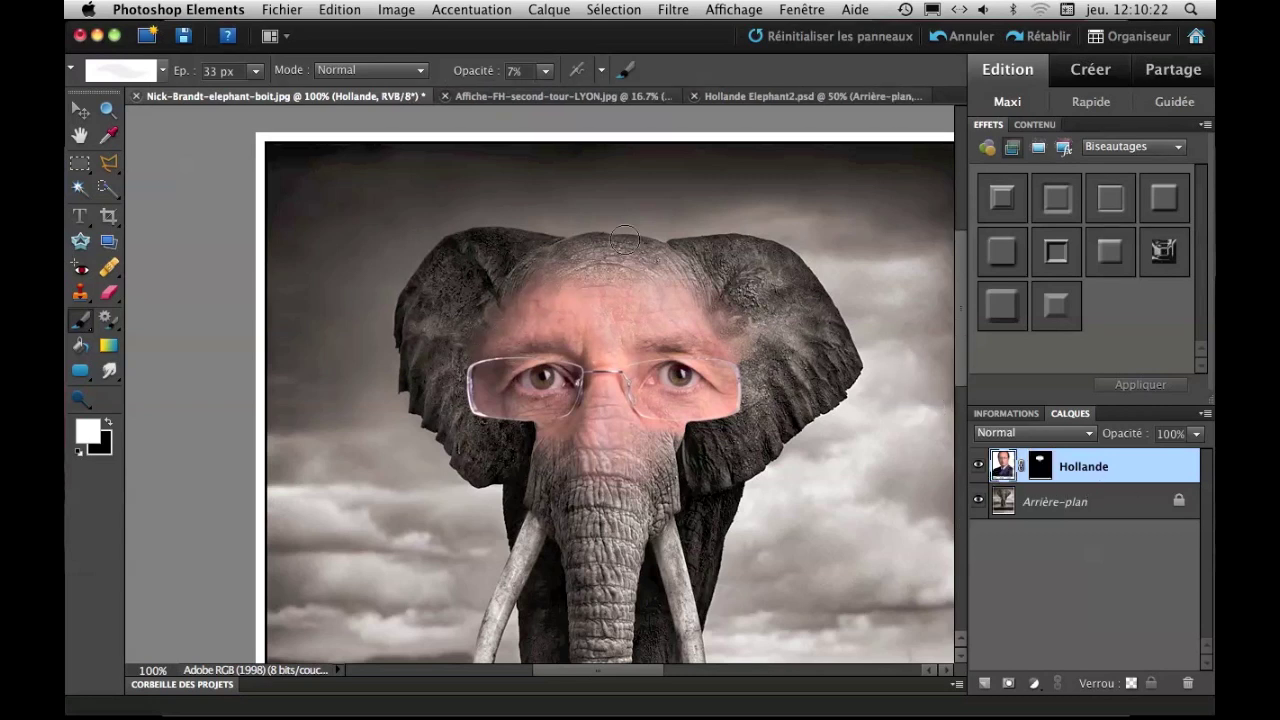
click(428, 10)
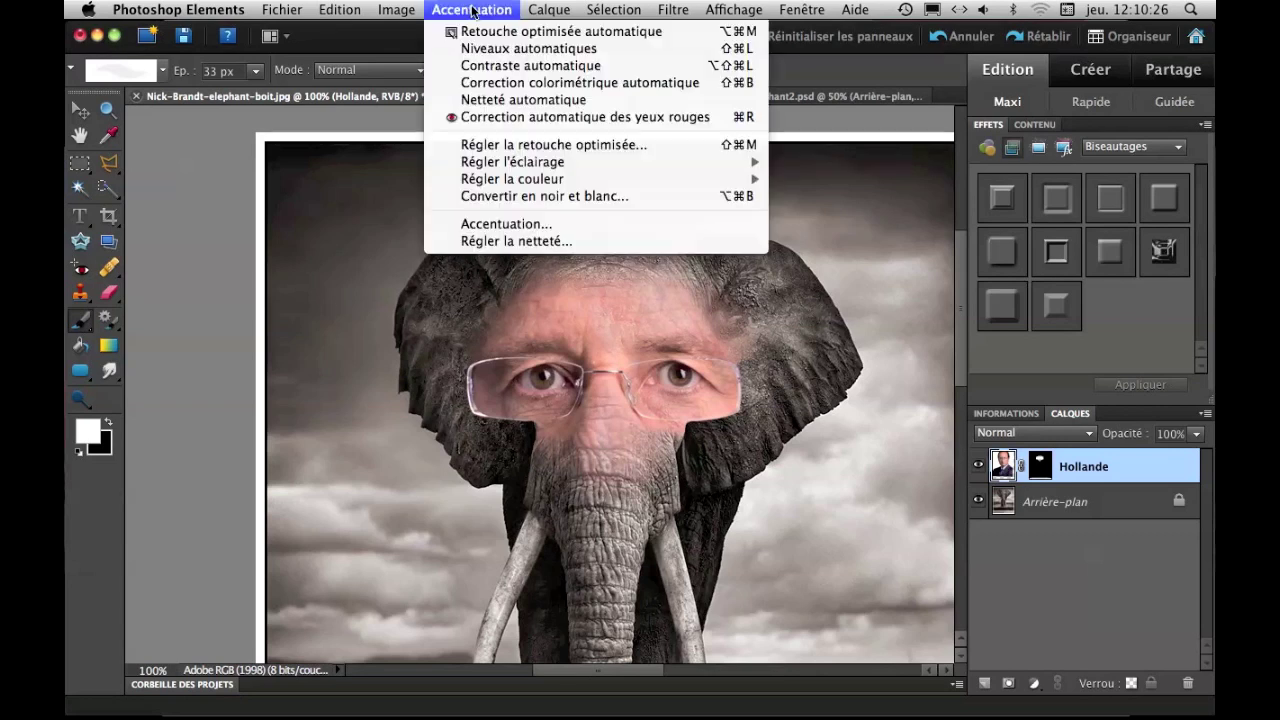
click(530, 200)
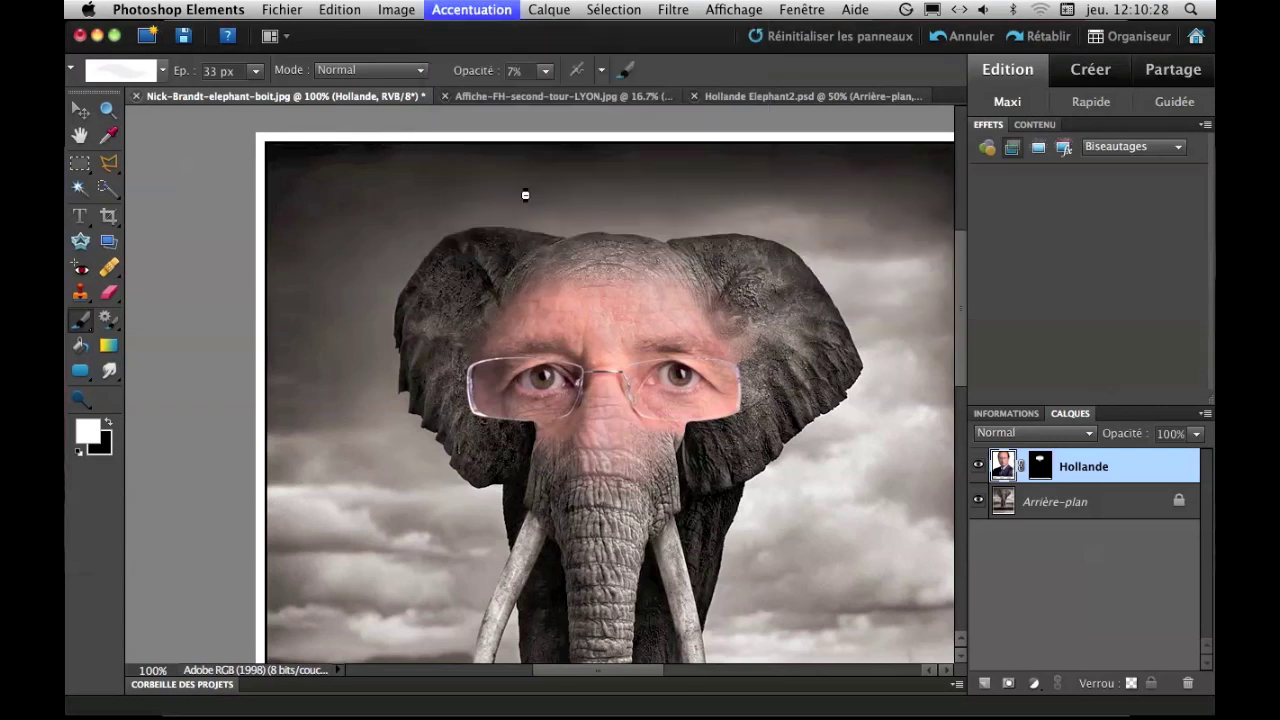
drag(637, 60, 1147, 69)
click(774, 532)
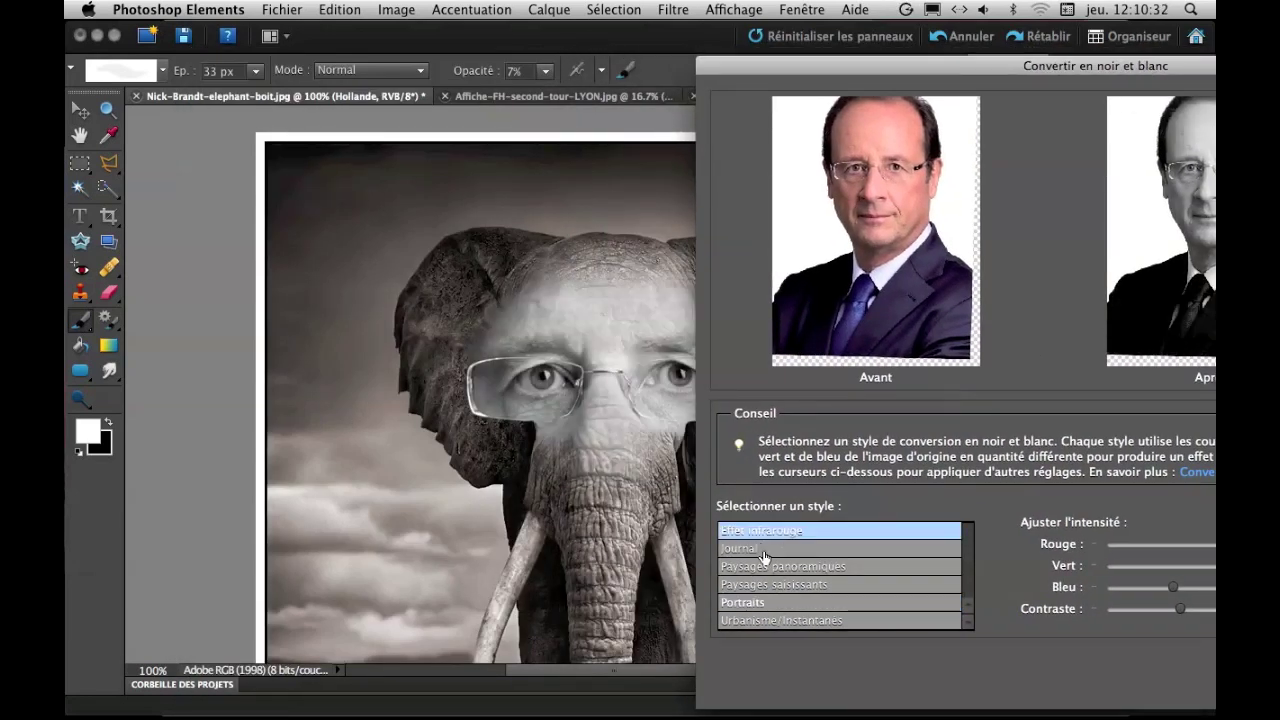
click(771, 548)
click(767, 566)
click(746, 584)
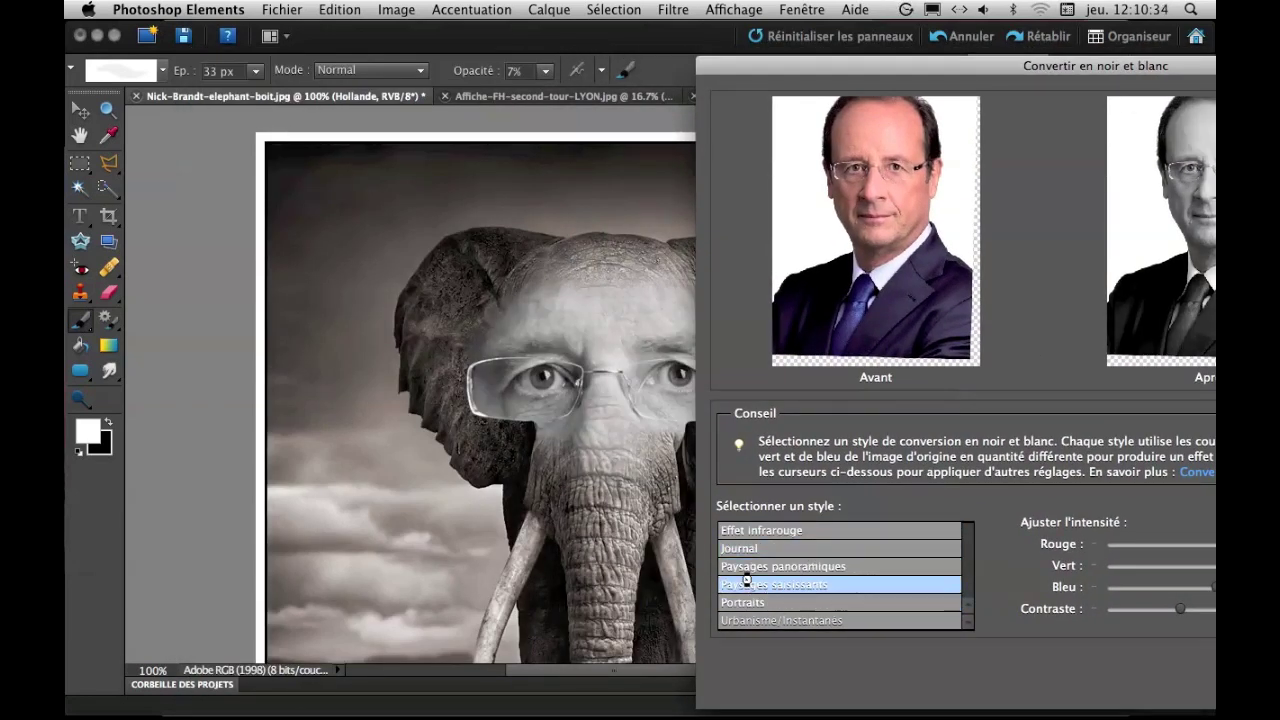
click(733, 603)
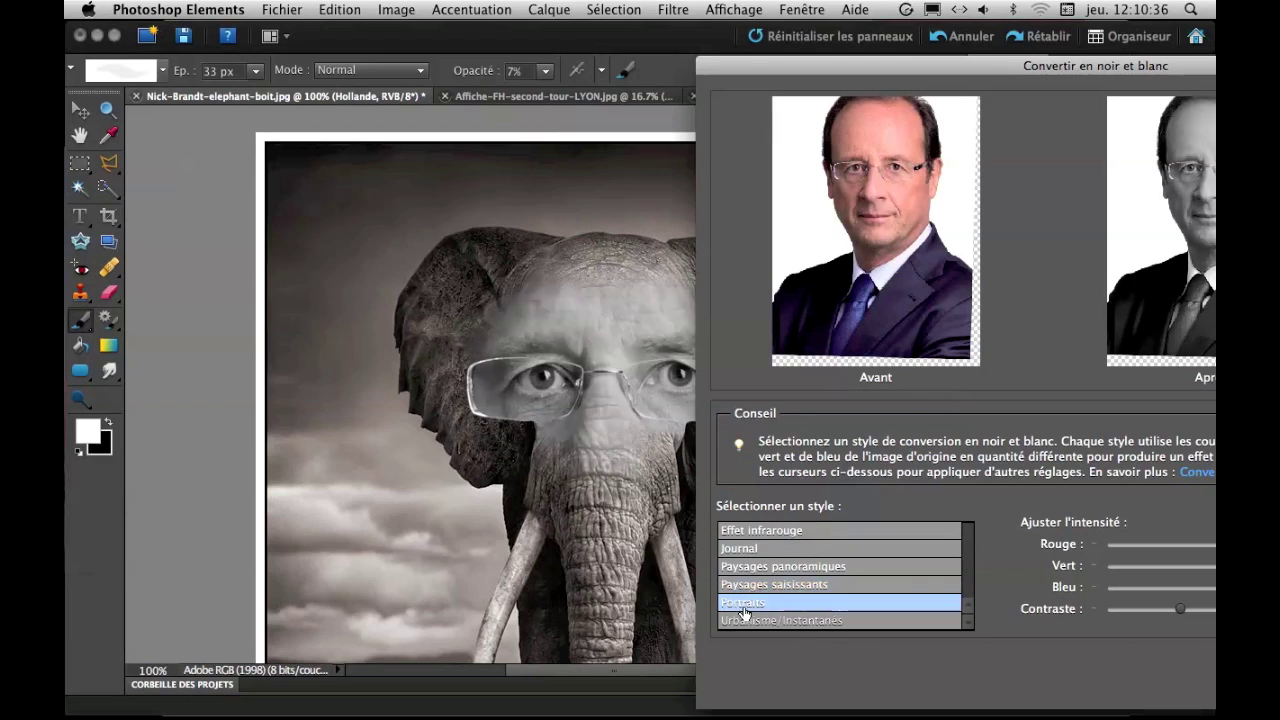
click(768, 618)
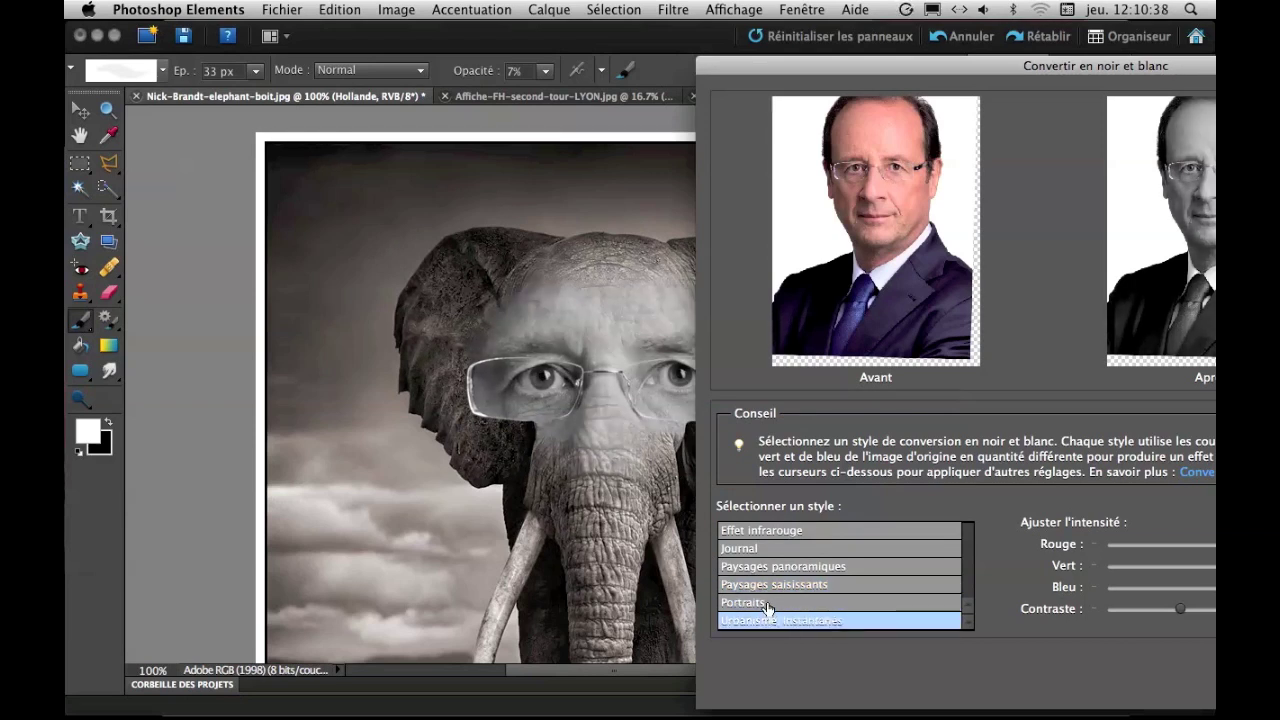
click(766, 603)
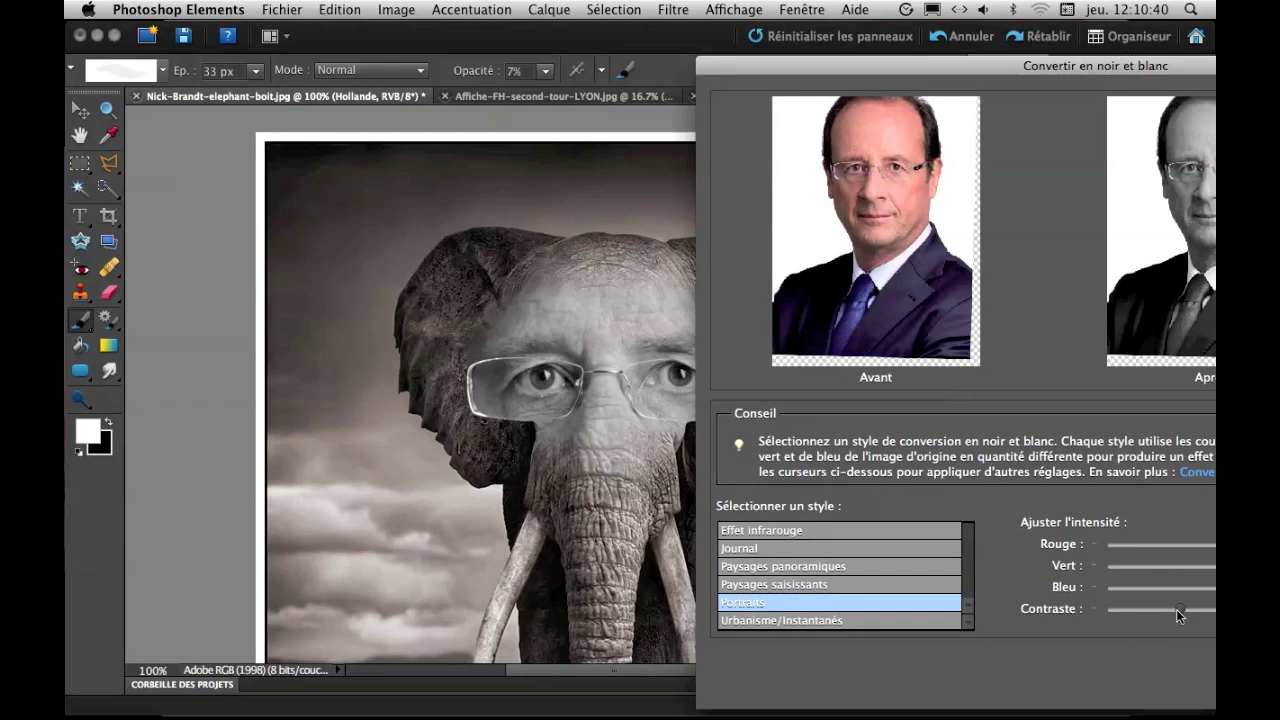
Adjust the contrast of the Portraits black-and-white conversion and apply it to the Hollande layer
drag(862, 64, 742, 48)
drag(1090, 591, 1099, 591)
mouse_move(655, 44)
mouse_down()
mouse_move(850, 46)
mouse_move(646, 47)
mouse_up()
drag(1090, 587, 1072, 587)
drag(599, 45, 343, 44)
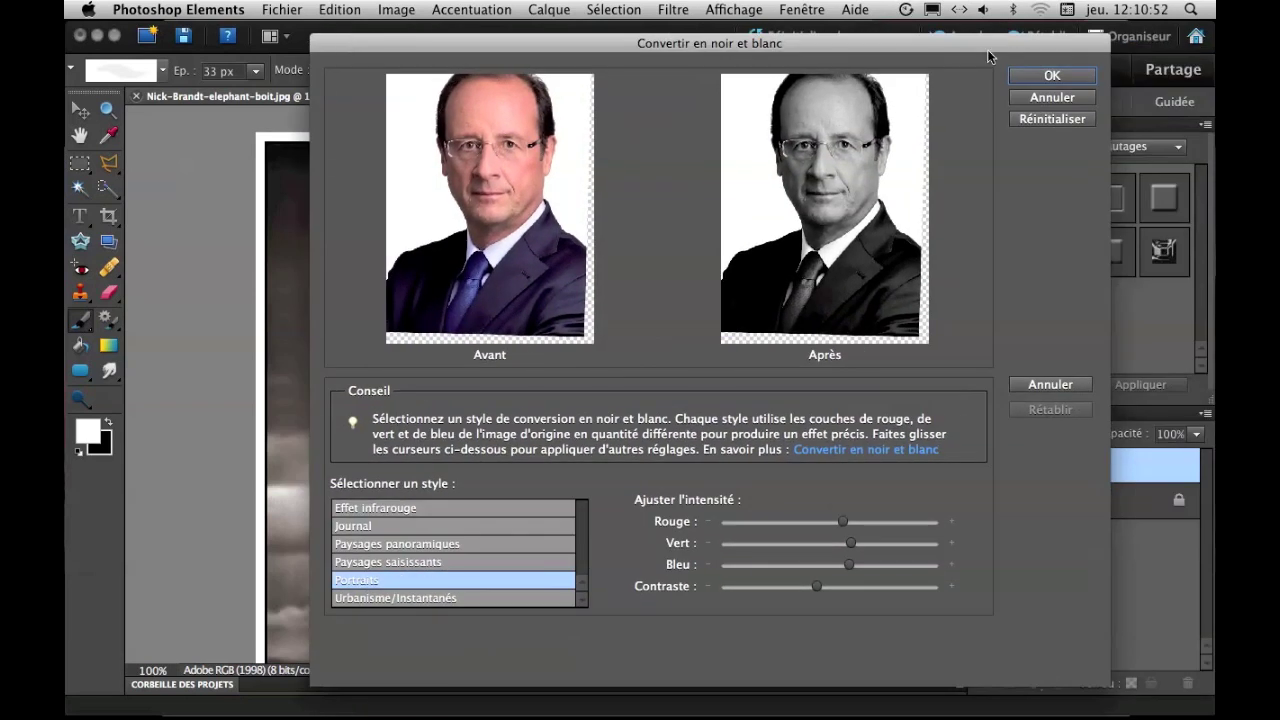
click(1043, 78)
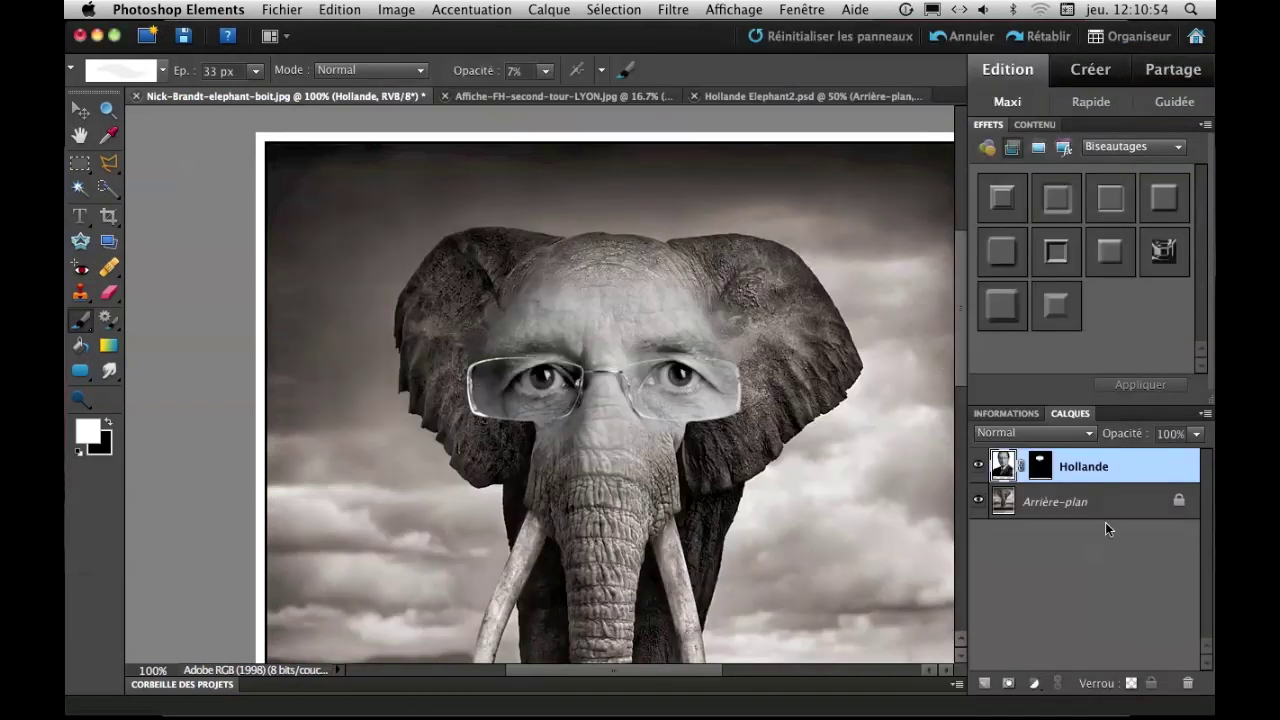
Add a Teinte/Saturation adjustment layer above Hollande with Redéfinir enabled, hue 34 and saturation 25
key(super+minus)
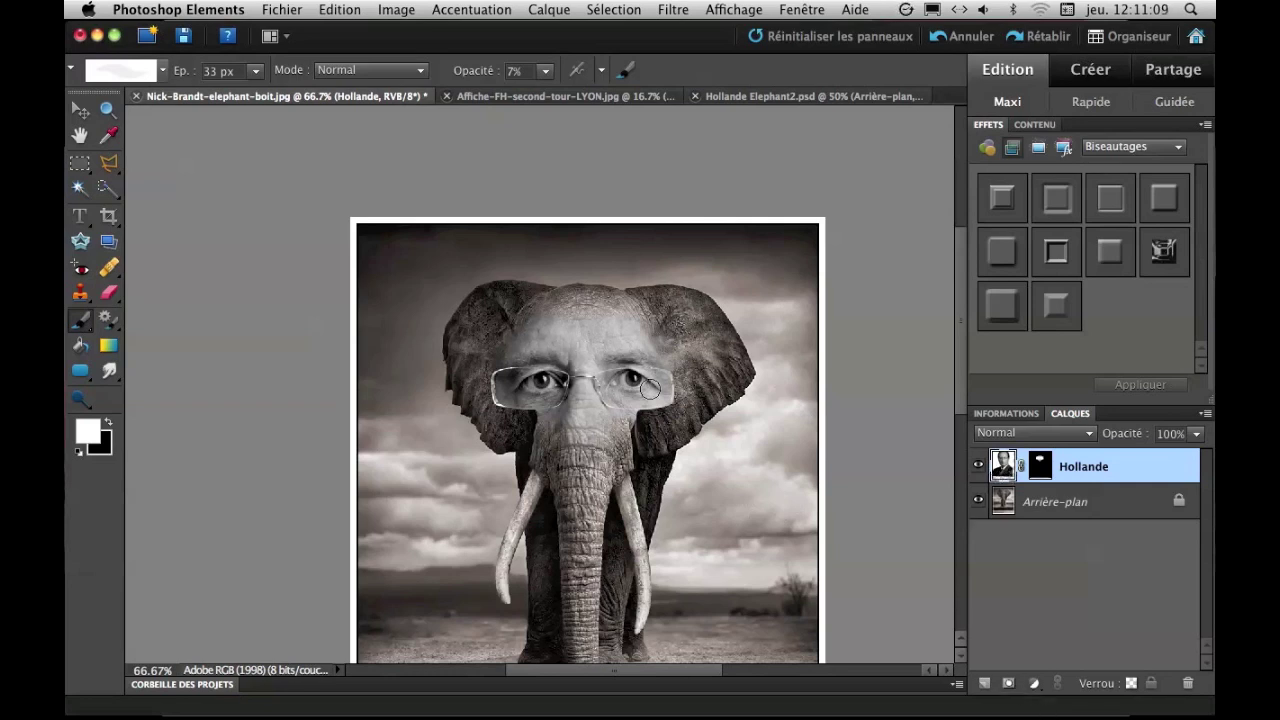
click(1036, 685)
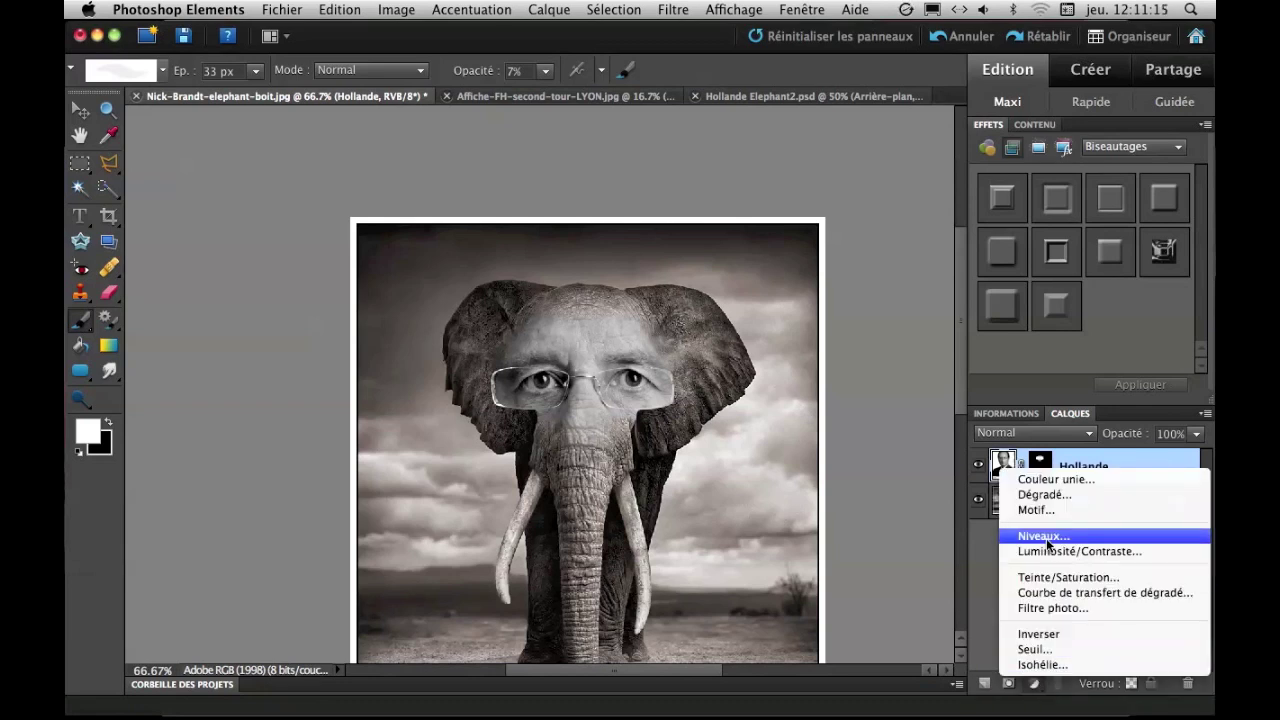
click(1054, 578)
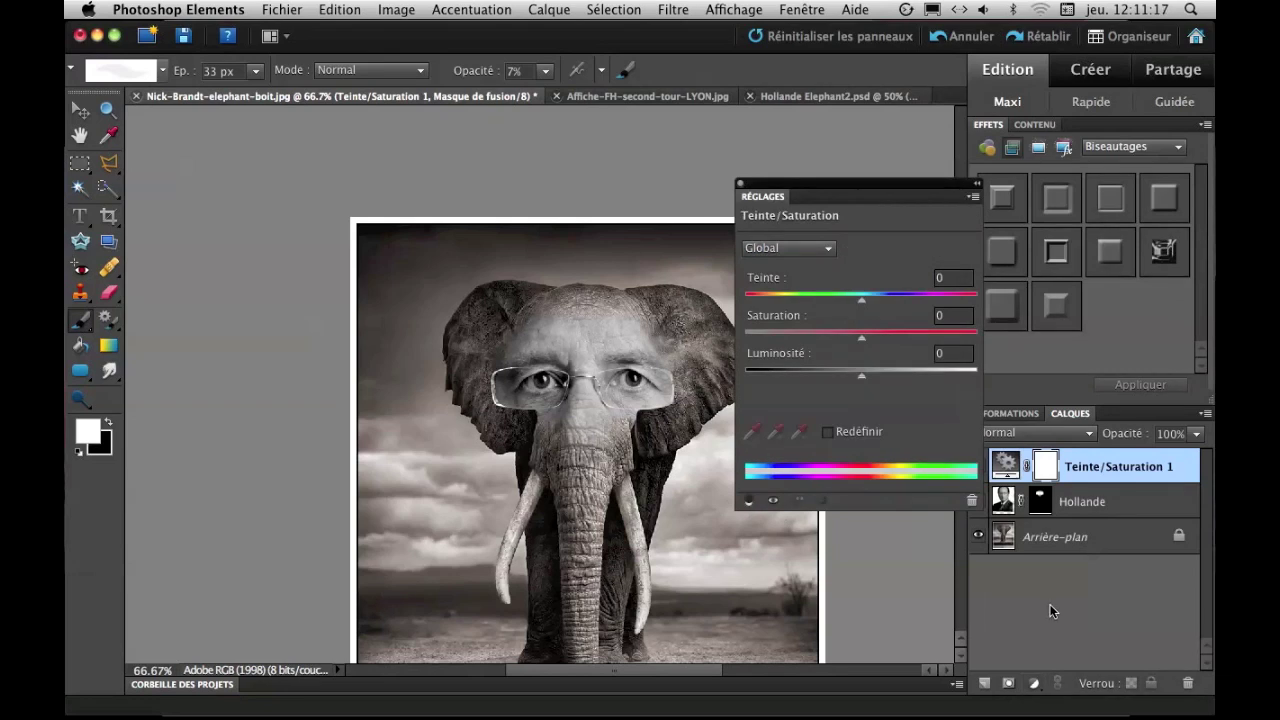
click(828, 434)
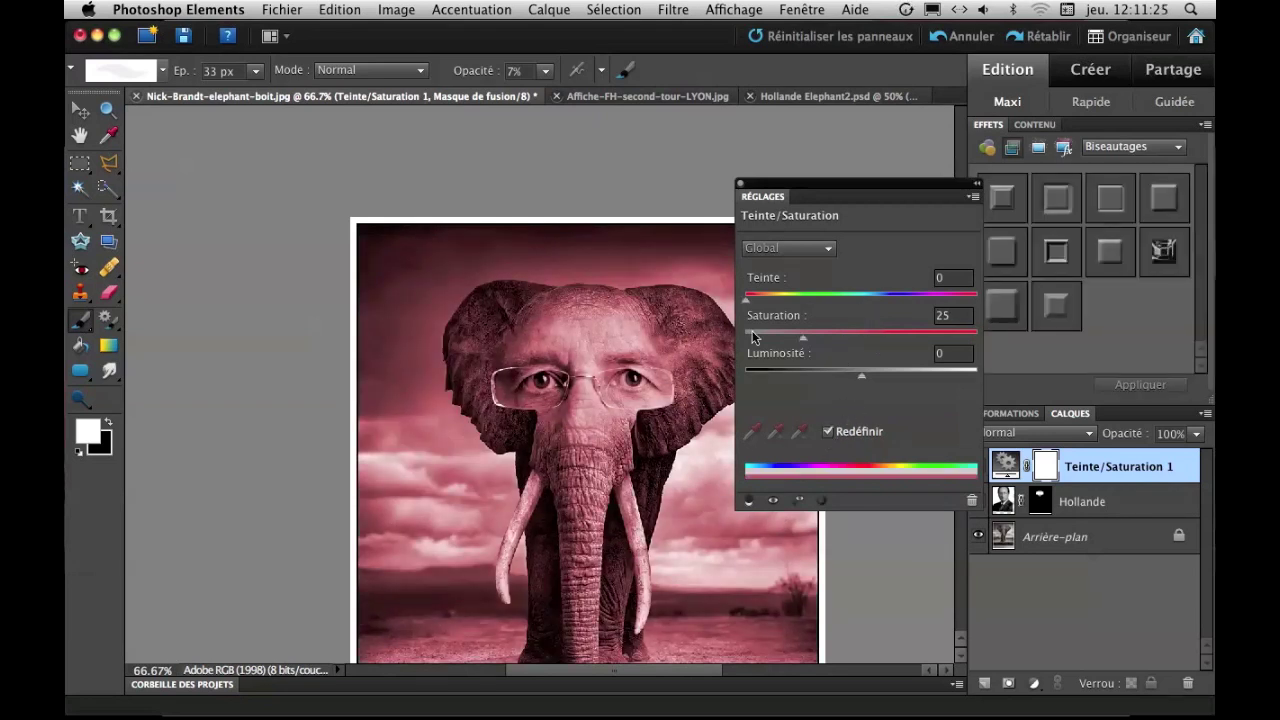
drag(746, 305, 764, 303)
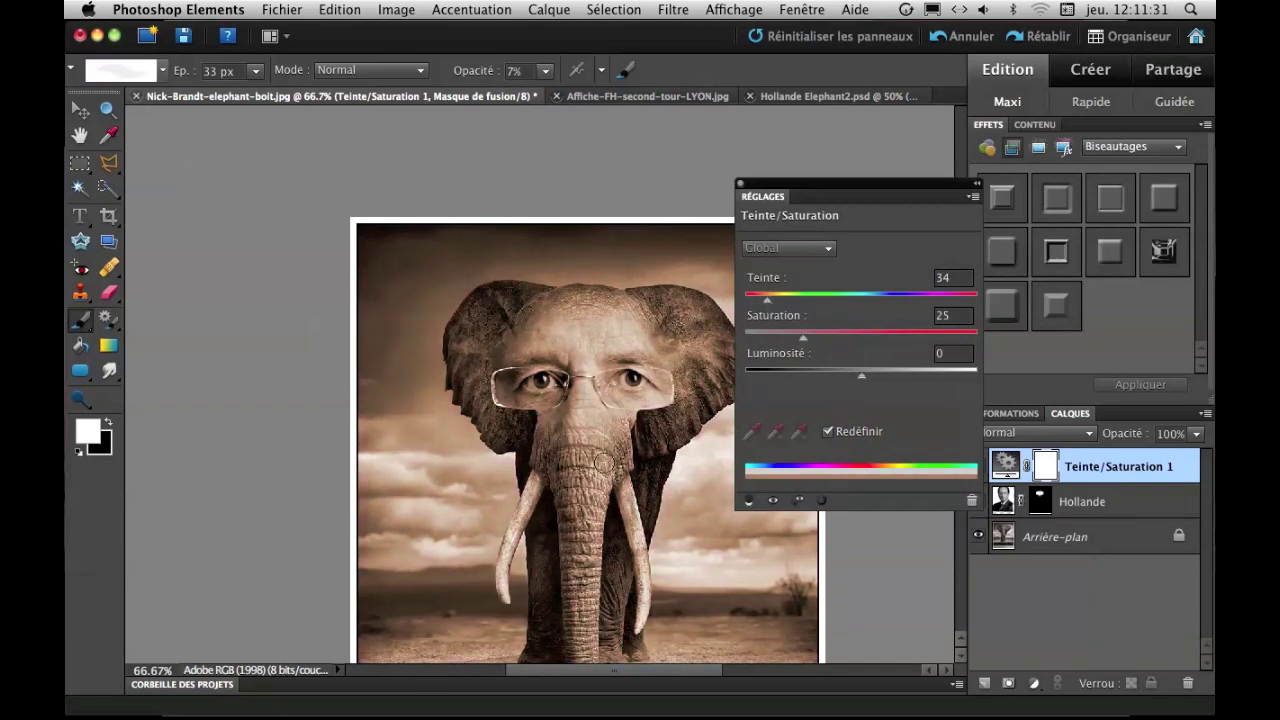
click(740, 185)
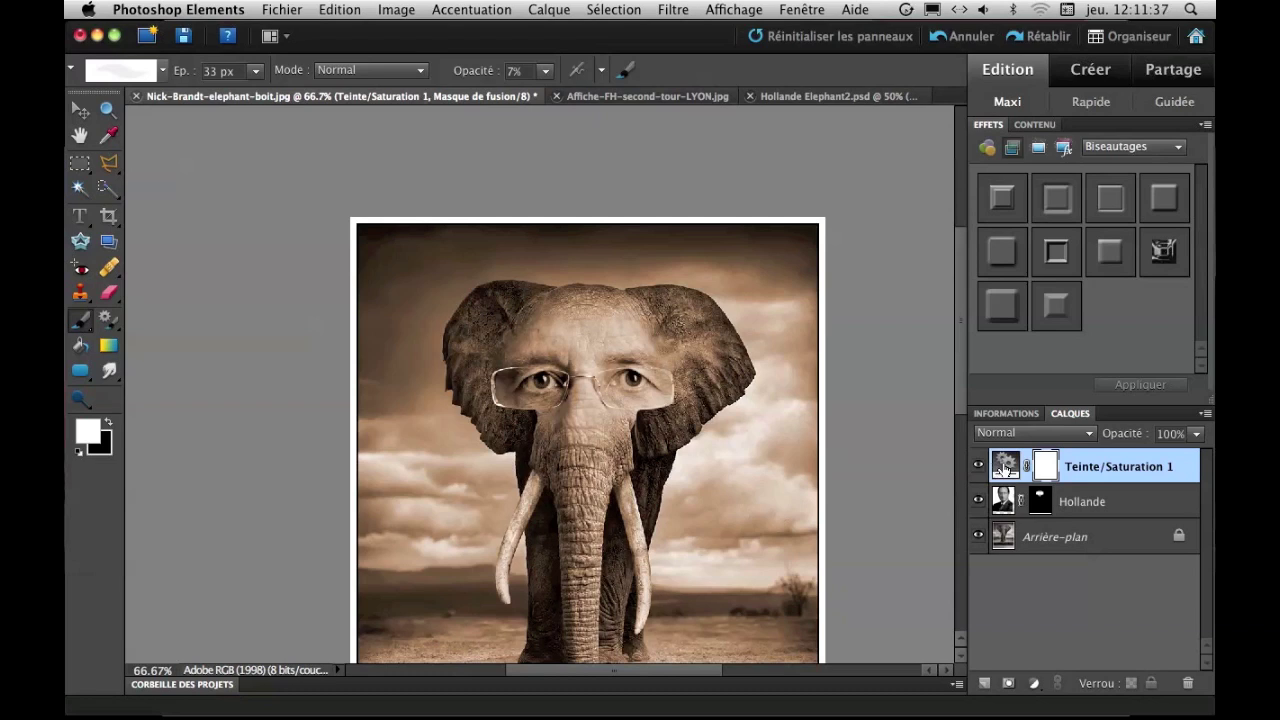
Clip the Teinte/Saturation 1 adjustment to the Hollande layer and toggle its visibility to compare the effect
double_click(1003, 466)
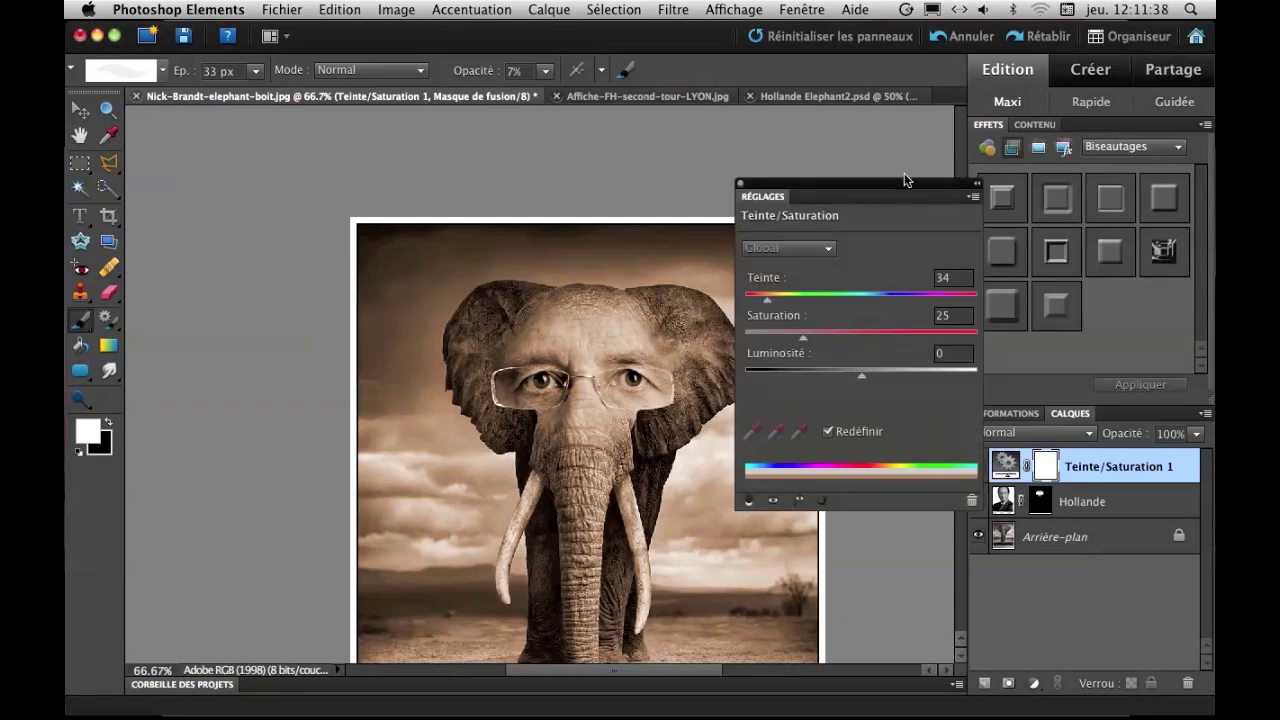
click(739, 185)
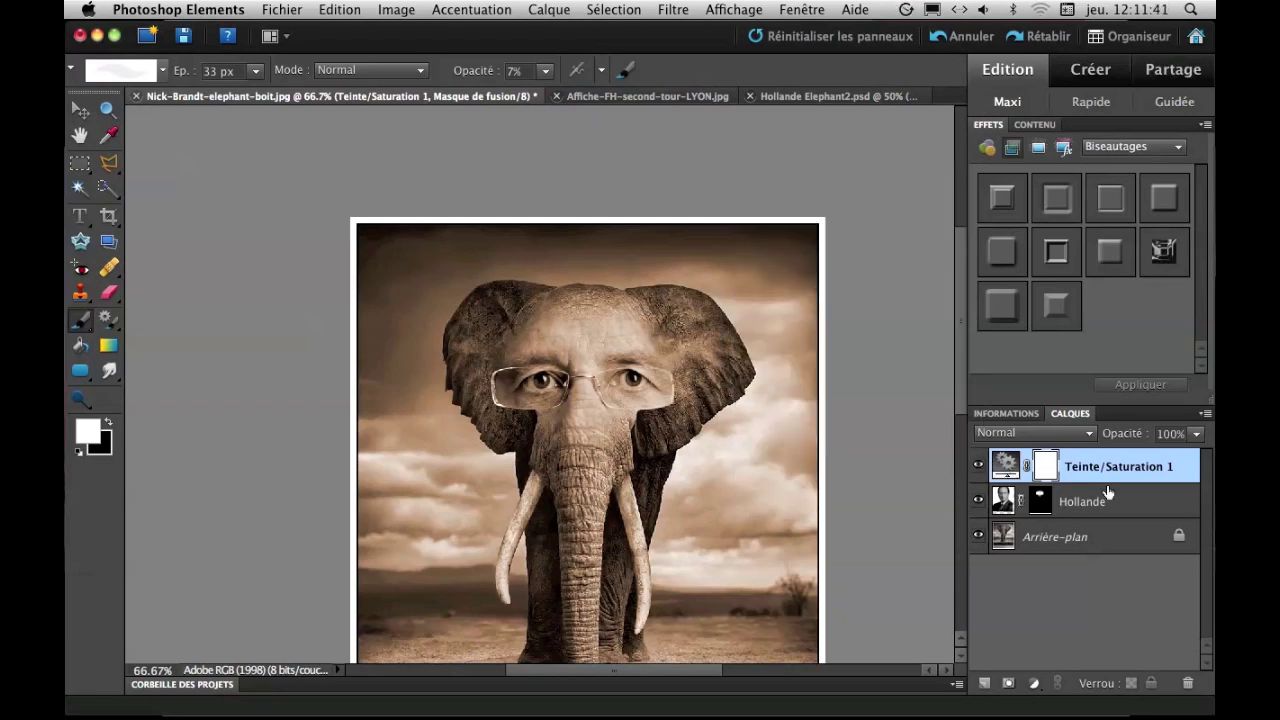
click(1001, 494)
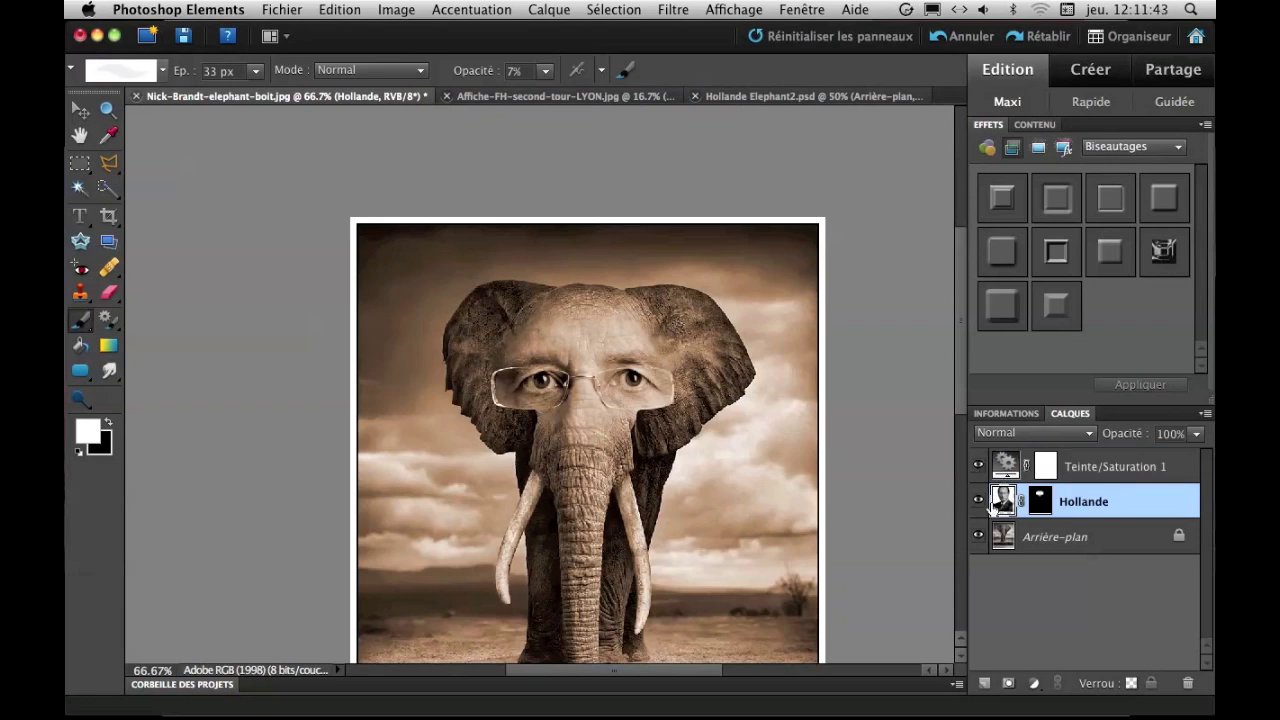
click(1003, 468)
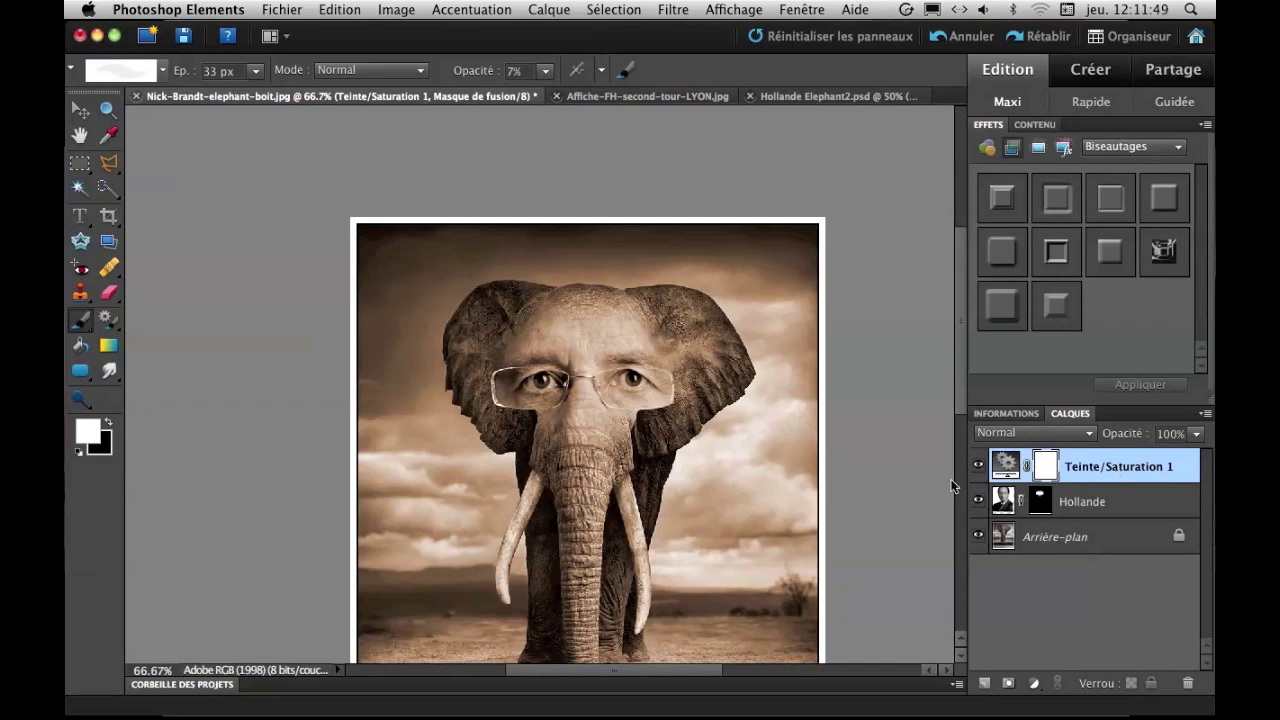
click(549, 12)
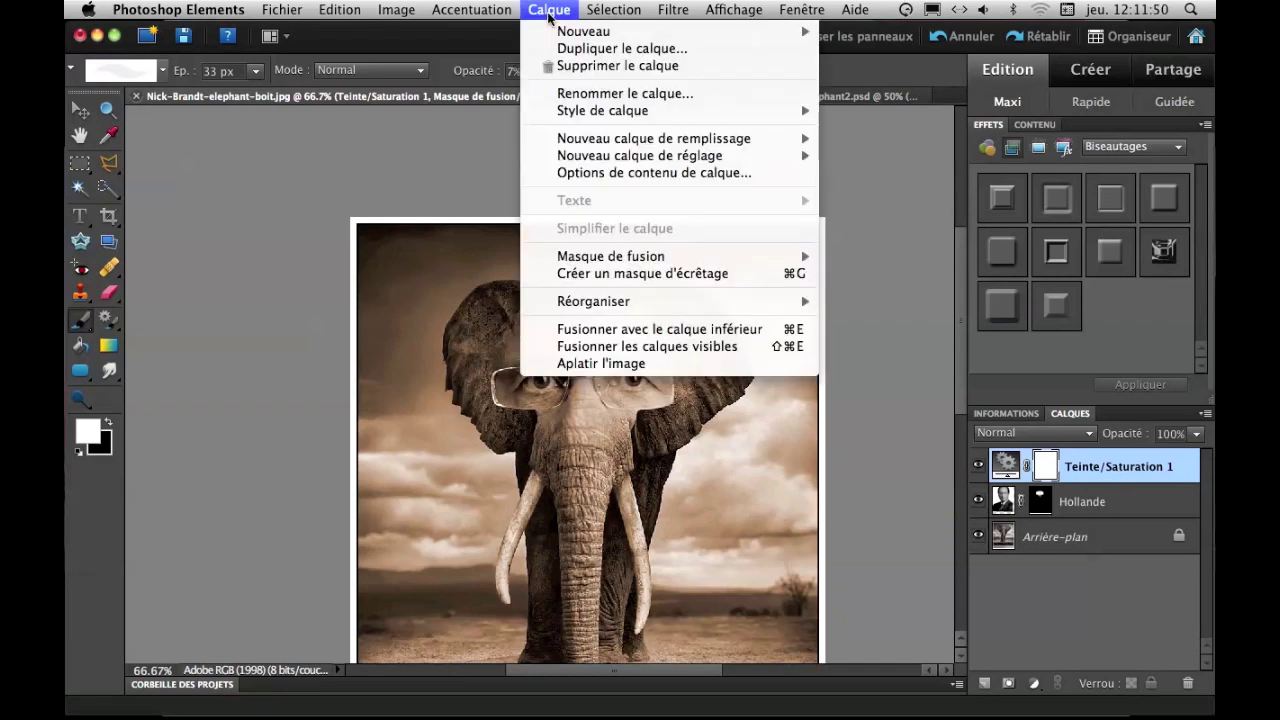
click(615, 273)
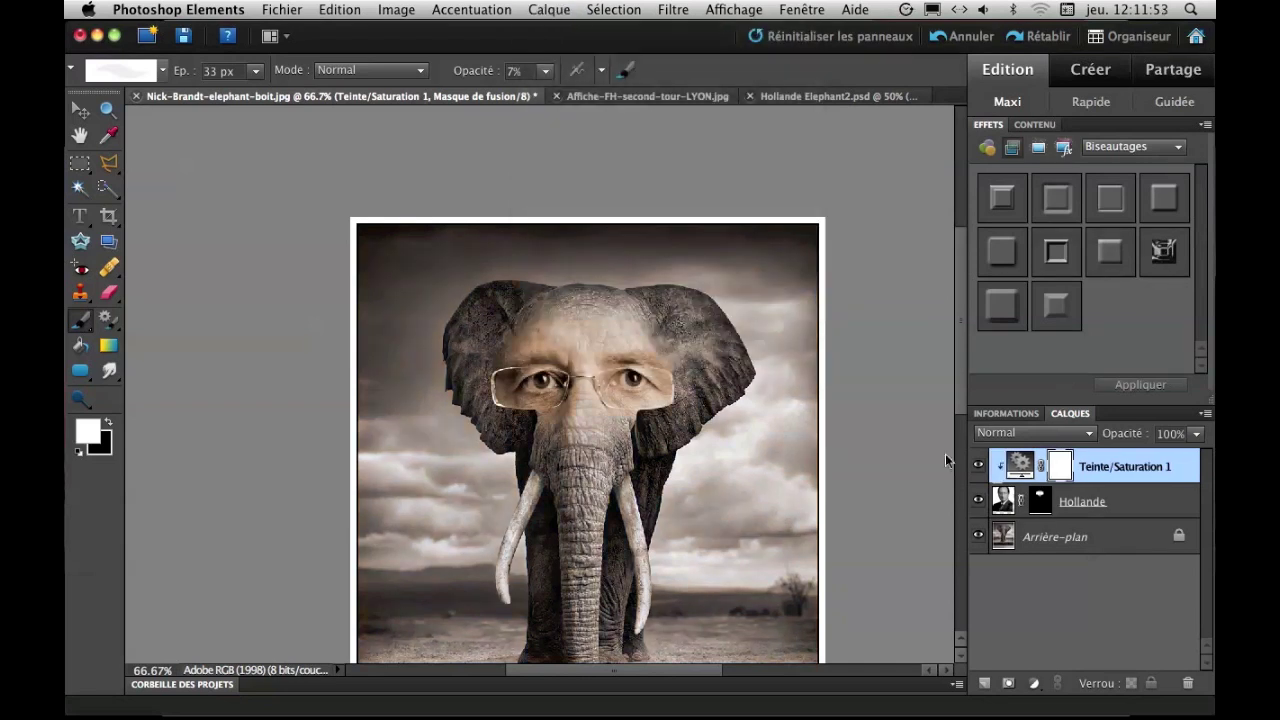
click(979, 467)
click(979, 467)
click(979, 467)
click(979, 467)
Lower the clipped Teinte/Saturation adjustment's saturation and shift its hue slightly towards red to match the elephant's tone
double_click(1018, 467)
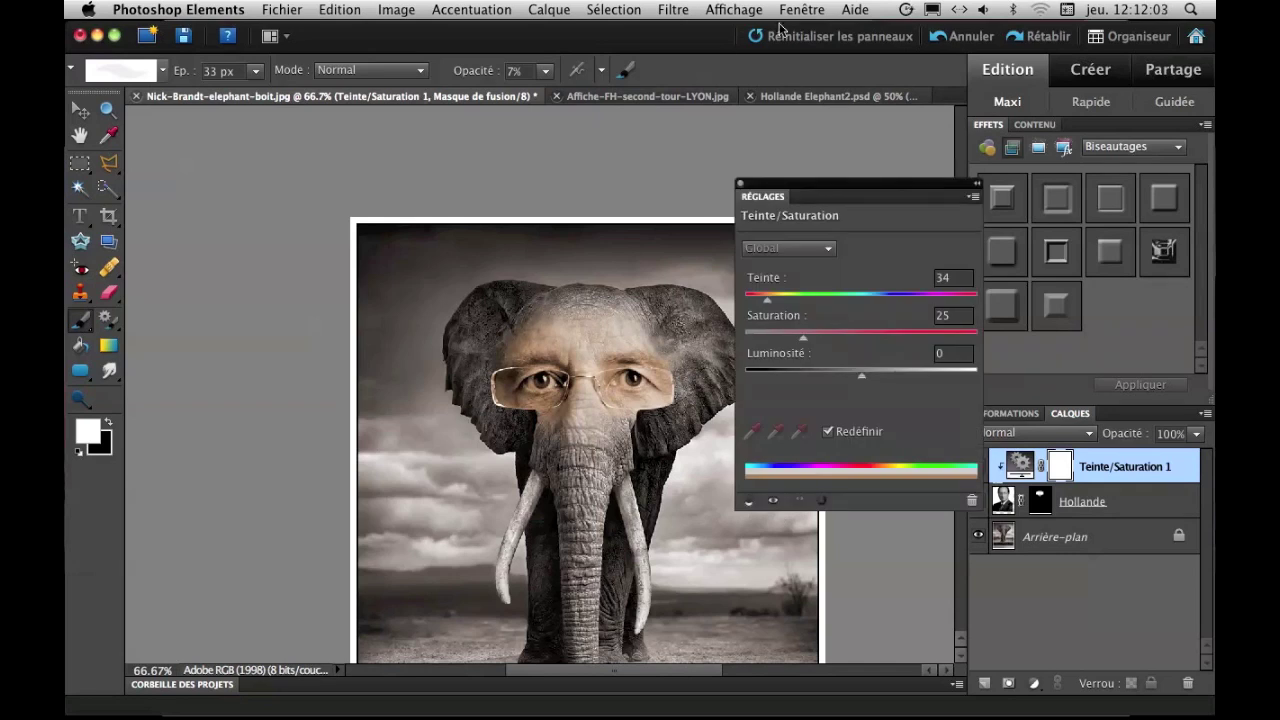
drag(790, 188, 873, 198)
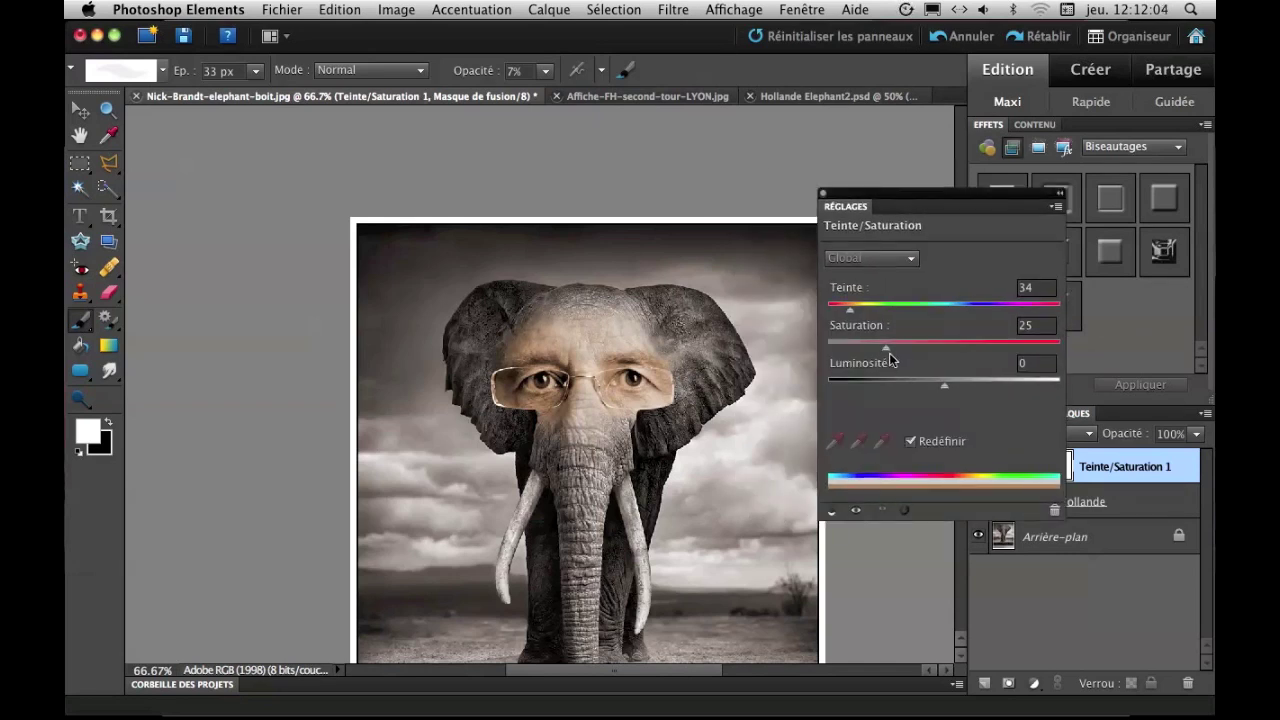
drag(886, 348, 849, 355)
drag(850, 352, 851, 352)
drag(849, 314, 838, 313)
click(823, 195)
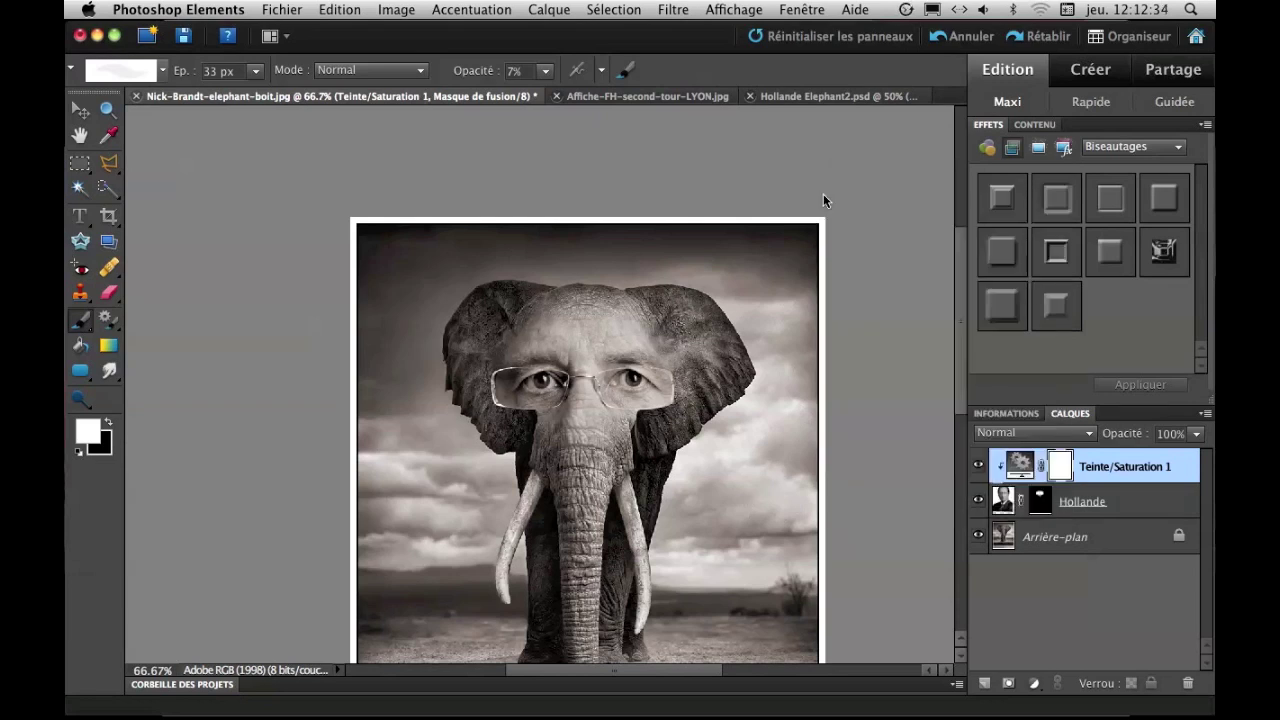
Compare the face close up with the Teinte/Saturation 1 adjustment hidden and shown
key(super+plus)
key(super+plus)
key(super+minus)
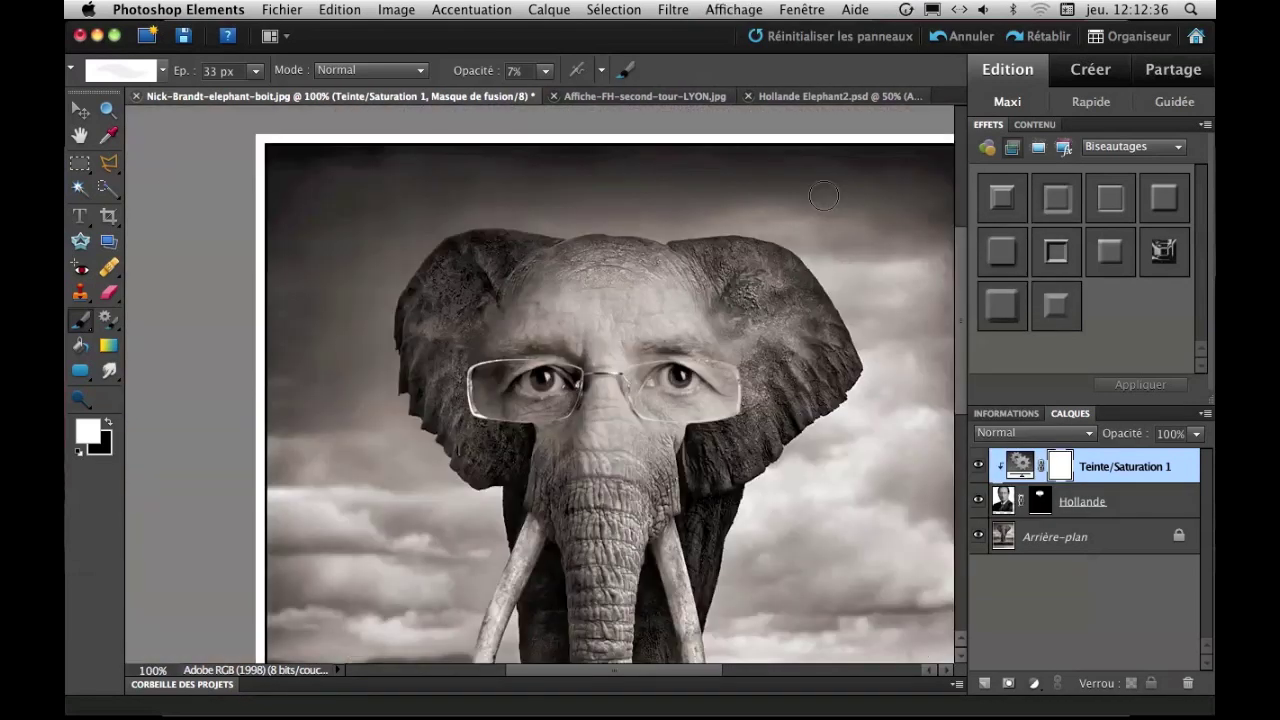
click(978, 469)
click(978, 469)
click(978, 469)
click(978, 469)
key(super+plus)
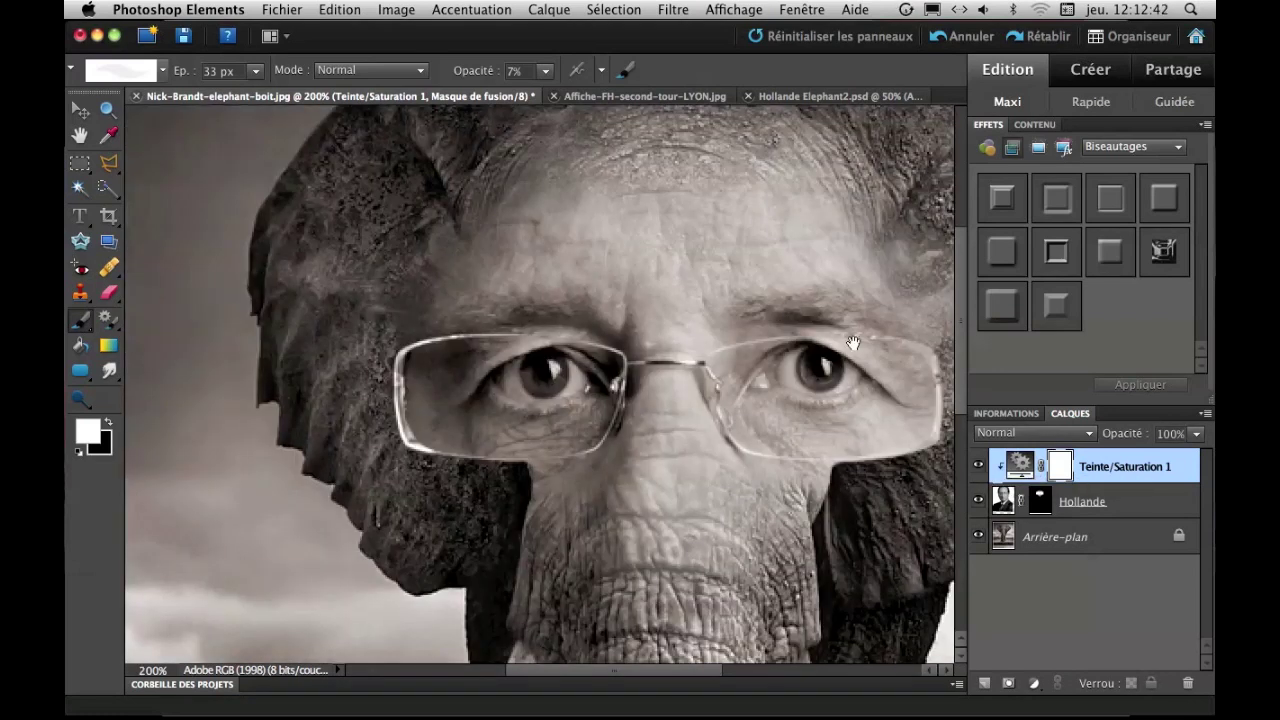
drag(851, 343, 582, 192)
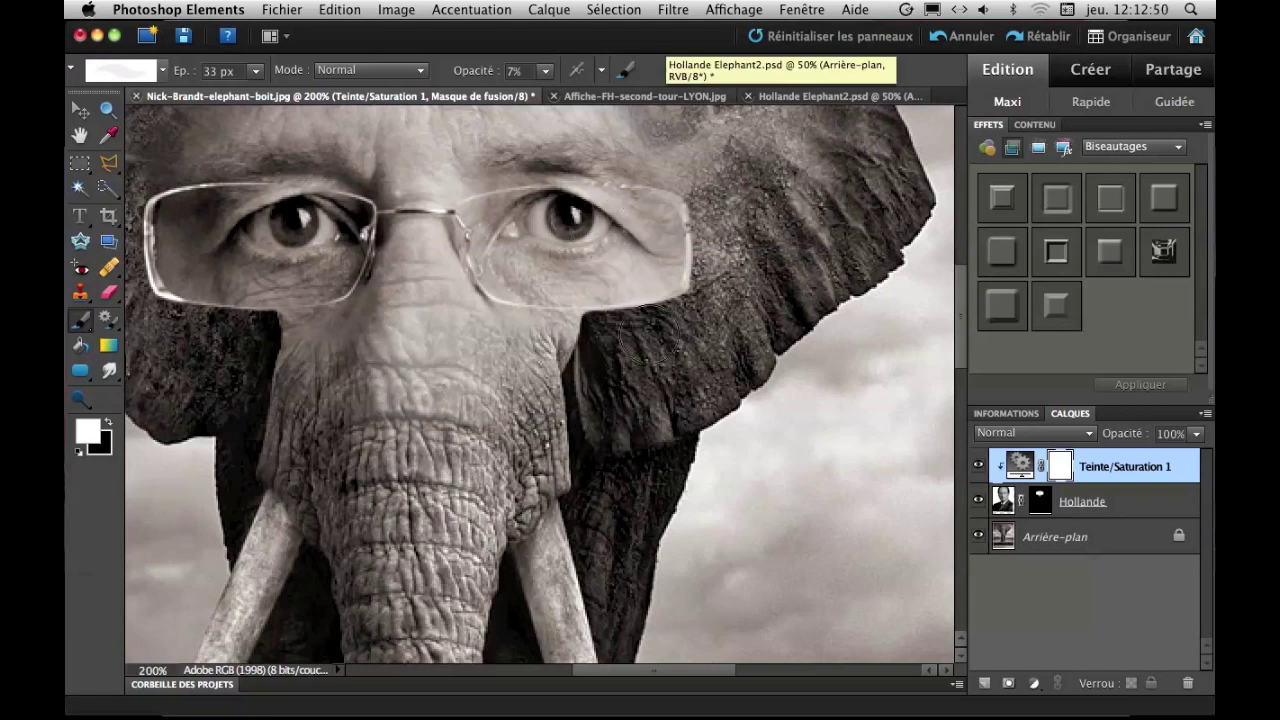
Examine the glasses and face in the reference montage Hollande Elephant2.psd, and return to the working elephant document
click(790, 96)
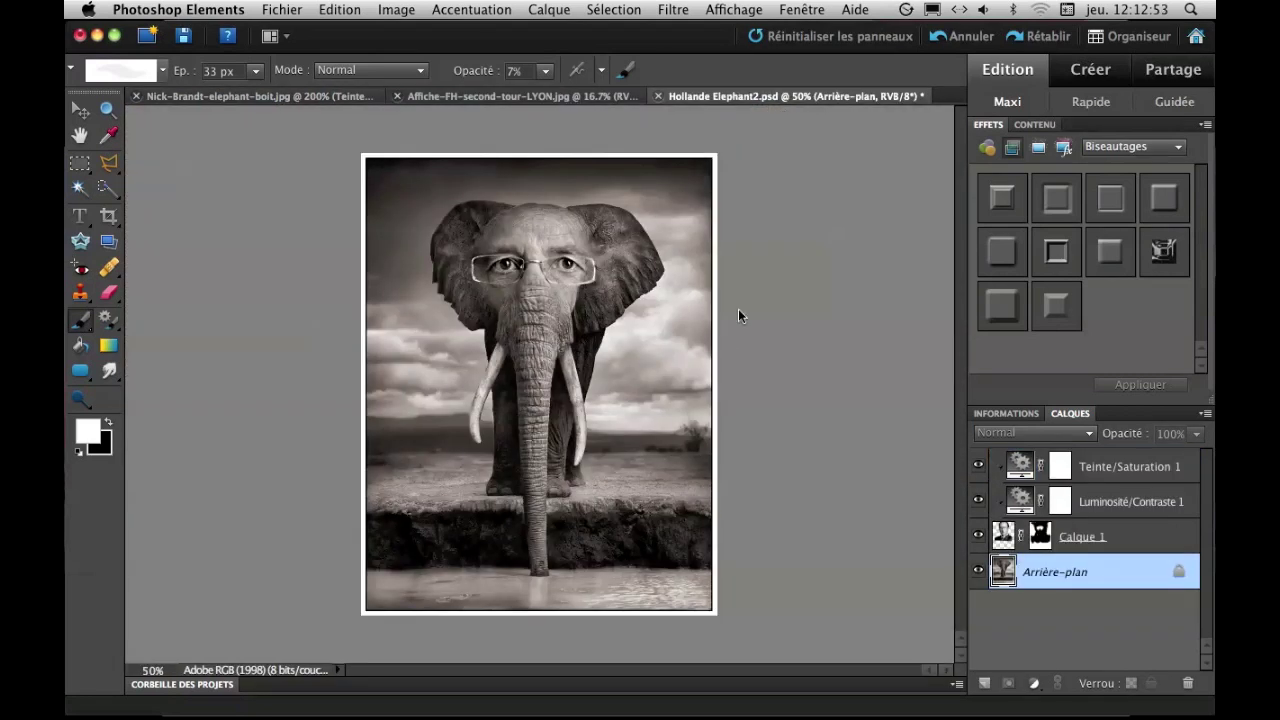
key(super+plus)
key(super+plus)
drag(697, 218, 707, 400)
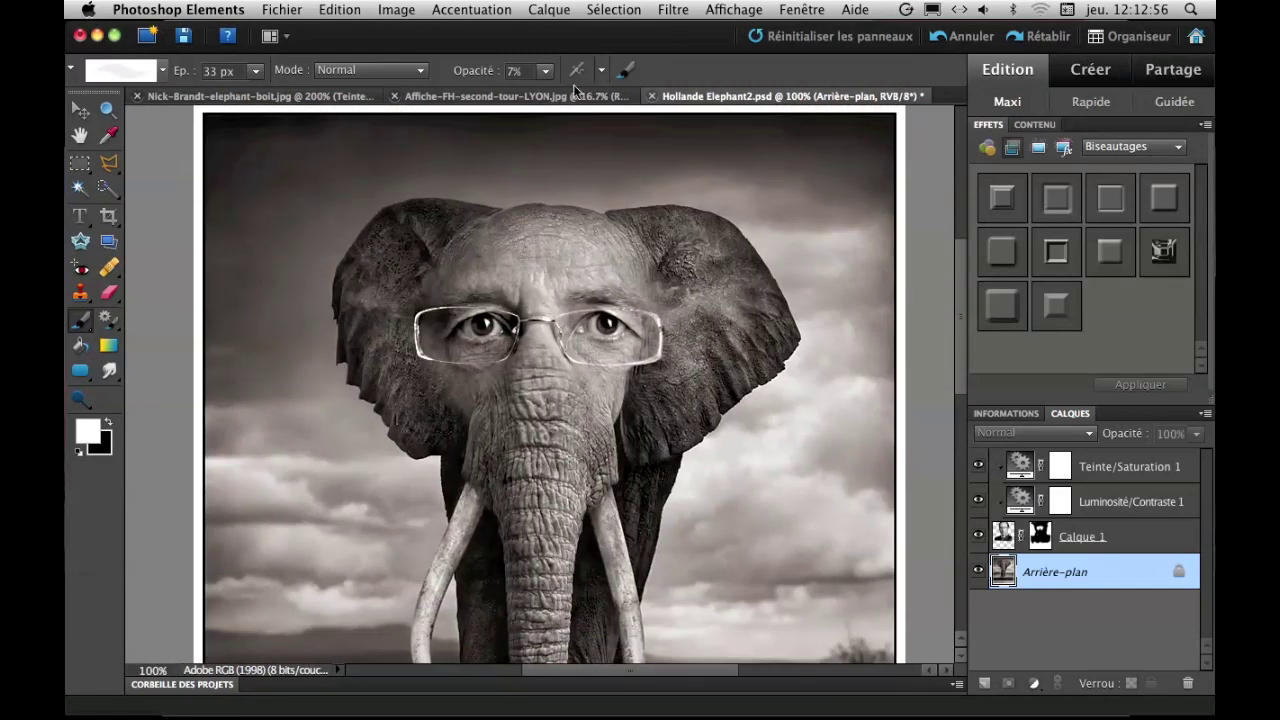
click(305, 99)
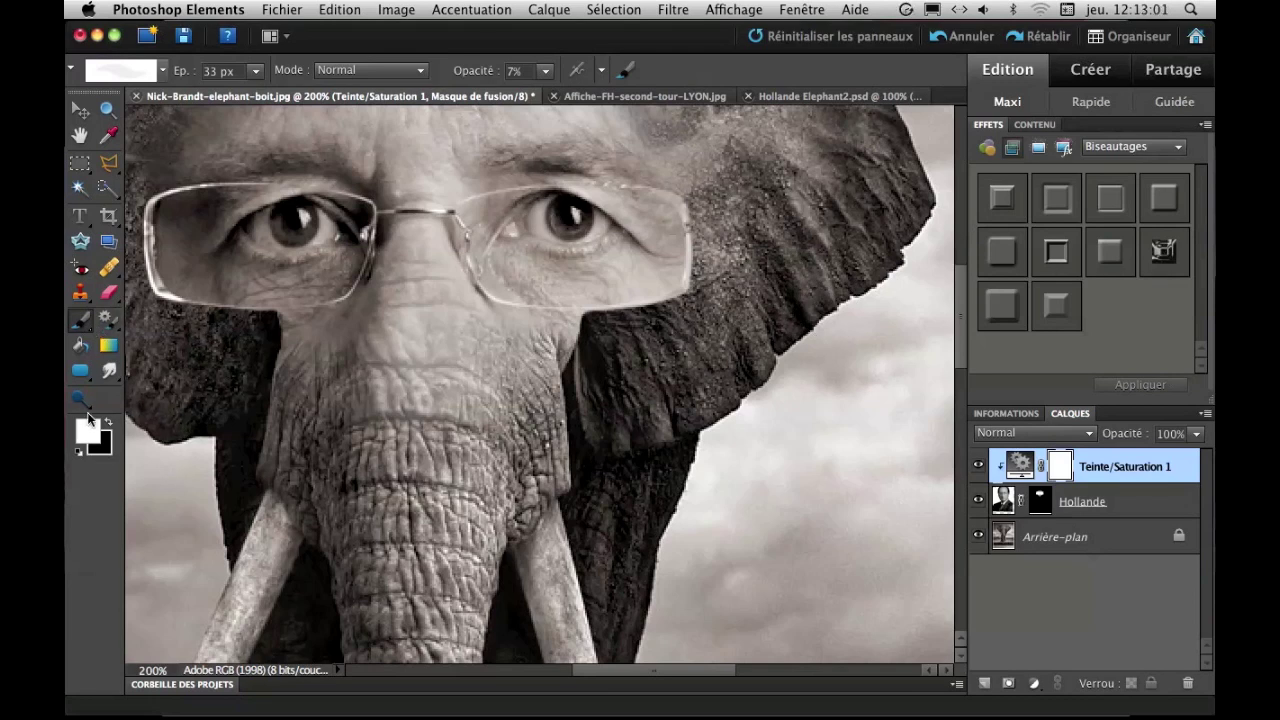
Target the Hollande layer's mask and set up a black brush with 10% opacity and a 21 px size
click(1040, 505)
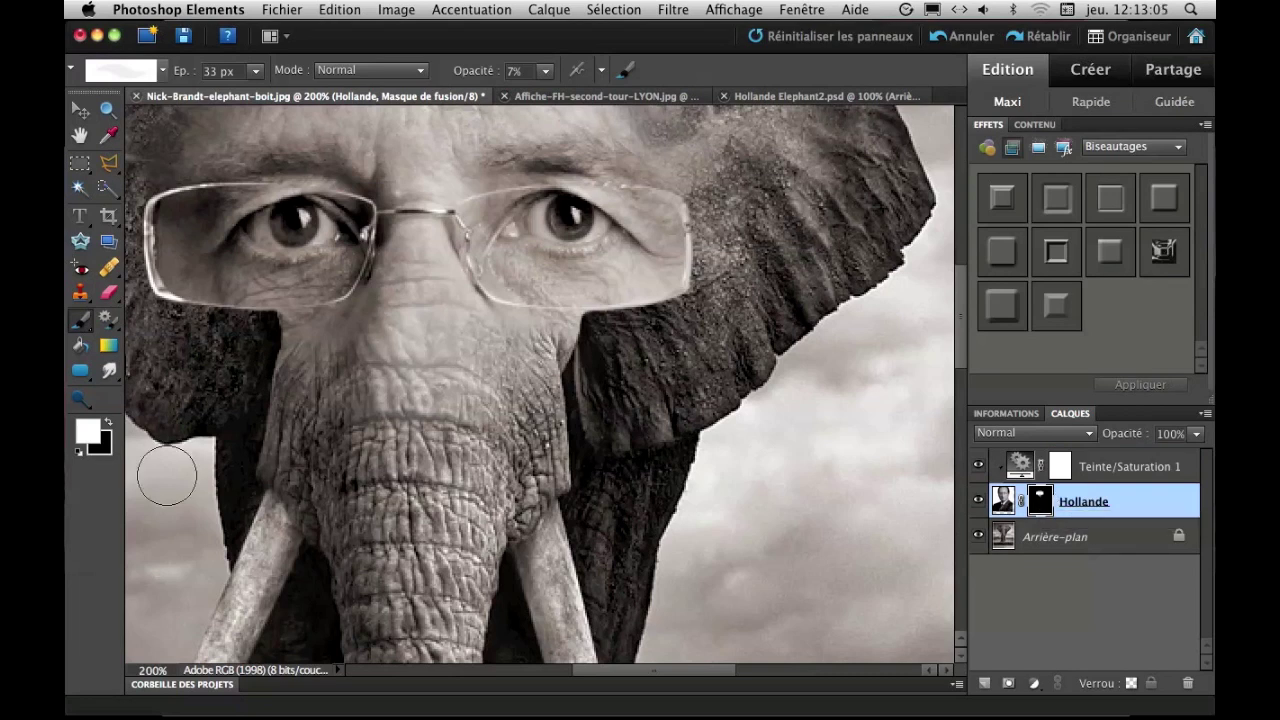
click(108, 424)
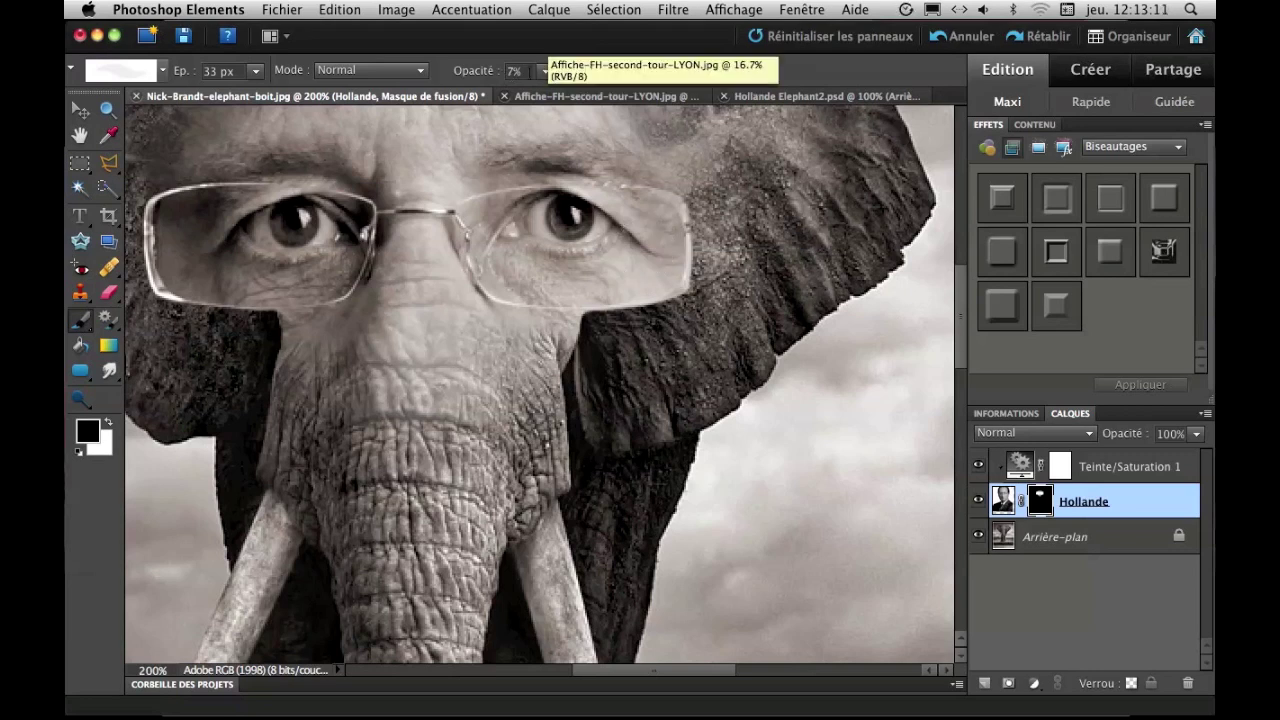
click(546, 72)
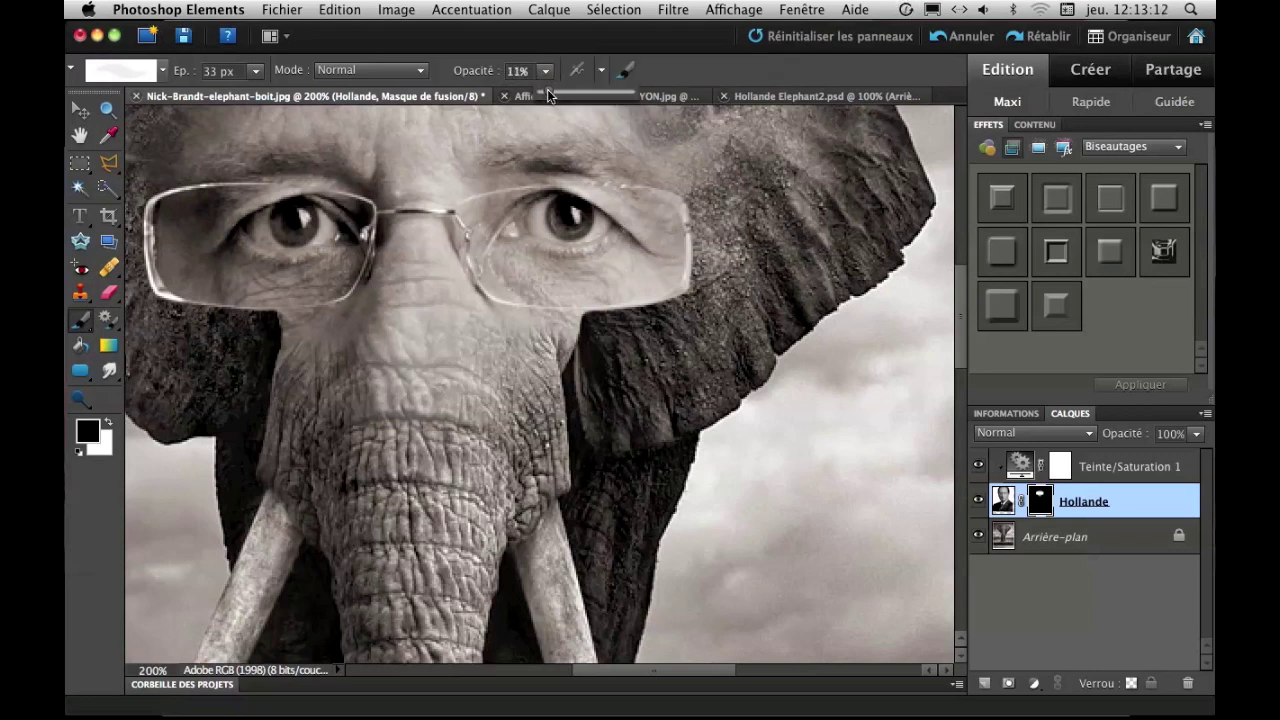
click(628, 71)
drag(778, 350, 435, 354)
click(810, 292)
drag(693, 312, 678, 289)
key(bracketleft)
key(bracketright)
key(bracketright)
key(bracketright)
key(bracketright)
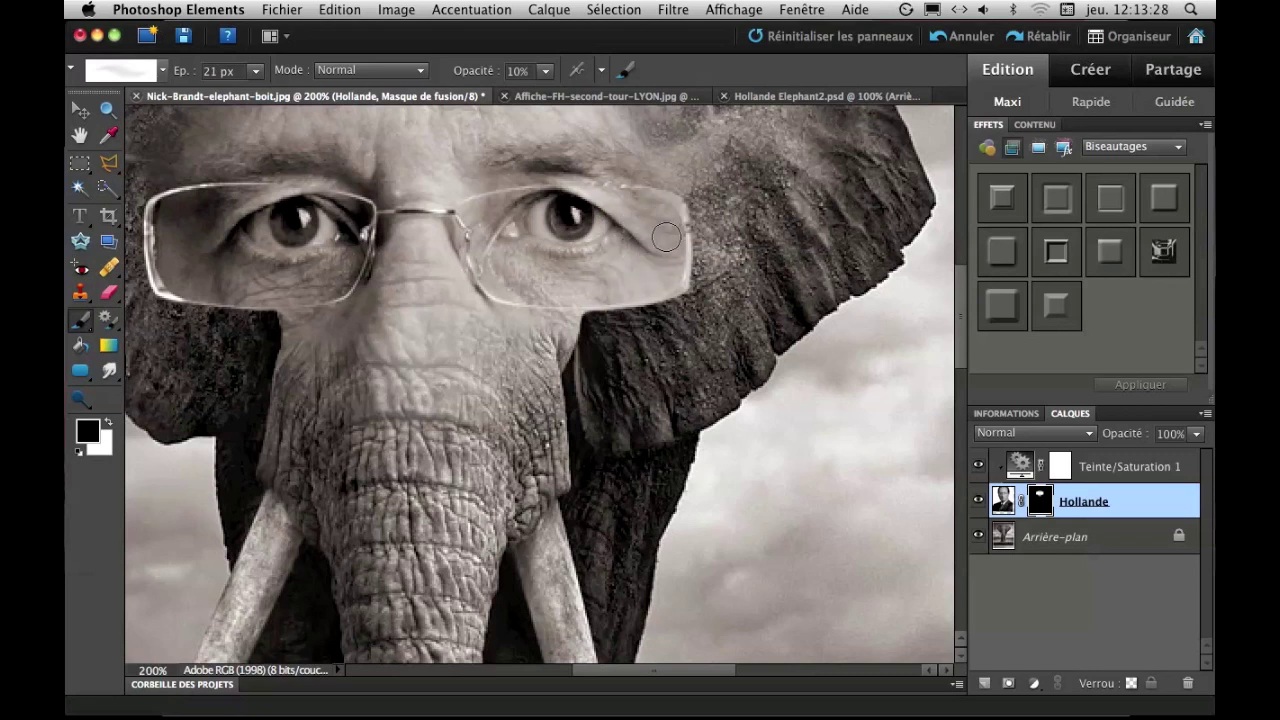
Softly paint black on the mask over the outer and lower skin inside the right-hand lens, revealing elephant texture
mouse_move(639, 246)
mouse_down()
mouse_move(580, 292)
mouse_move(639, 246)
mouse_move(612, 280)
mouse_up()
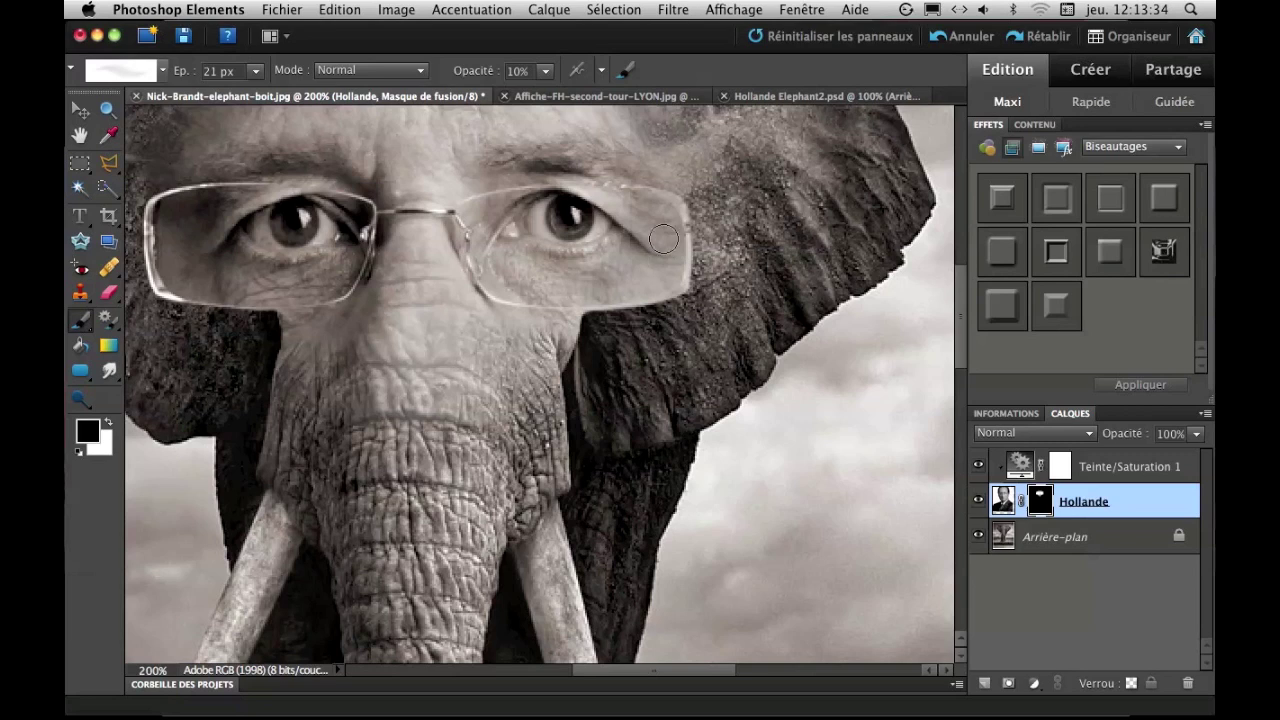
mouse_move(665, 234)
mouse_down()
mouse_move(646, 258)
mouse_move(643, 220)
mouse_move(646, 287)
mouse_move(646, 214)
mouse_move(663, 224)
mouse_move(665, 258)
mouse_move(635, 213)
mouse_move(663, 242)
mouse_move(642, 212)
mouse_move(650, 267)
mouse_move(647, 208)
mouse_move(658, 224)
mouse_move(663, 282)
mouse_move(653, 264)
mouse_move(609, 288)
mouse_move(655, 241)
mouse_up()
mouse_move(558, 296)
mouse_down()
mouse_move(656, 281)
mouse_move(665, 217)
mouse_move(623, 213)
mouse_move(668, 242)
mouse_move(649, 217)
mouse_up()
mouse_move(662, 263)
mouse_down()
mouse_move(664, 233)
mouse_move(668, 264)
mouse_move(653, 279)
mouse_move(621, 275)
mouse_move(655, 238)
mouse_move(599, 289)
mouse_move(668, 269)
mouse_move(677, 237)
mouse_move(664, 286)
mouse_move(629, 276)
mouse_up()
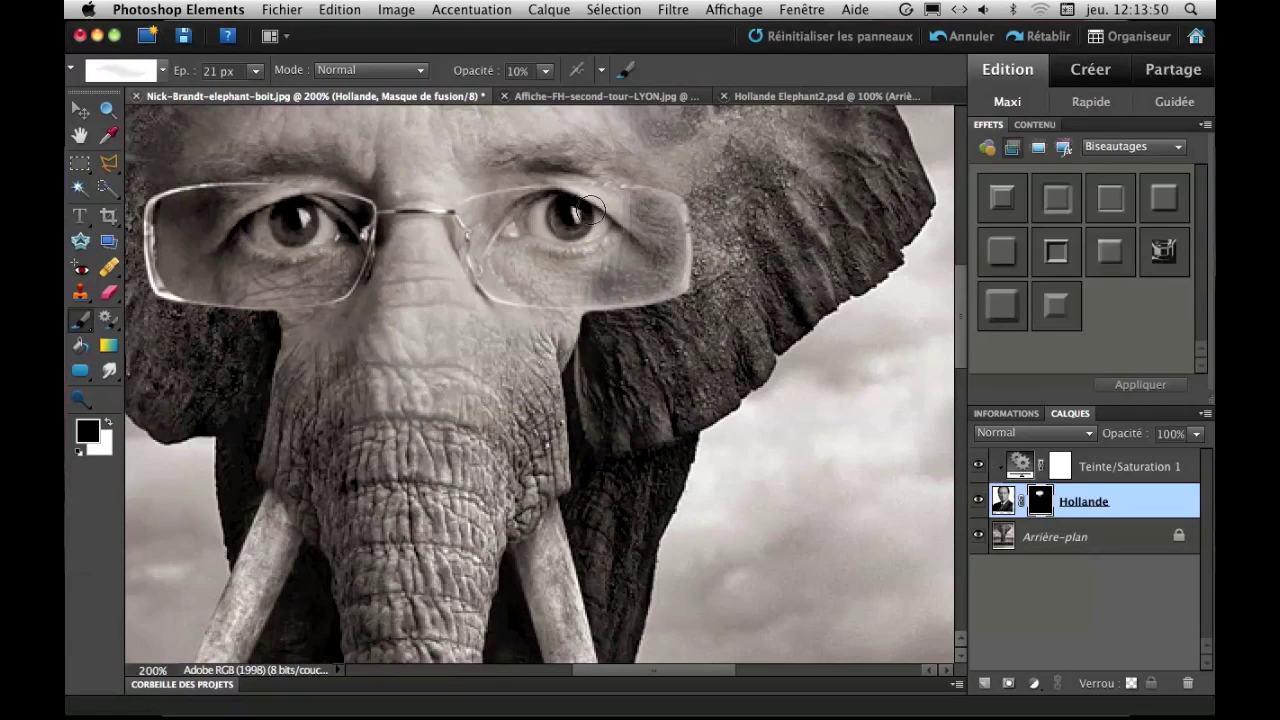
Softly mask the outer skin inside the left-hand lens in black to reveal the elephant's ear texture
key(super+minus)
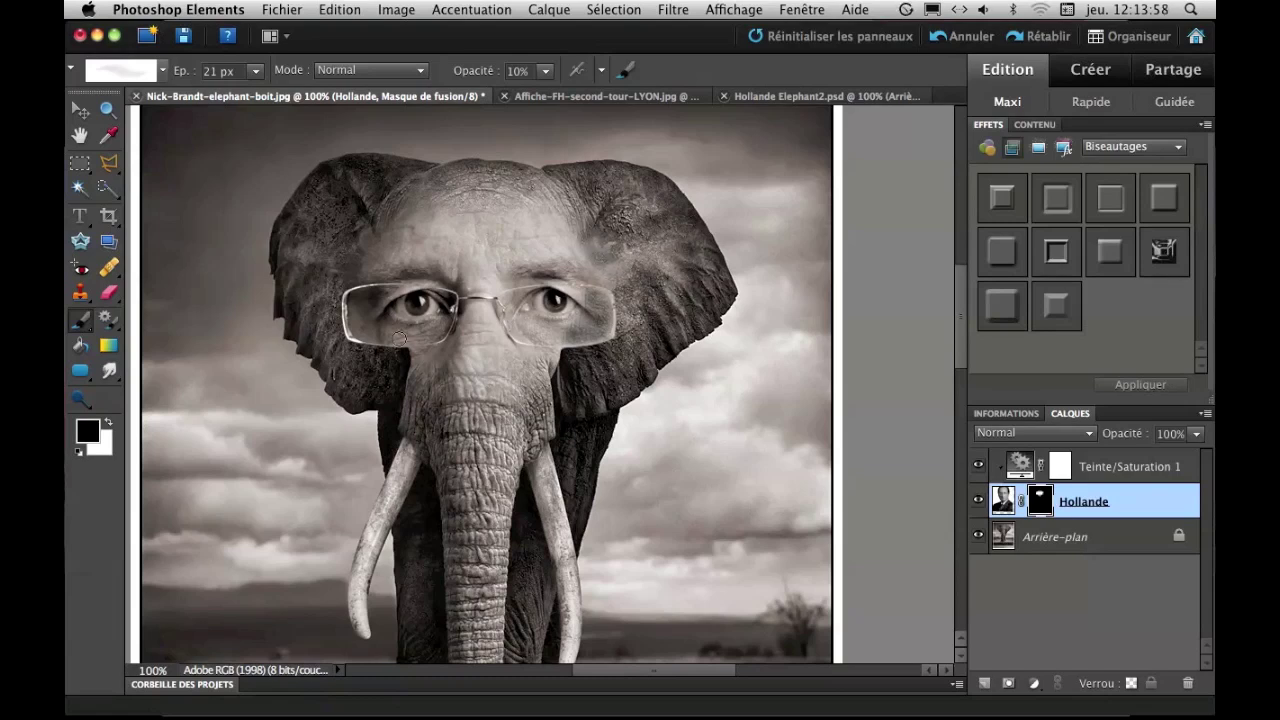
key(super+plus)
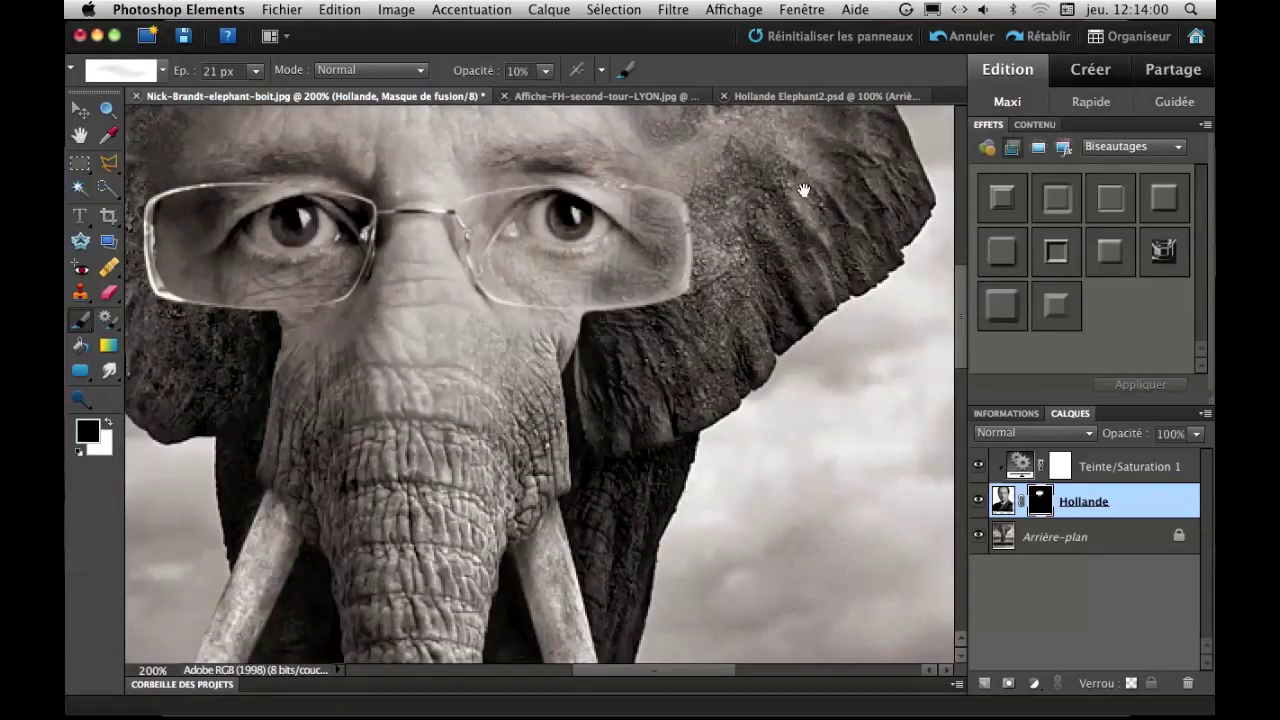
scroll(686, 194, left, 5)
scroll(686, 194, up, 2)
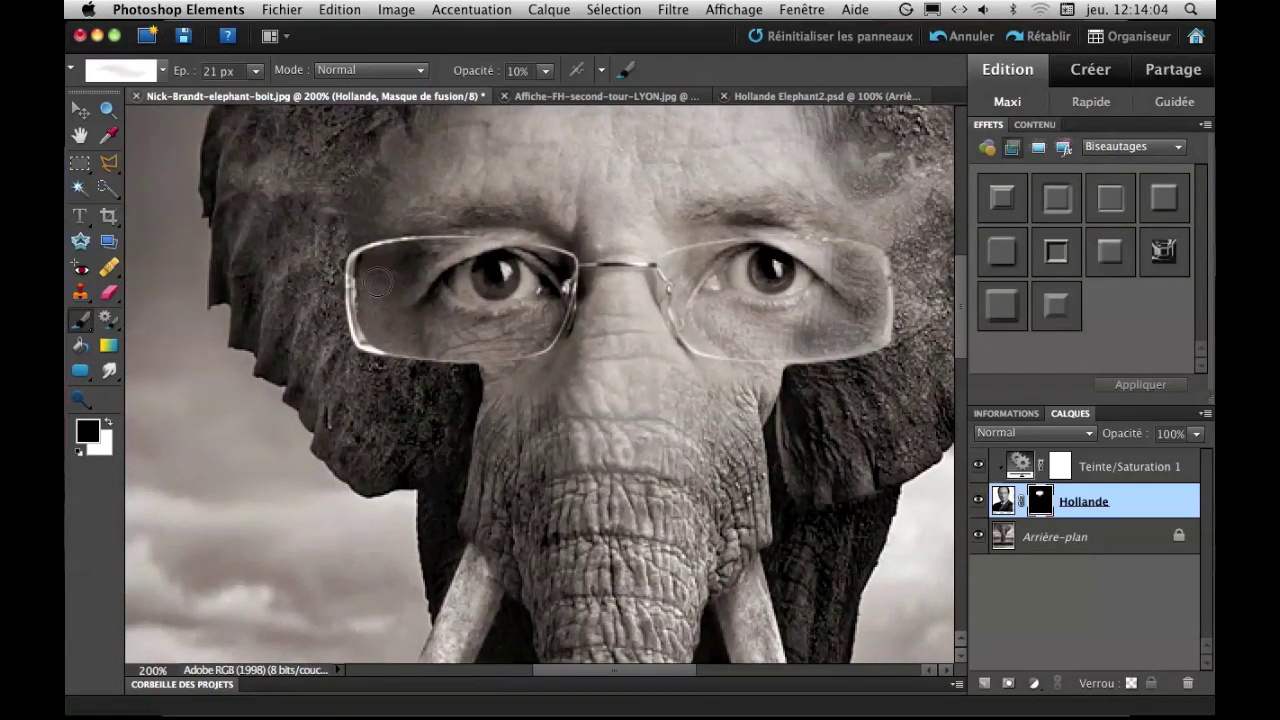
drag(384, 264, 376, 266)
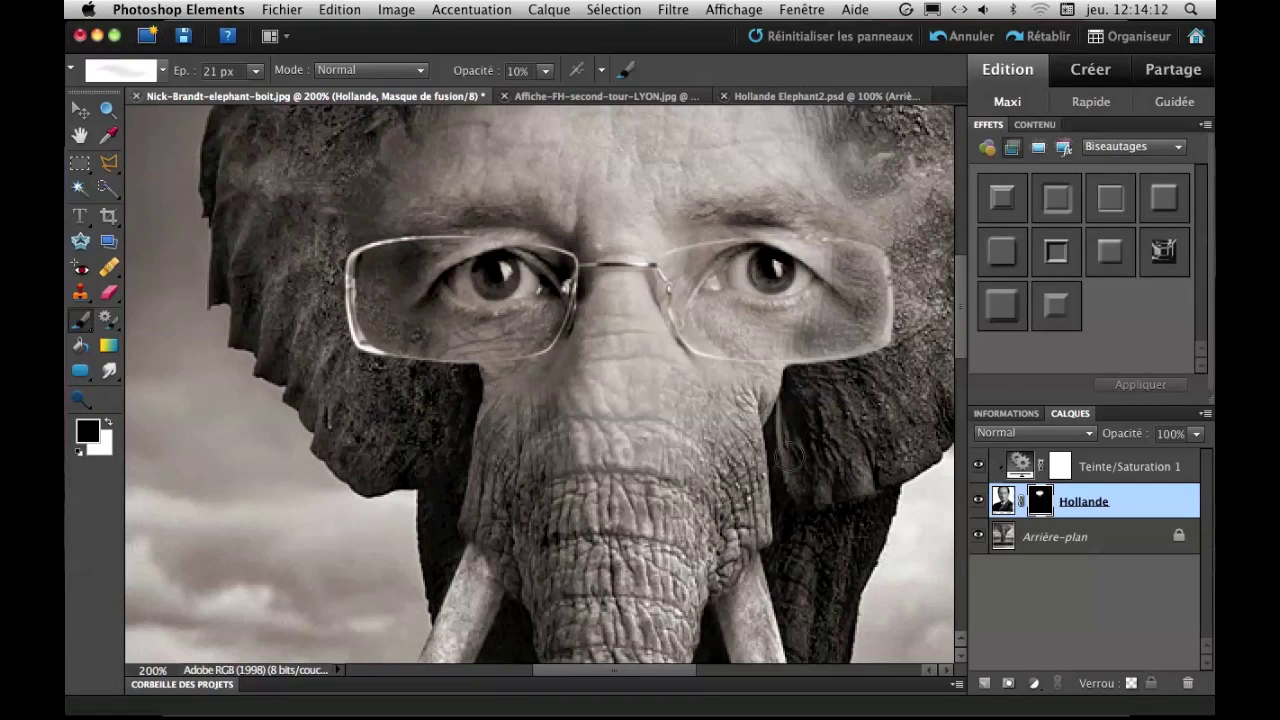
Compare the montage with the Hollande layer hidden and shown, and review the blend at 66.67% zoom
click(979, 502)
click(979, 502)
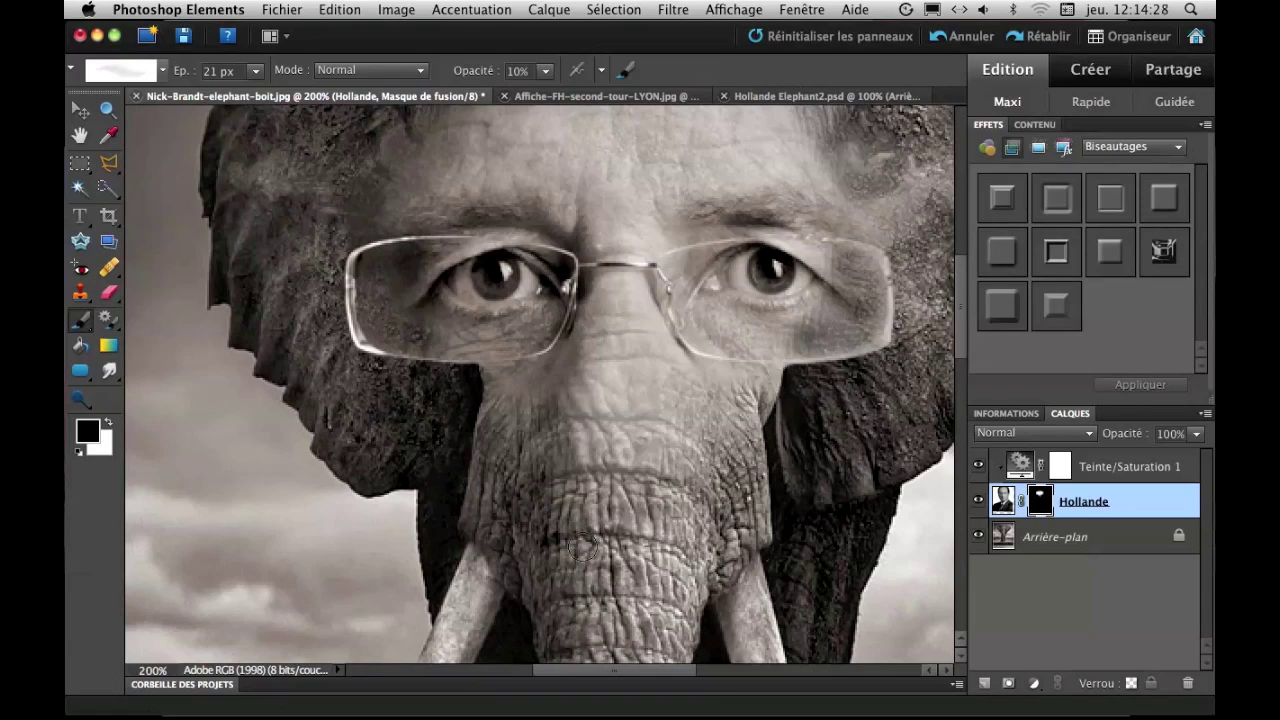
key(super+minus)
key(super+minus)
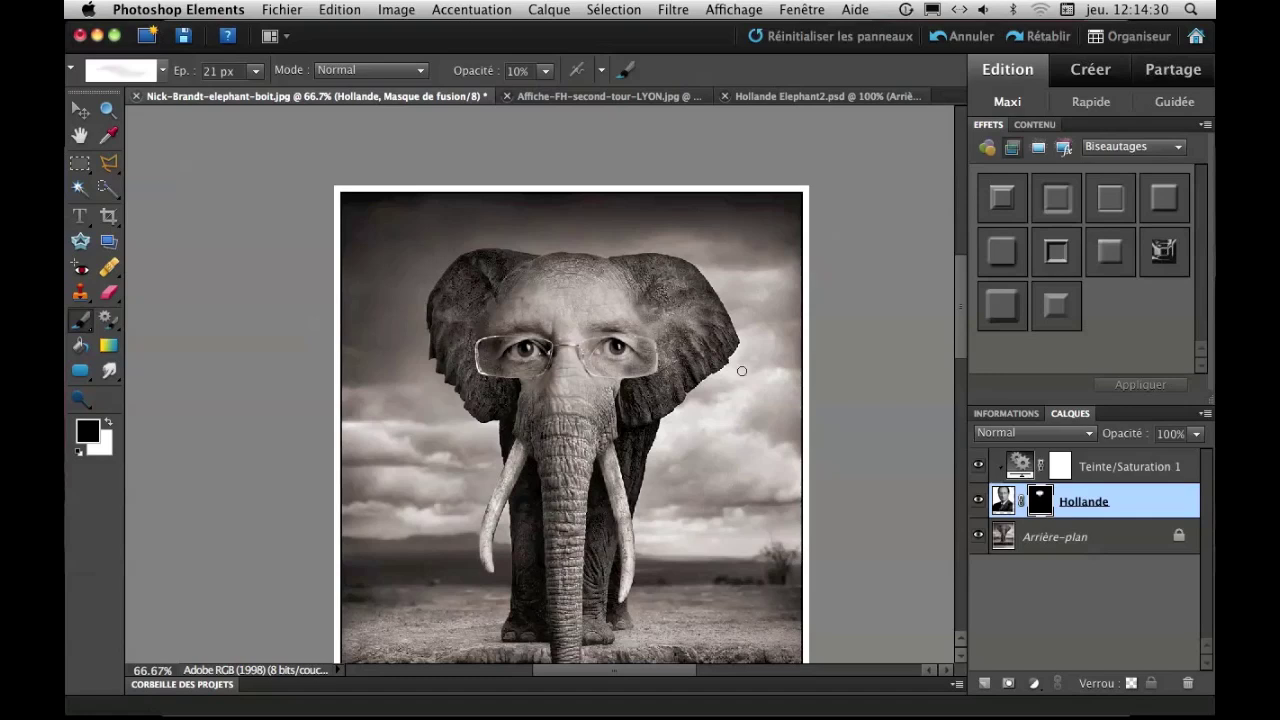
Add a Brightness/Contrast adjustment layer clipped to the Hollande layer, with brightness -10 and contrast -4, then reopen its settings to check them
drag(961, 333, 959, 368)
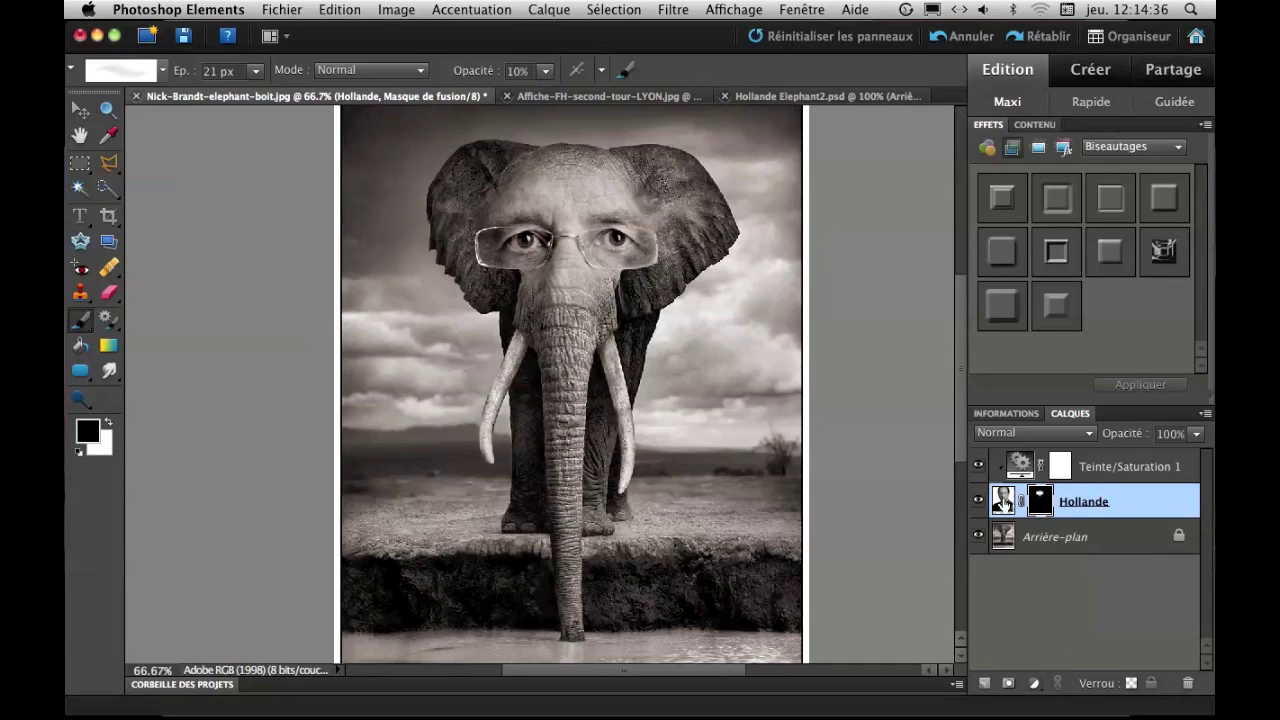
click(1034, 684)
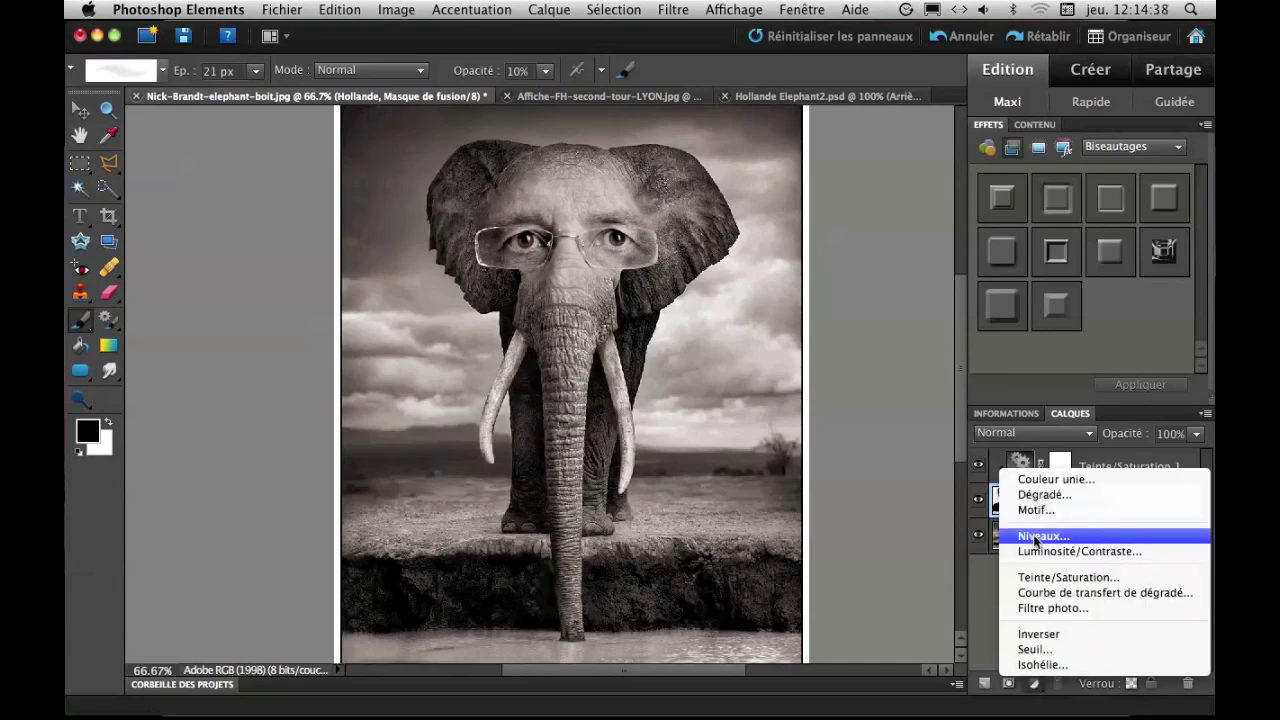
click(1060, 551)
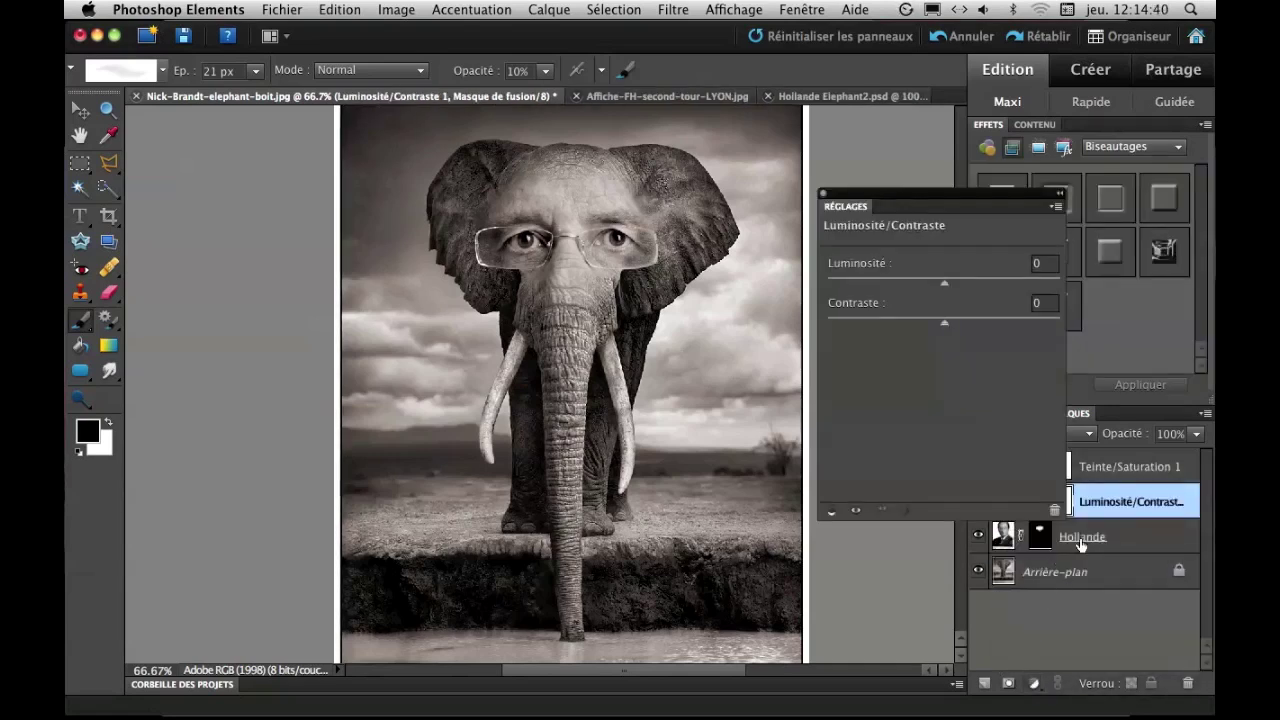
drag(938, 288, 933, 323)
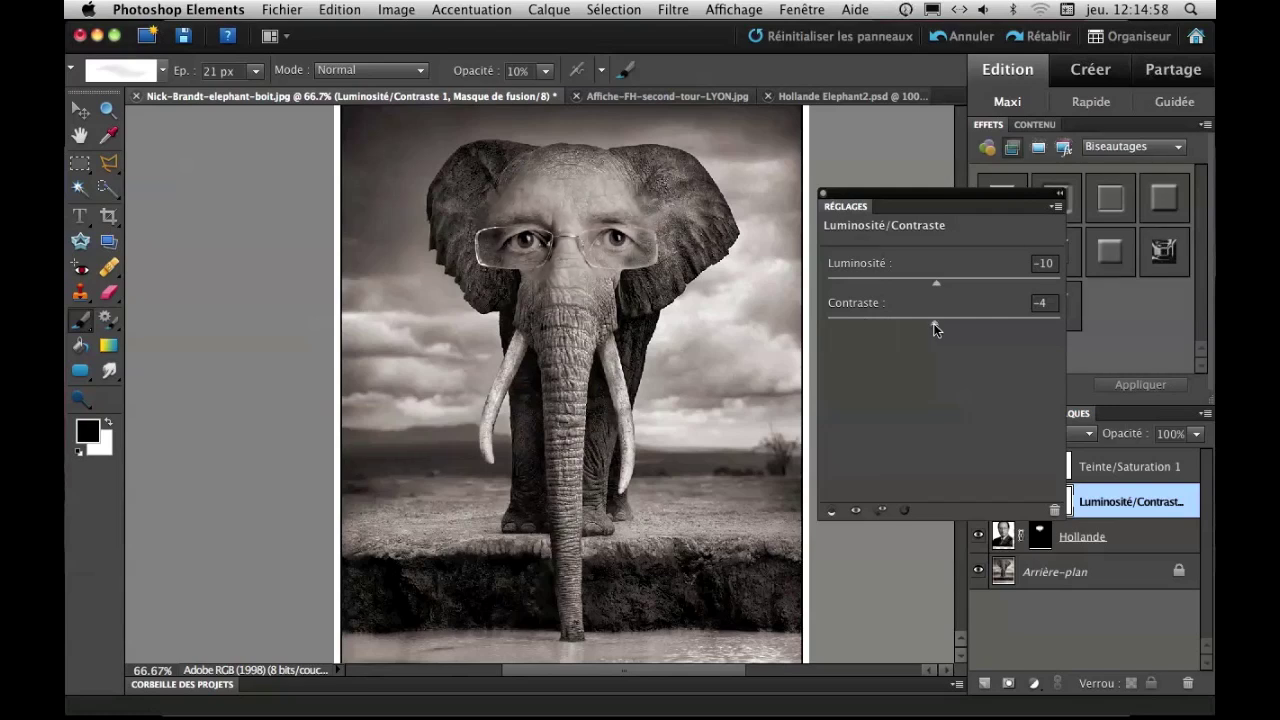
click(822, 194)
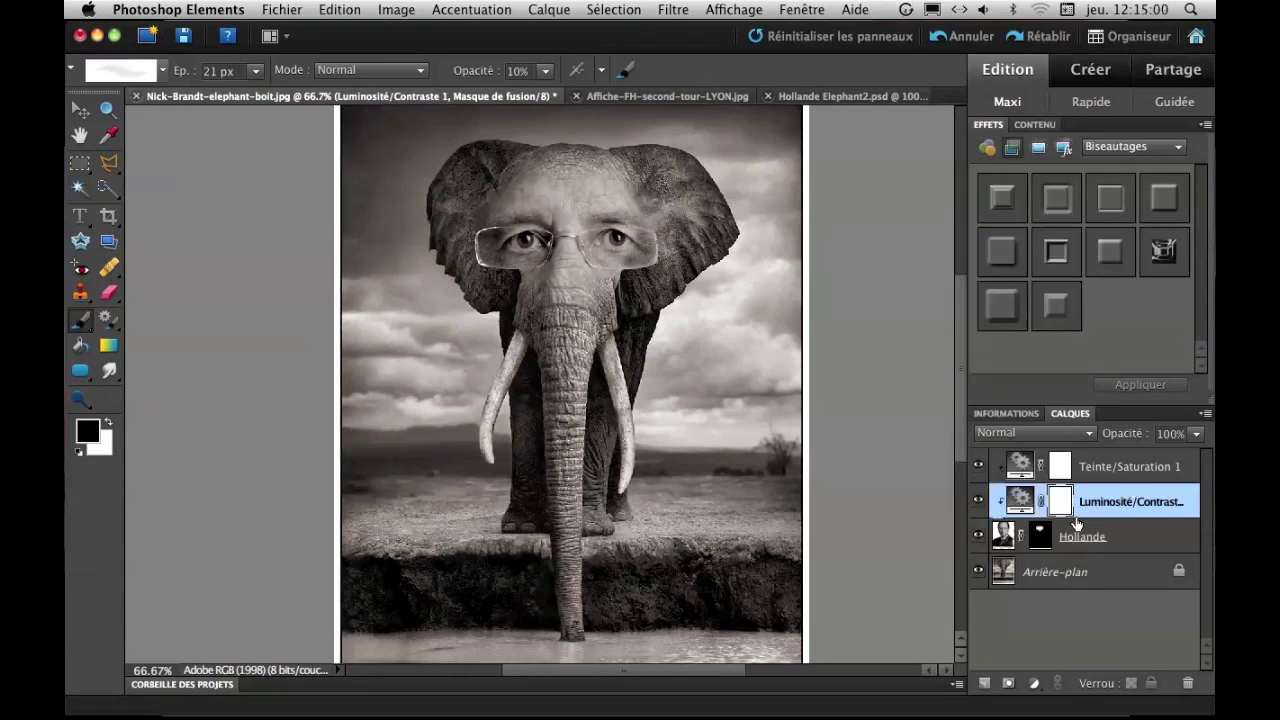
double_click(1020, 502)
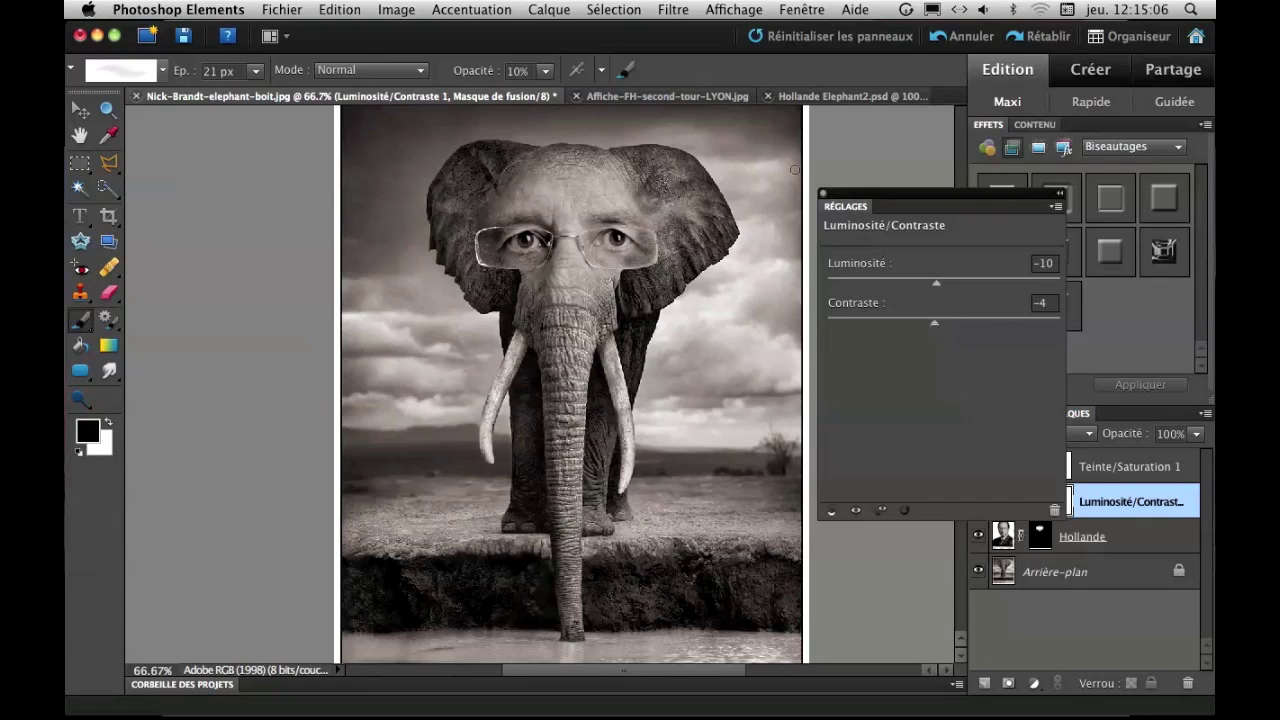
click(823, 195)
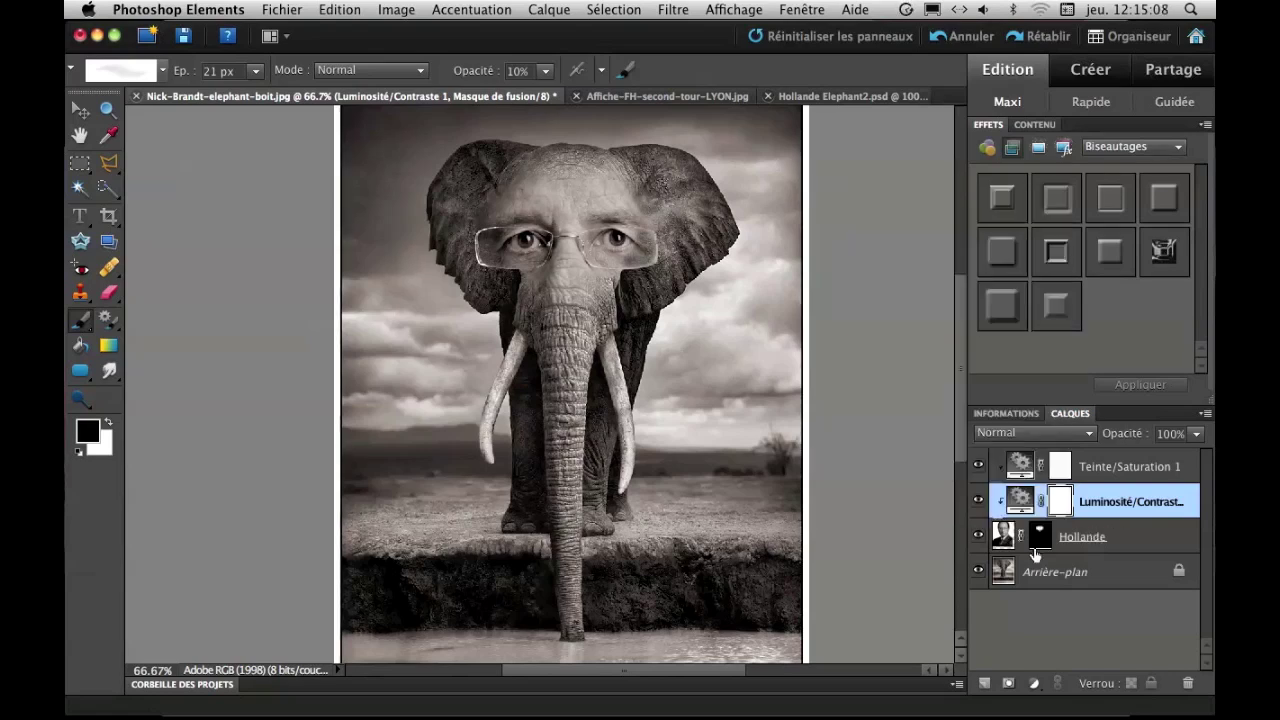